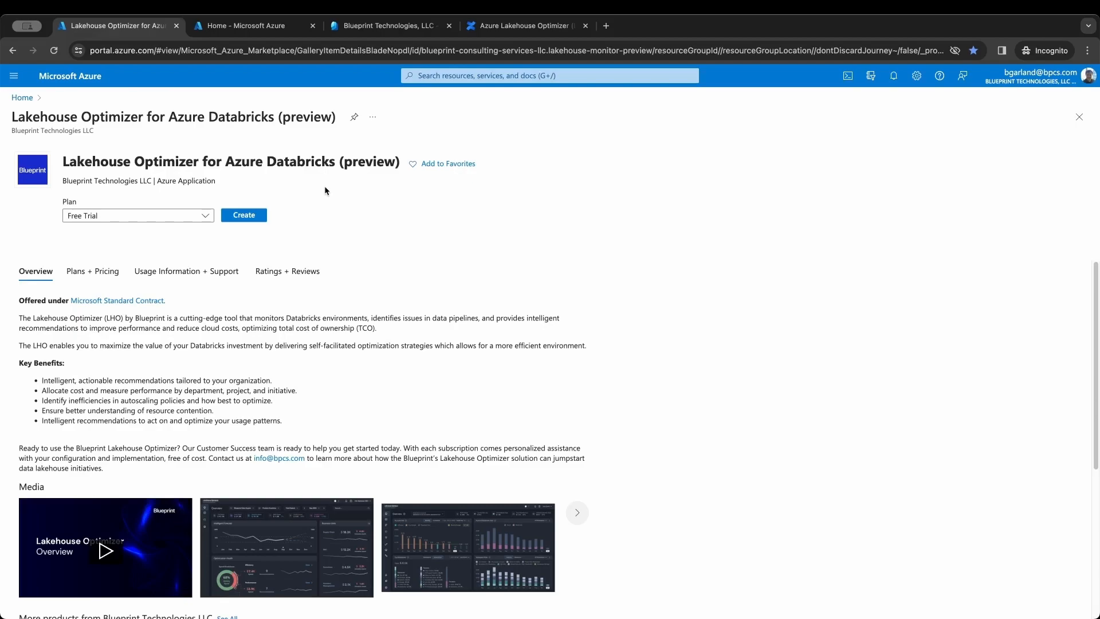
- Go to the Azure portal home page, where the Blueprint Labs subscription appears among recent resources
left_click(293, 31)
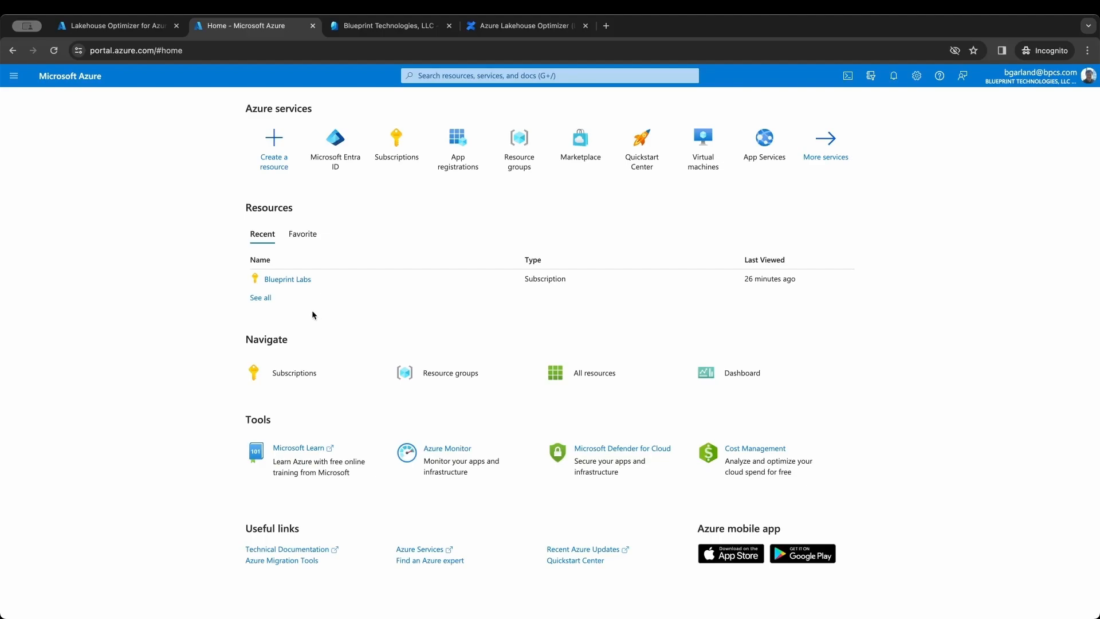
left_click(299, 280)
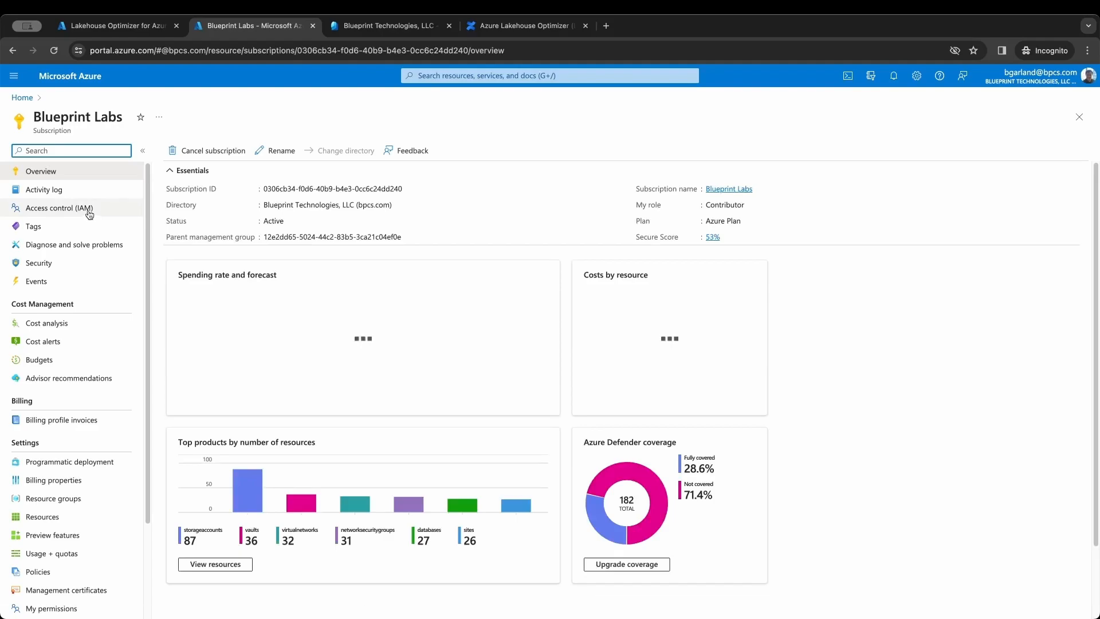
left_click(89, 214)
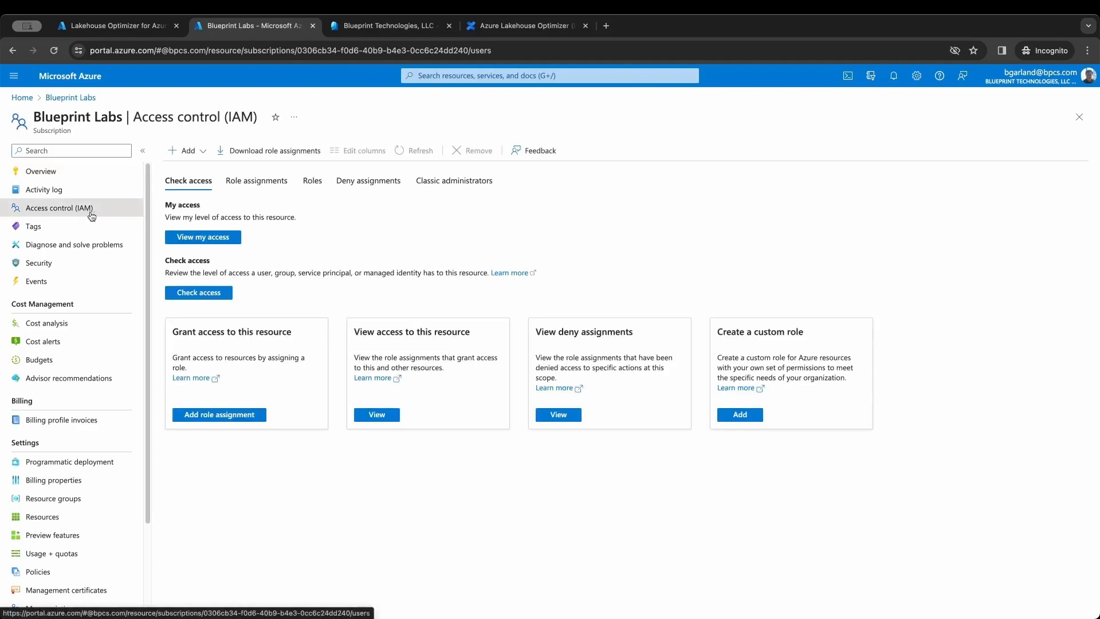
left_click(186, 241)
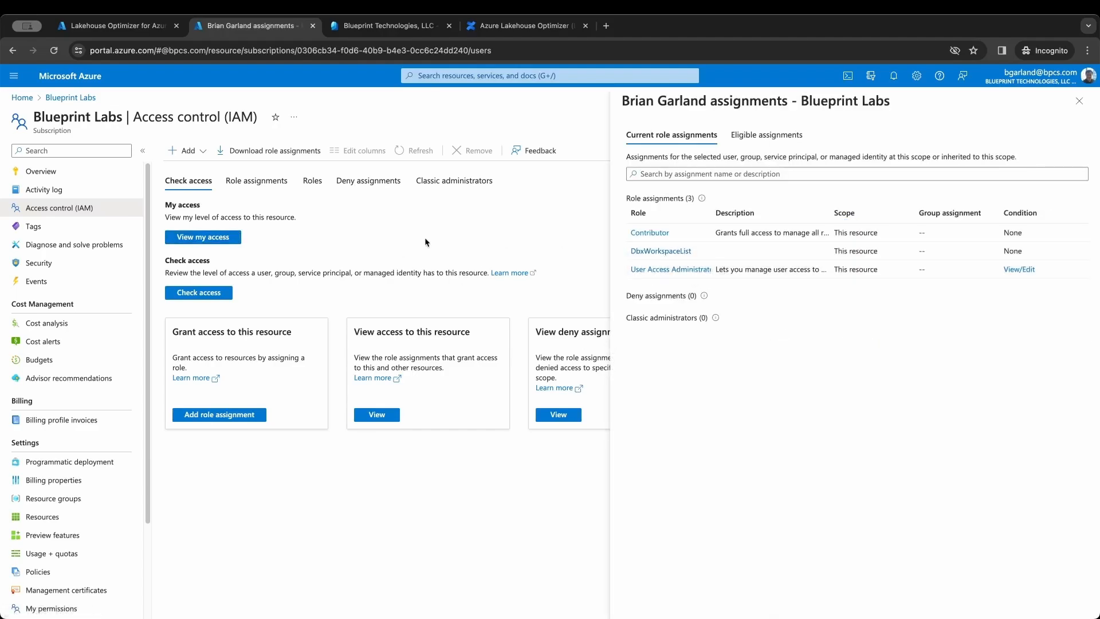
left_click(22, 98)
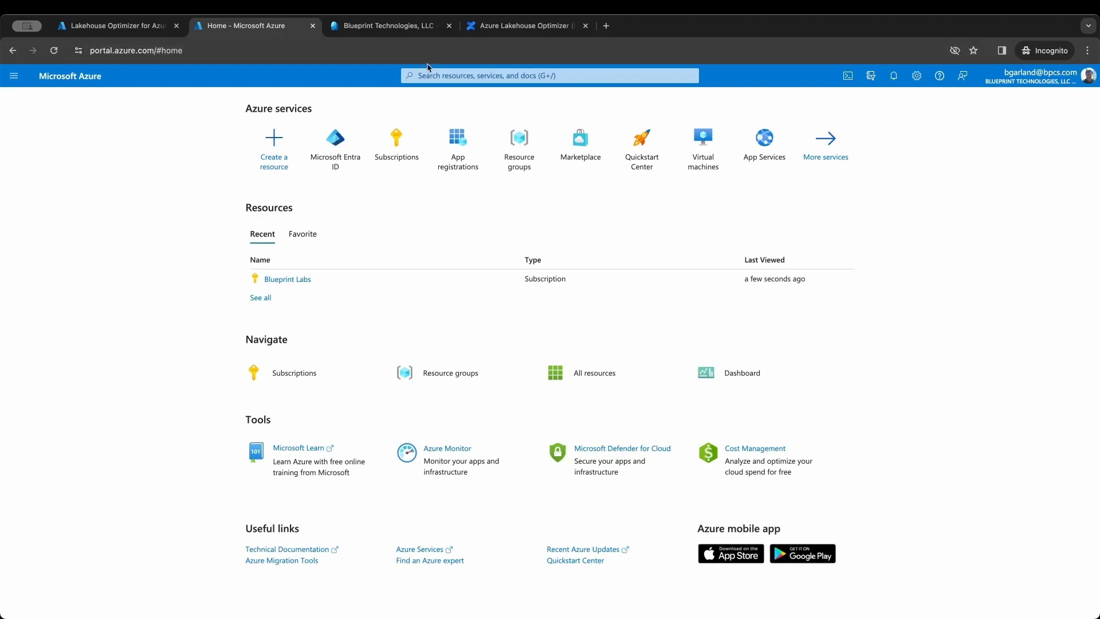
left_click(440, 76)
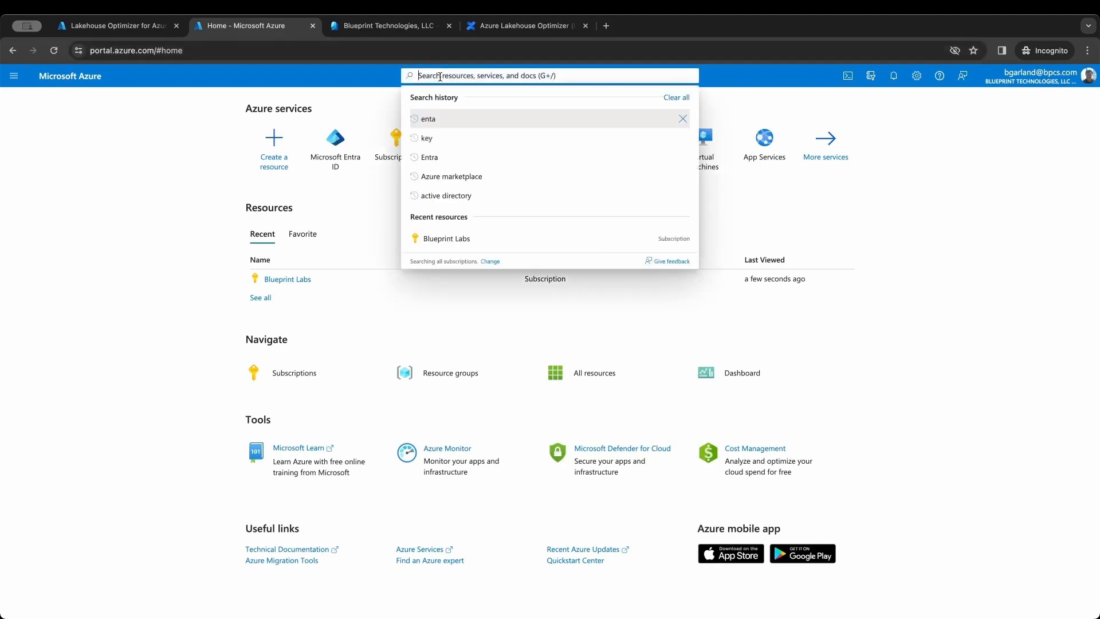
type("entra")
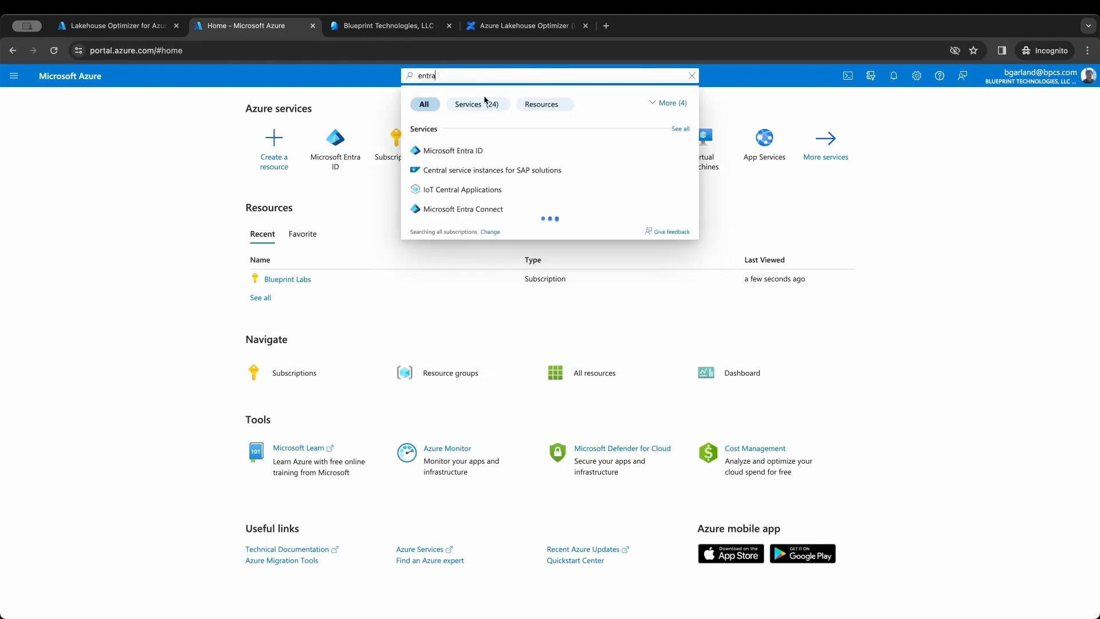
key("Return")
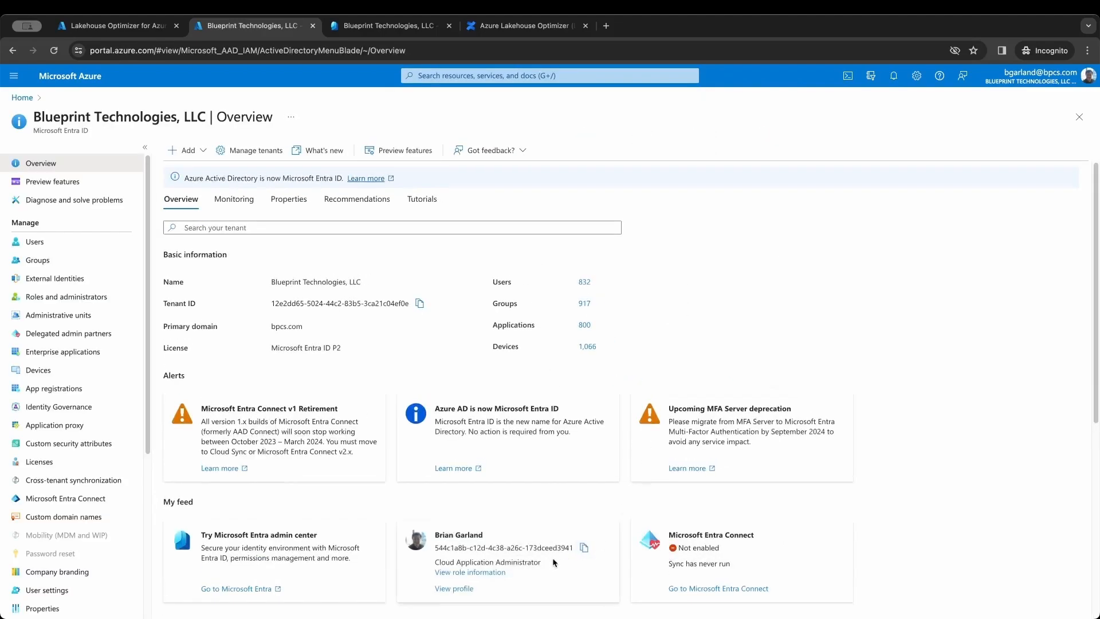
left_click_drag(549, 565, 433, 561)
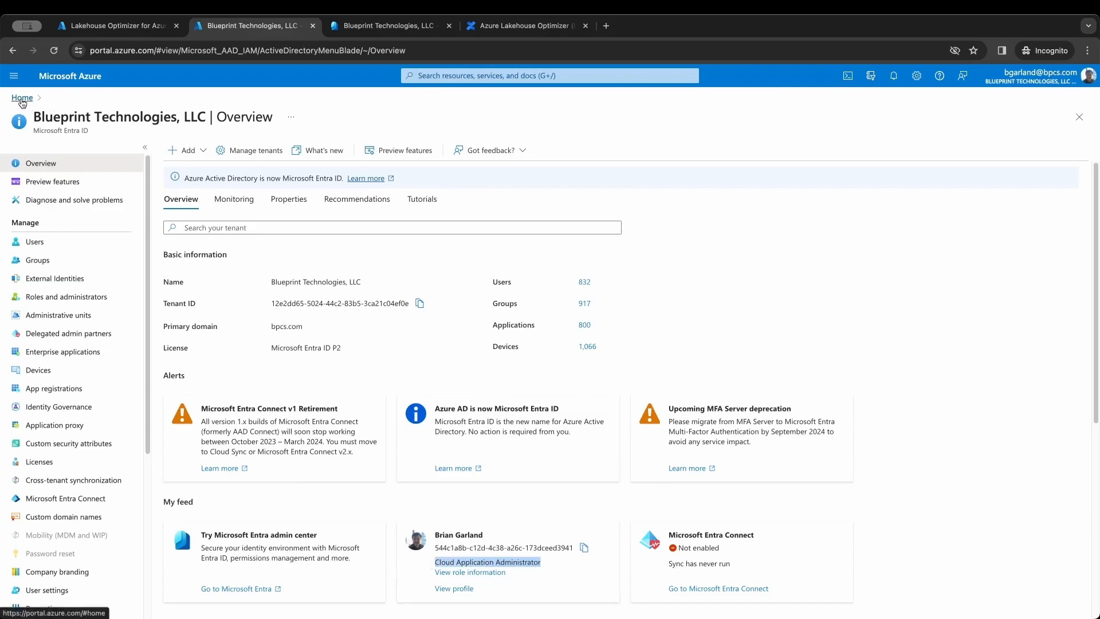
left_click(22, 99)
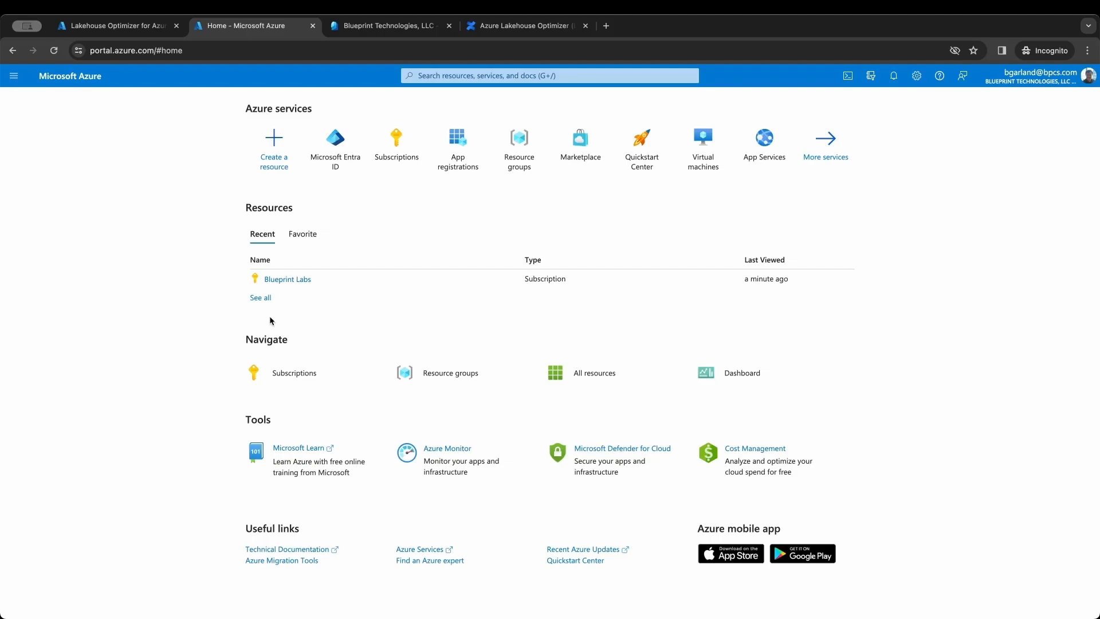
left_click(289, 279)
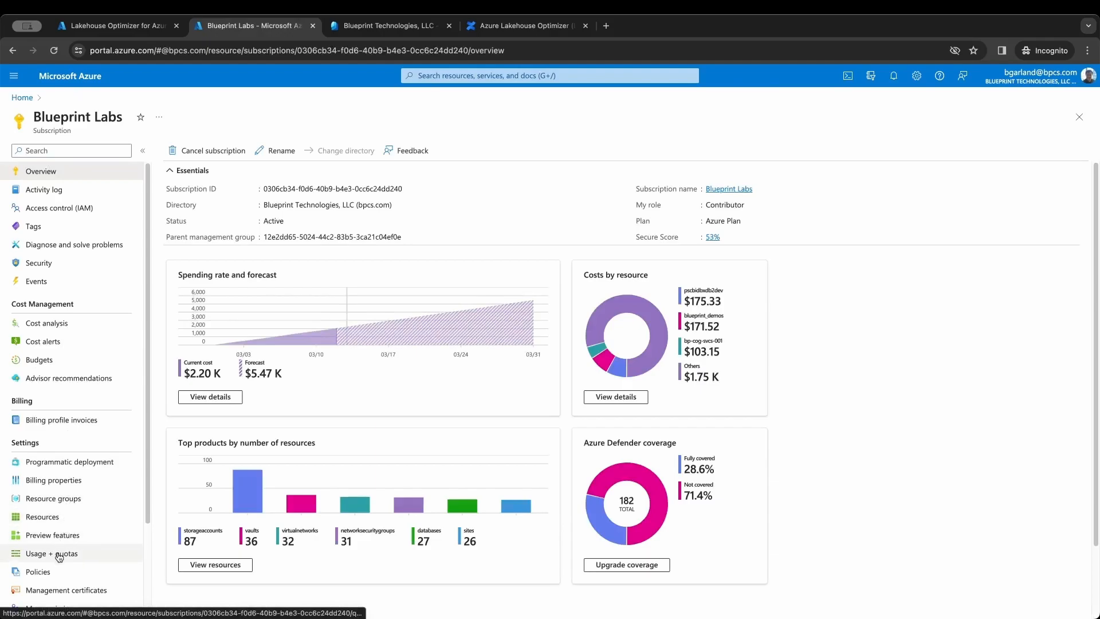
left_click(89, 554)
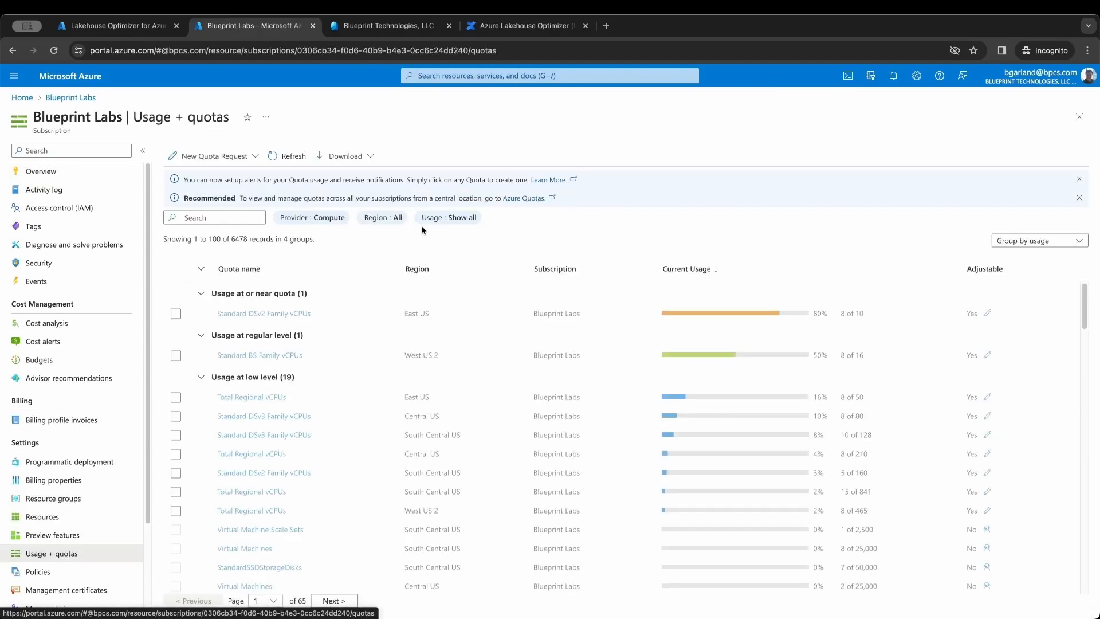
left_click(393, 221)
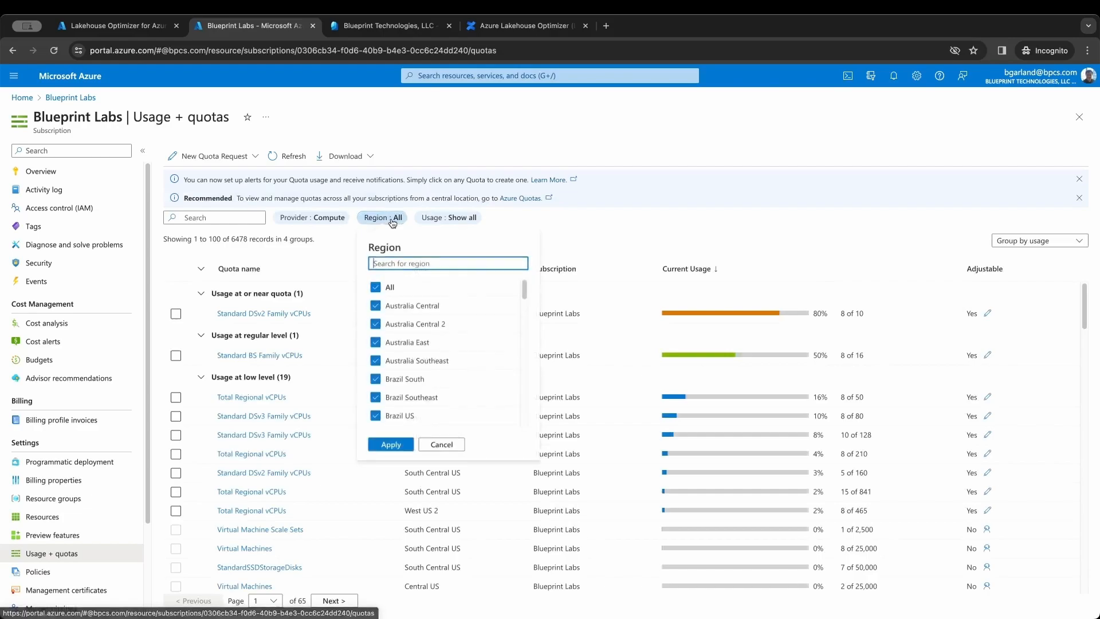
left_click(399, 342)
scroll(400, 343, "down", 15)
left_click(375, 401)
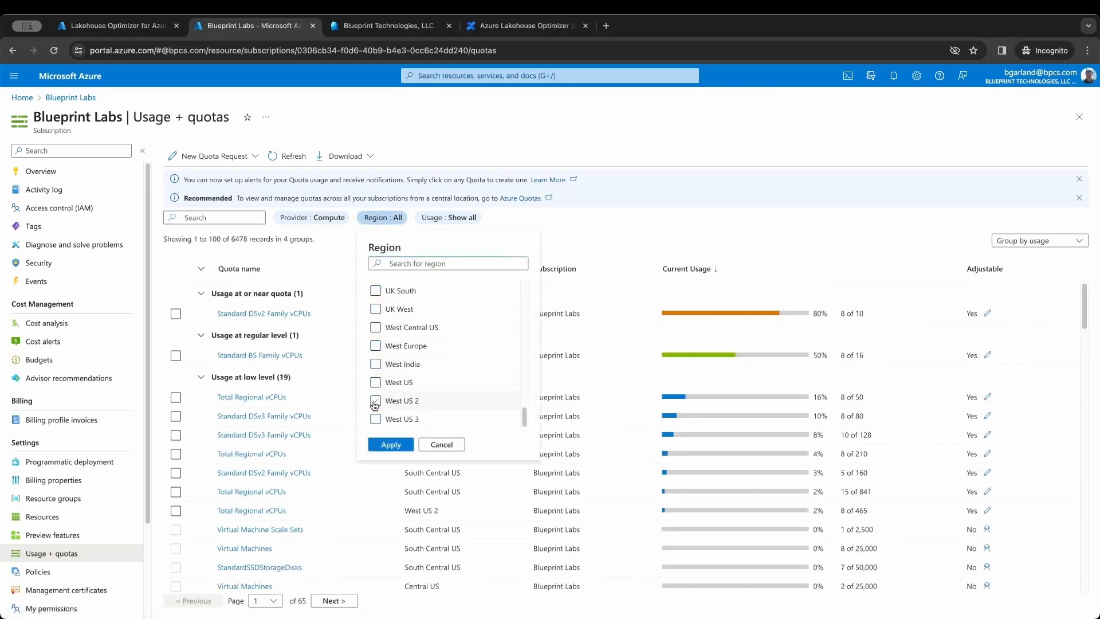
left_click(392, 445)
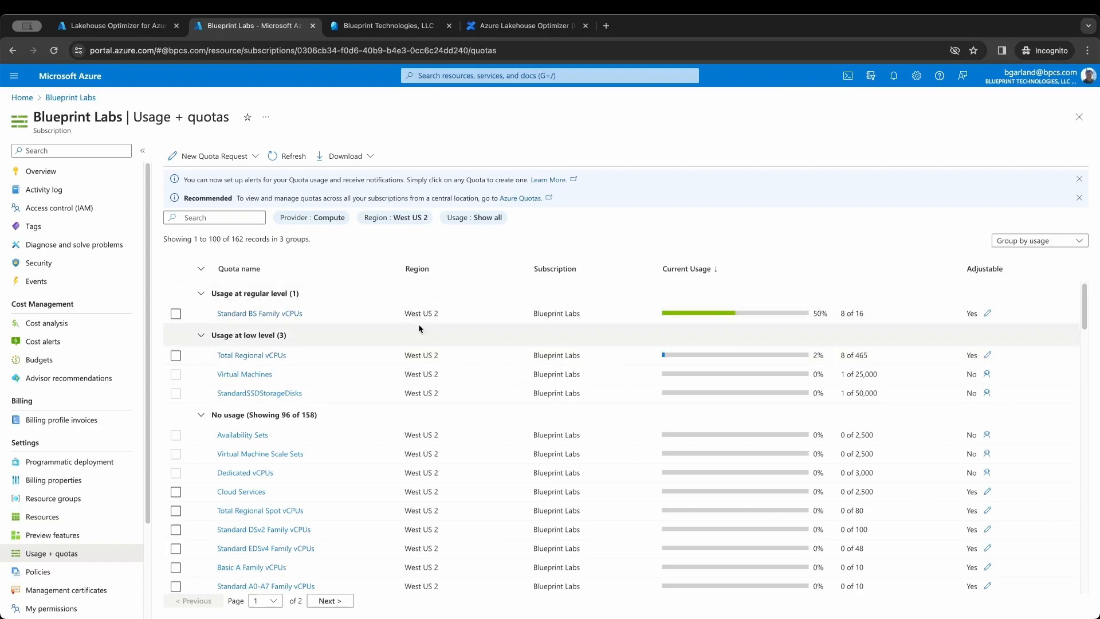
left_click(22, 98)
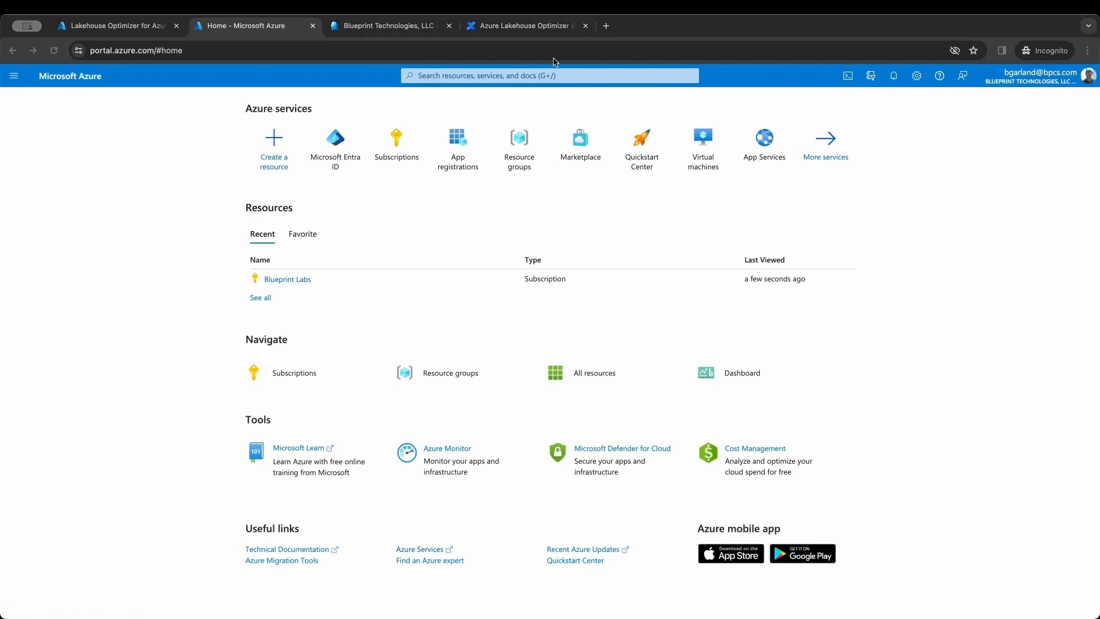
- Review the Azure LHO deployment readiness checklist in Confluence, then return to the Lakehouse Optimizer listing
left_click(544, 29)
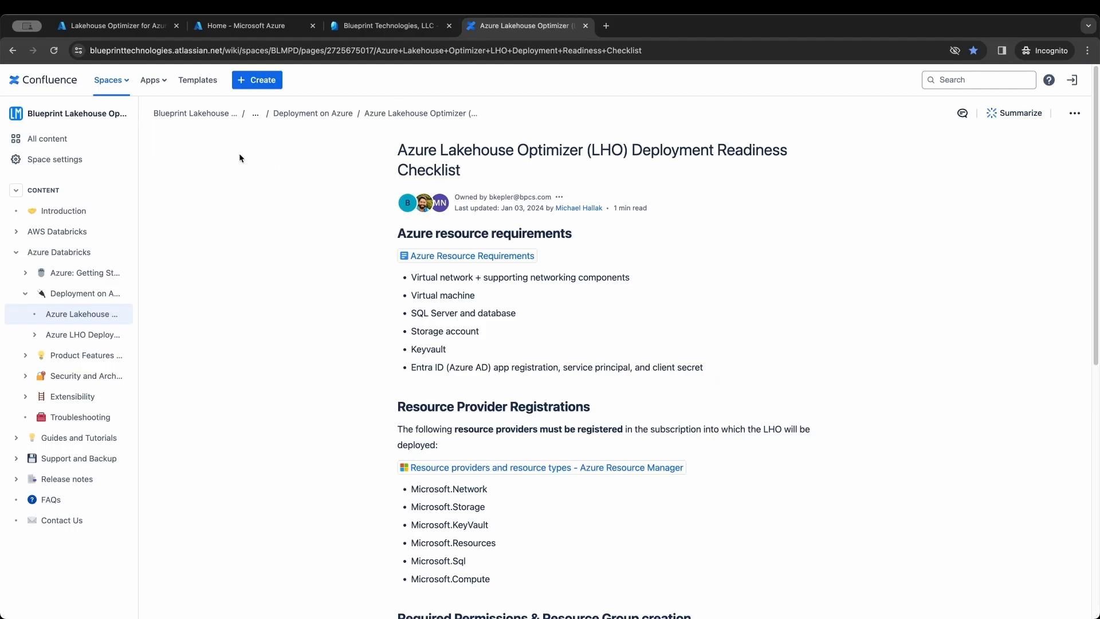
left_click(146, 29)
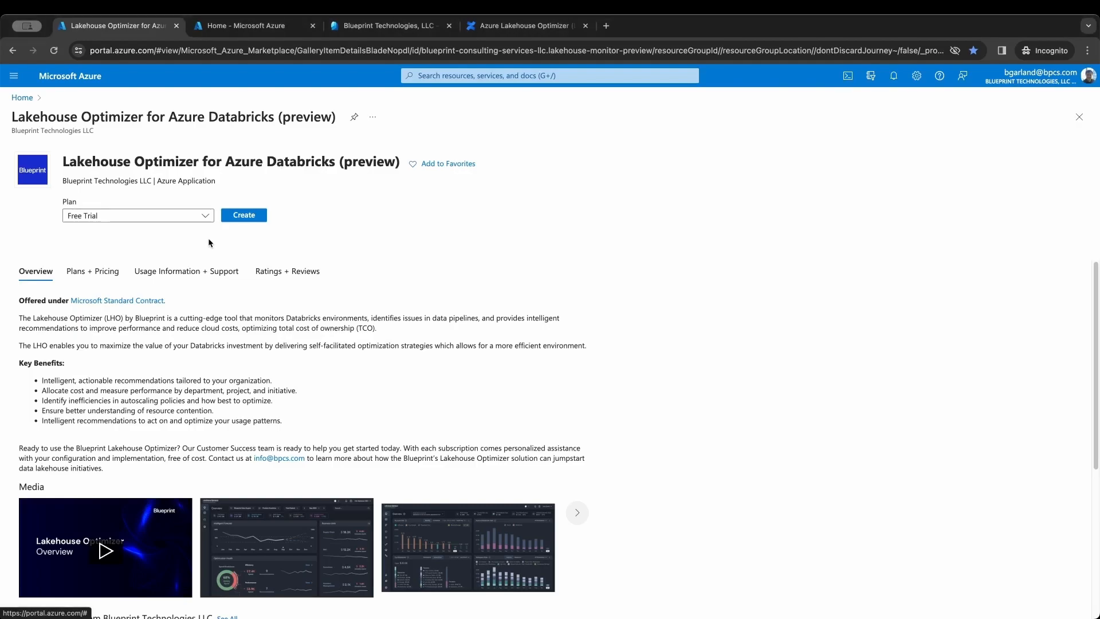
- Choose the Free Trial plan, start creation, and create new resource group MyLHODemo10
left_click(207, 217)
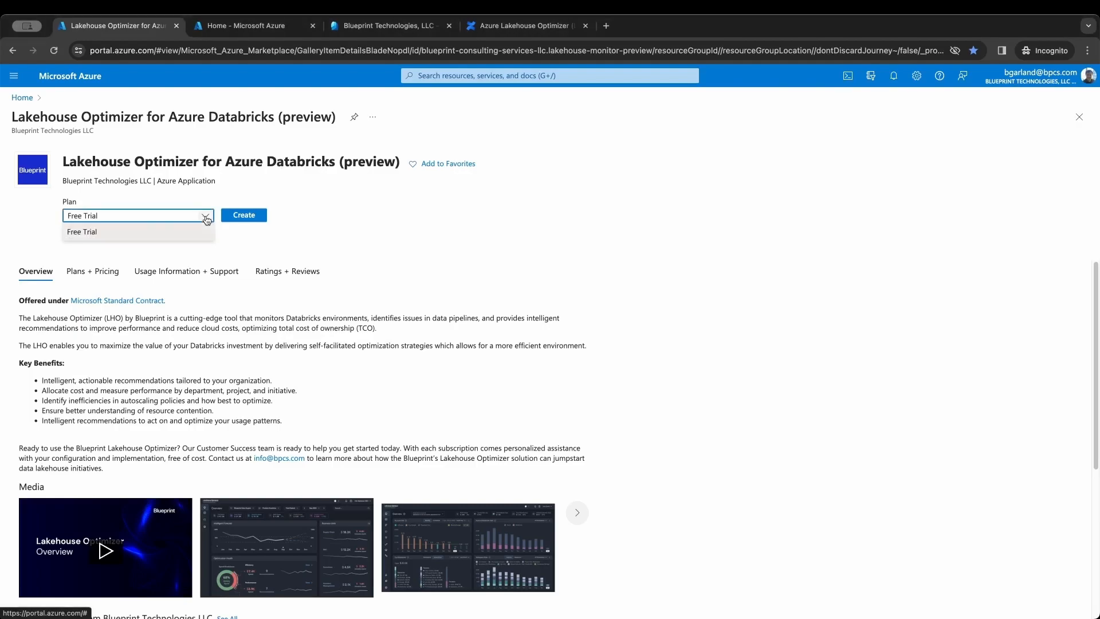
left_click(188, 233)
left_click(247, 216)
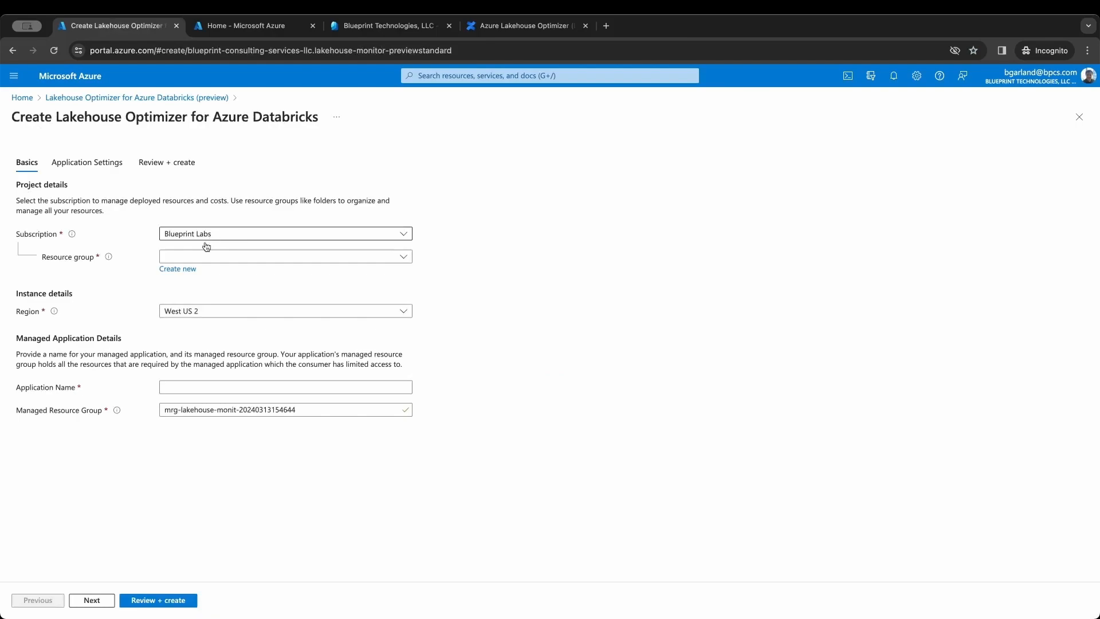
left_click(189, 269)
type("M")
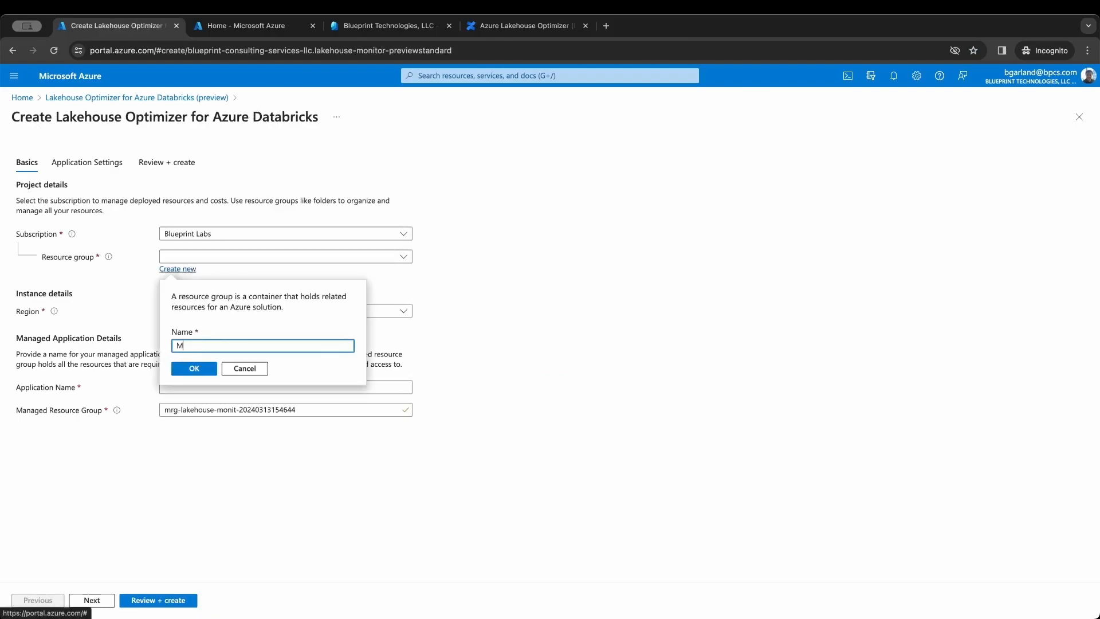
type("yLHOD")
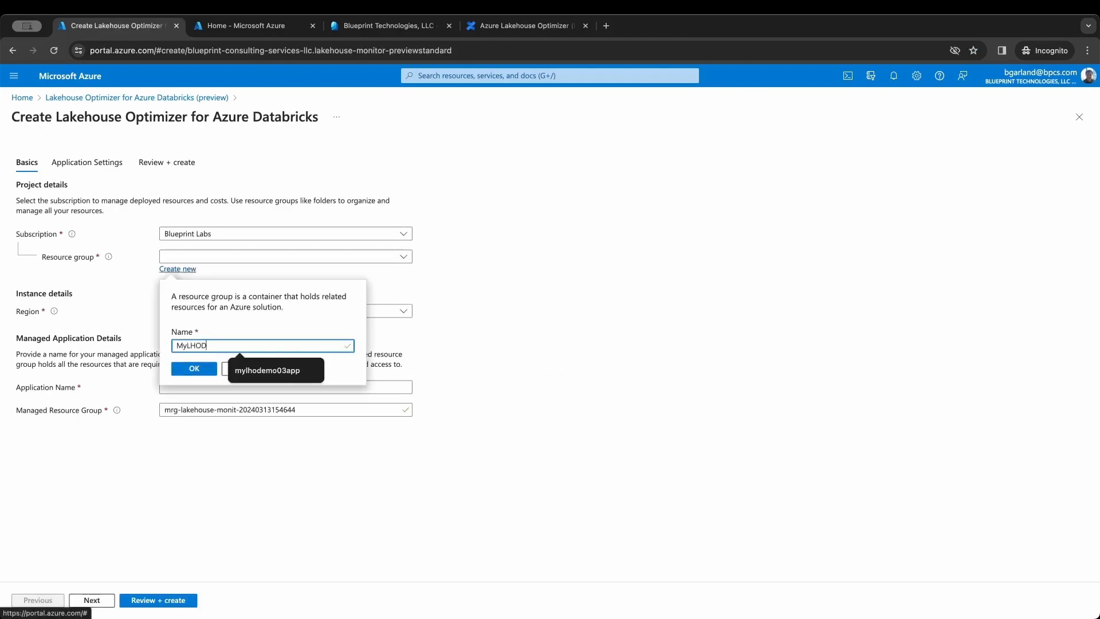
type("emo10")
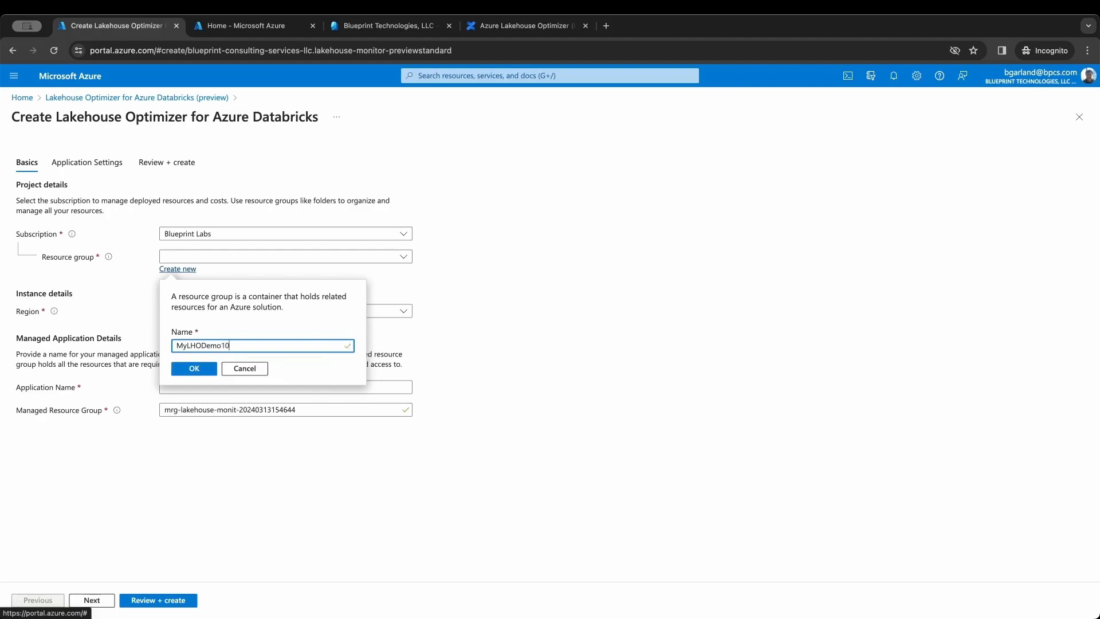
left_click(194, 369)
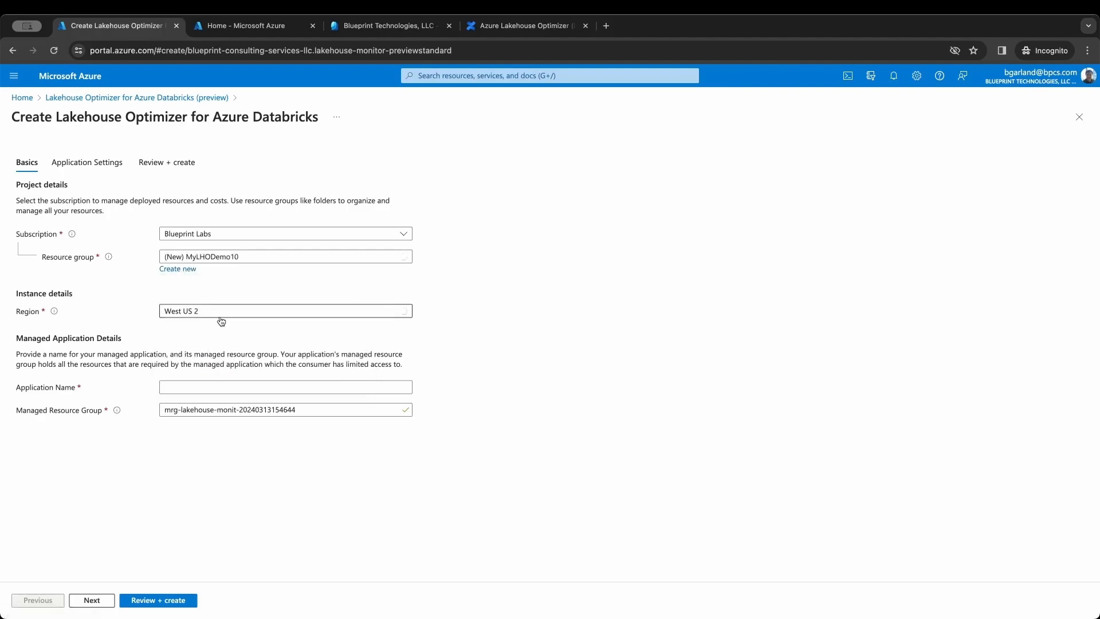
- Enter application name mylhodemo10 and copy it to the clipboard
left_click(189, 387)
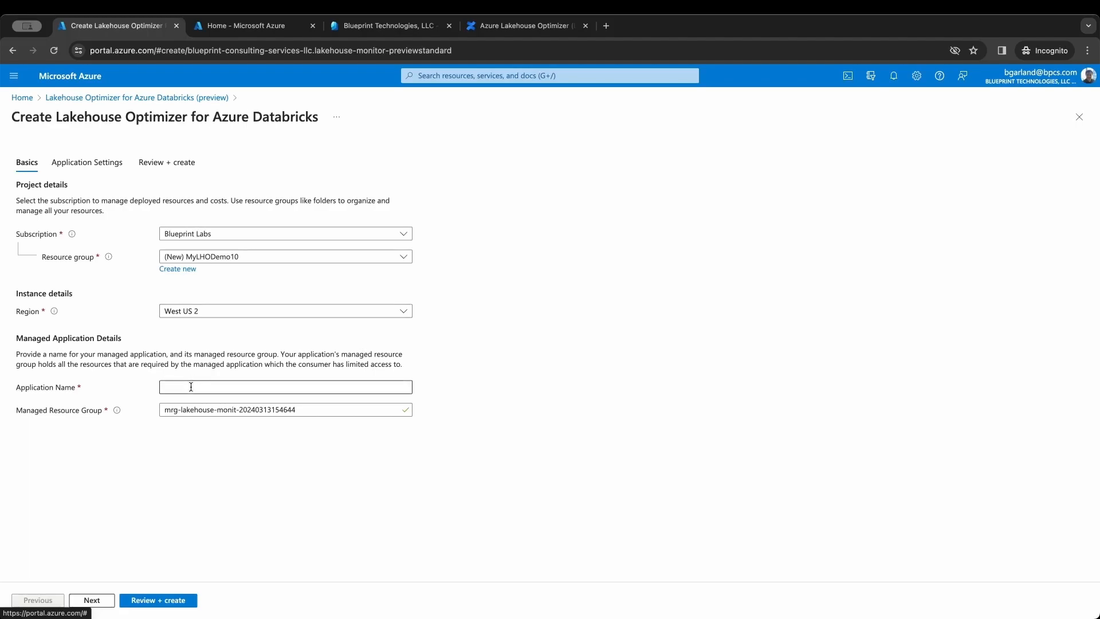
type("my")
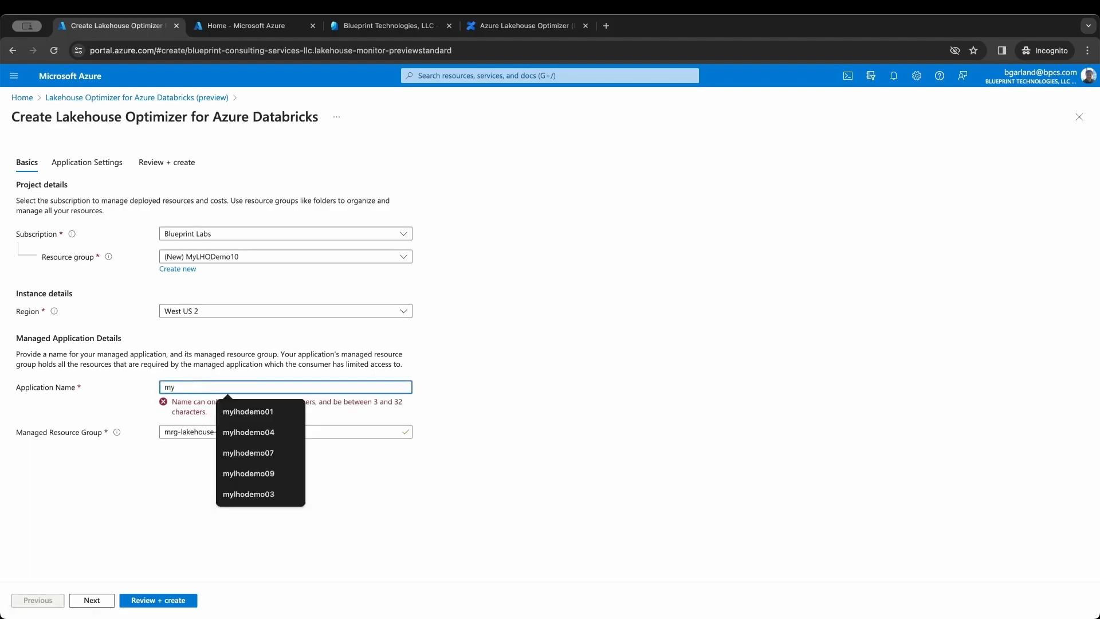
type("lhodemo")
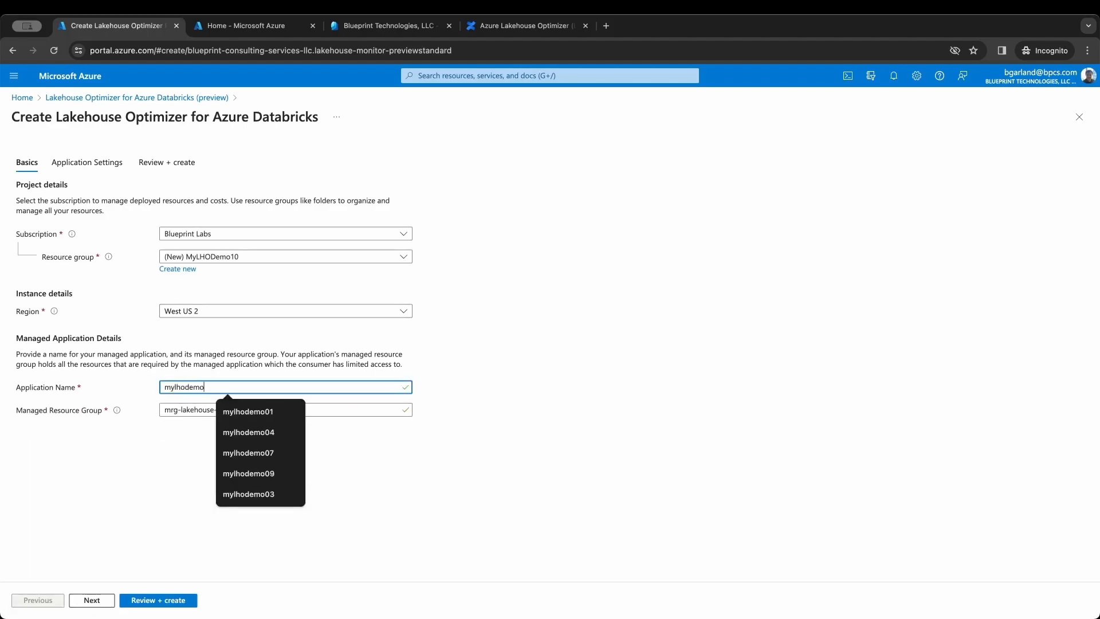
type("10")
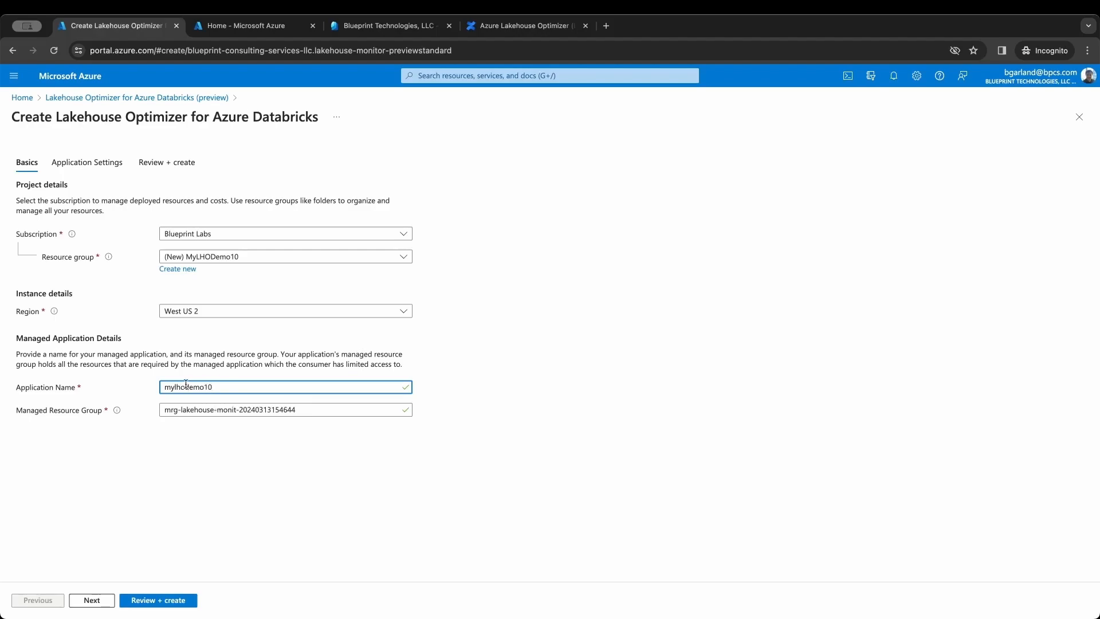
left_click(455, 367)
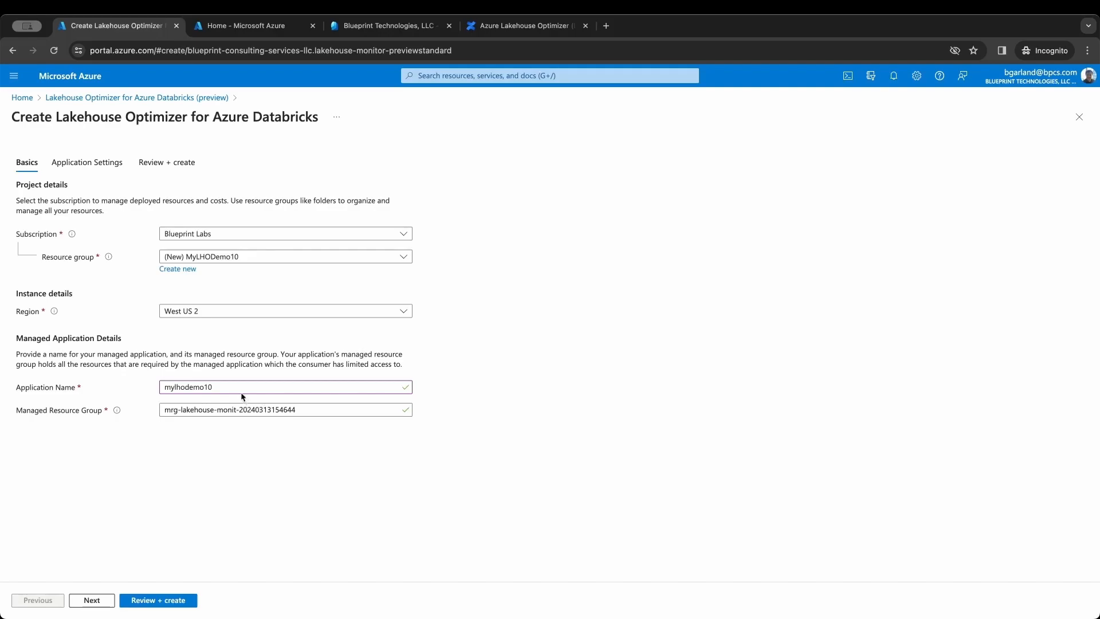
left_click_drag(234, 386, 160, 388)
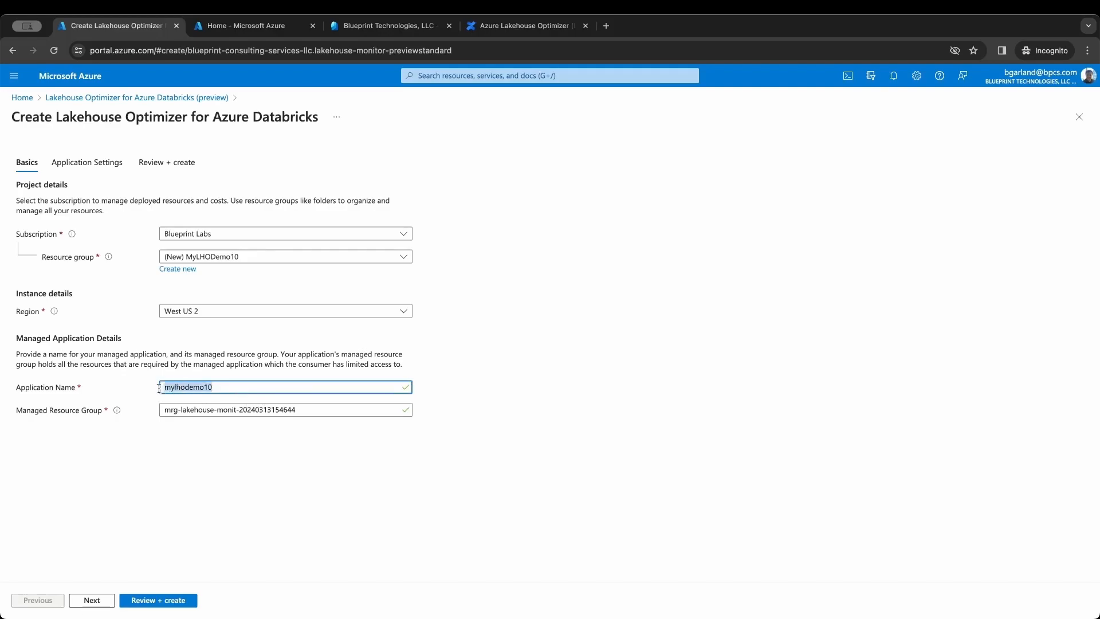
right_click(190, 385)
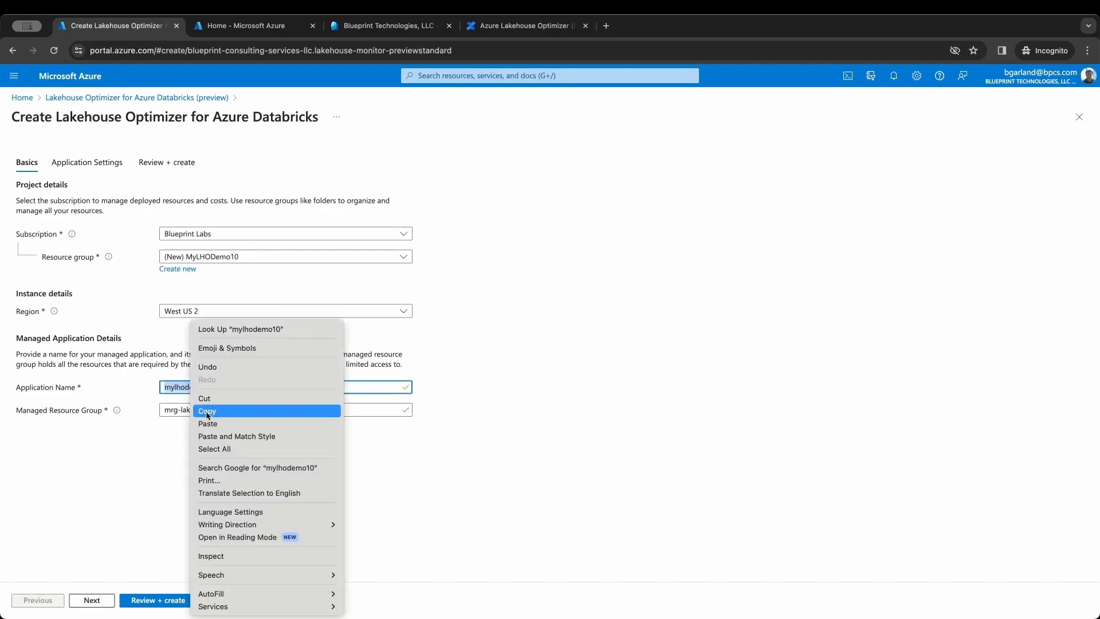
left_click(204, 411)
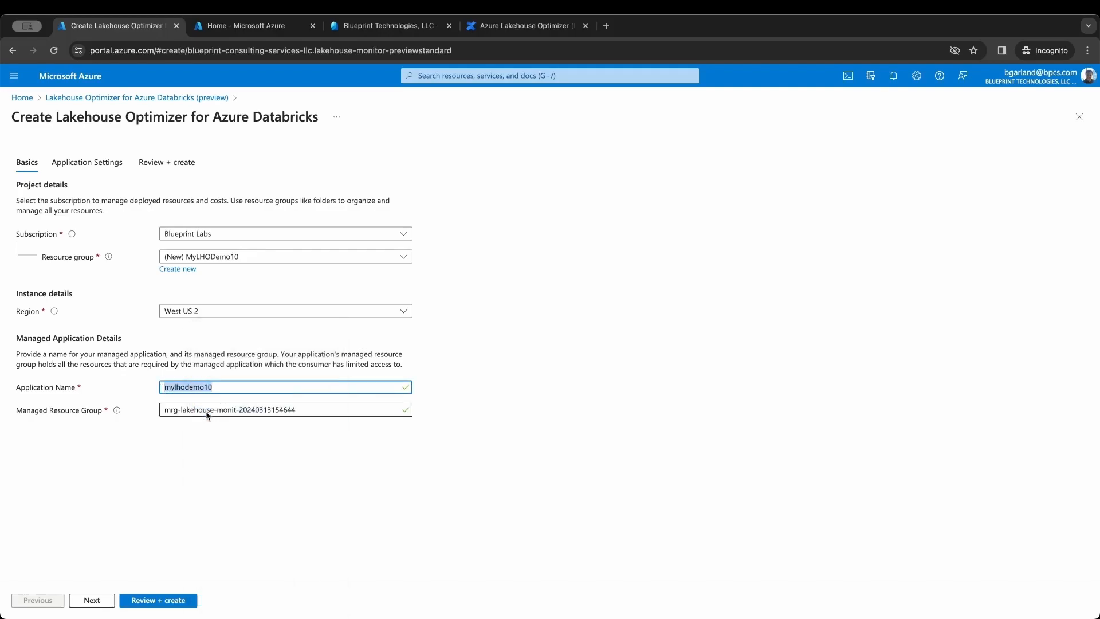
- Name the application mylhodemo10app, the VM mylhodemo10vm, and the storage account mylhodemo10sa
left_click(92, 601)
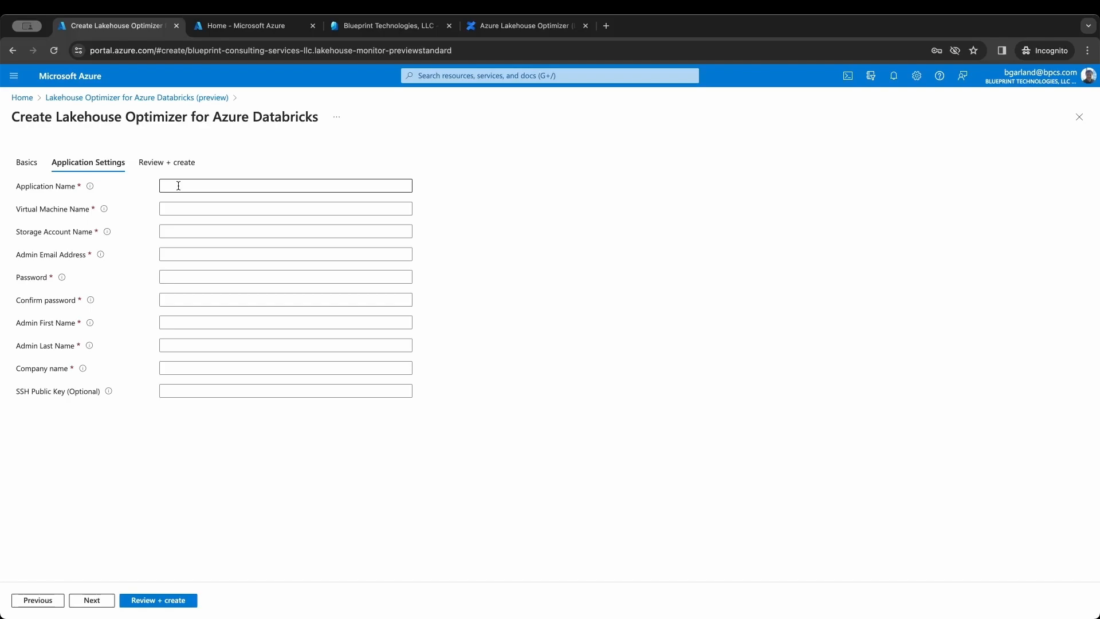
left_click(179, 185)
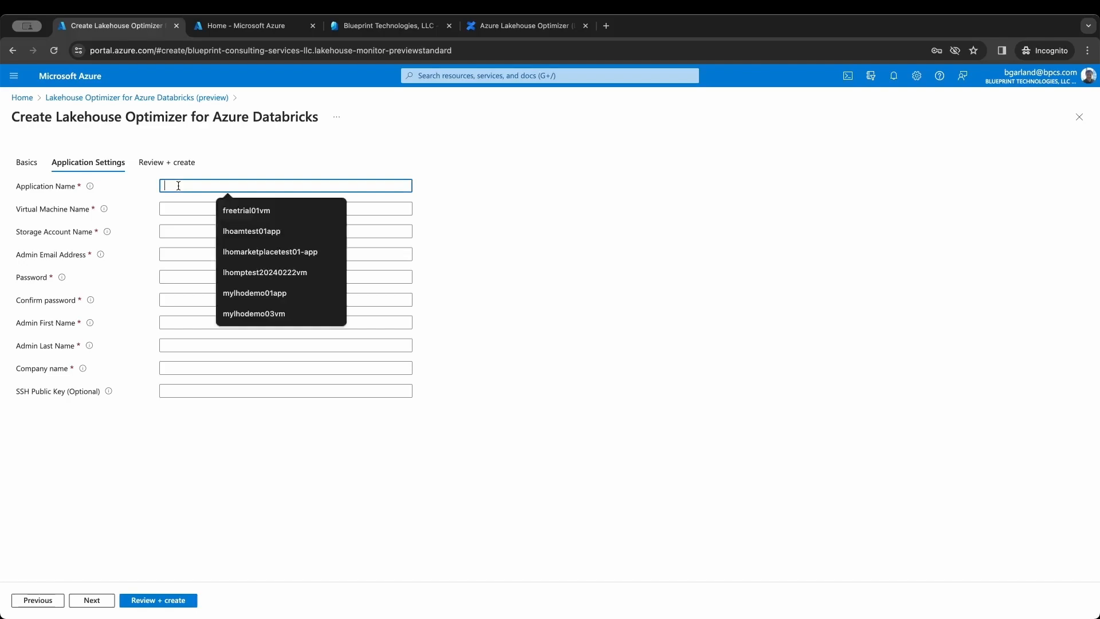
type("mylhodemo10app")
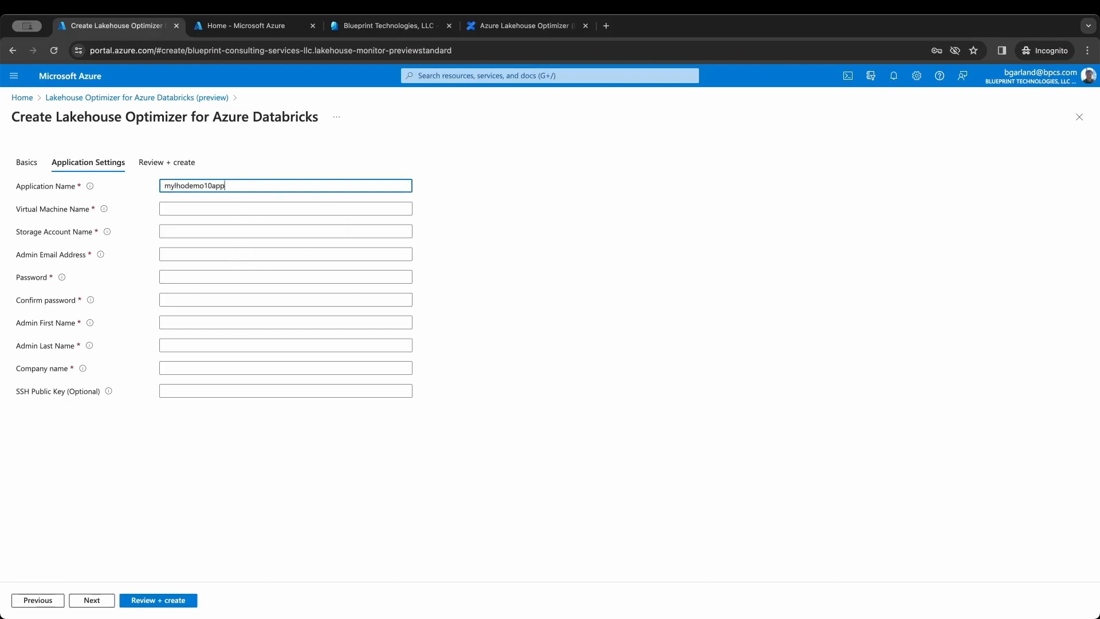
left_click(197, 209)
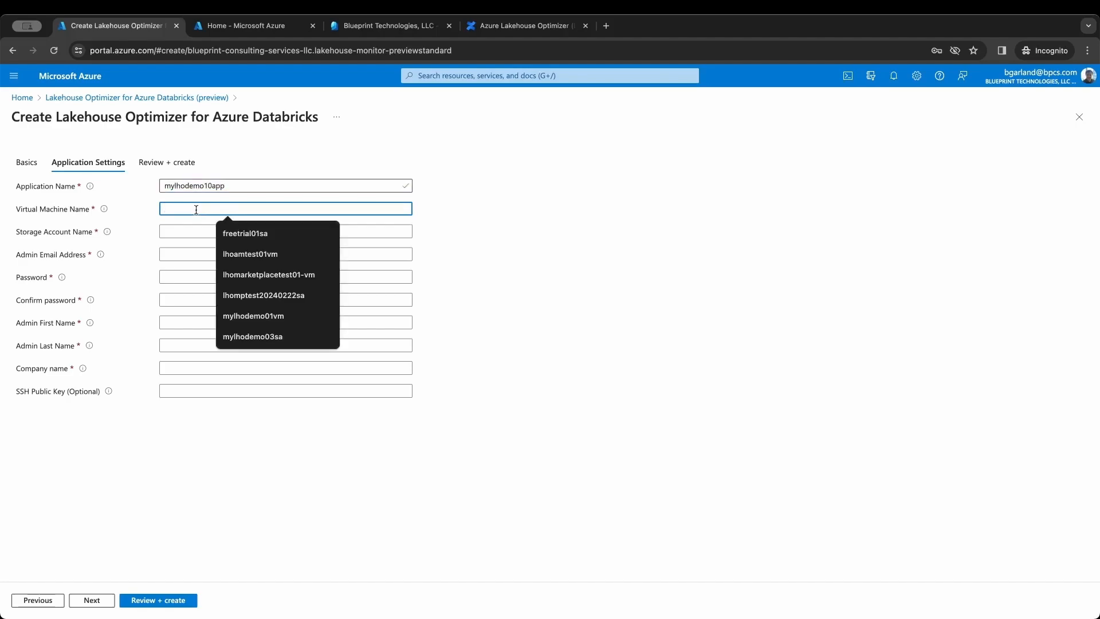
type("mylhodemo10vm")
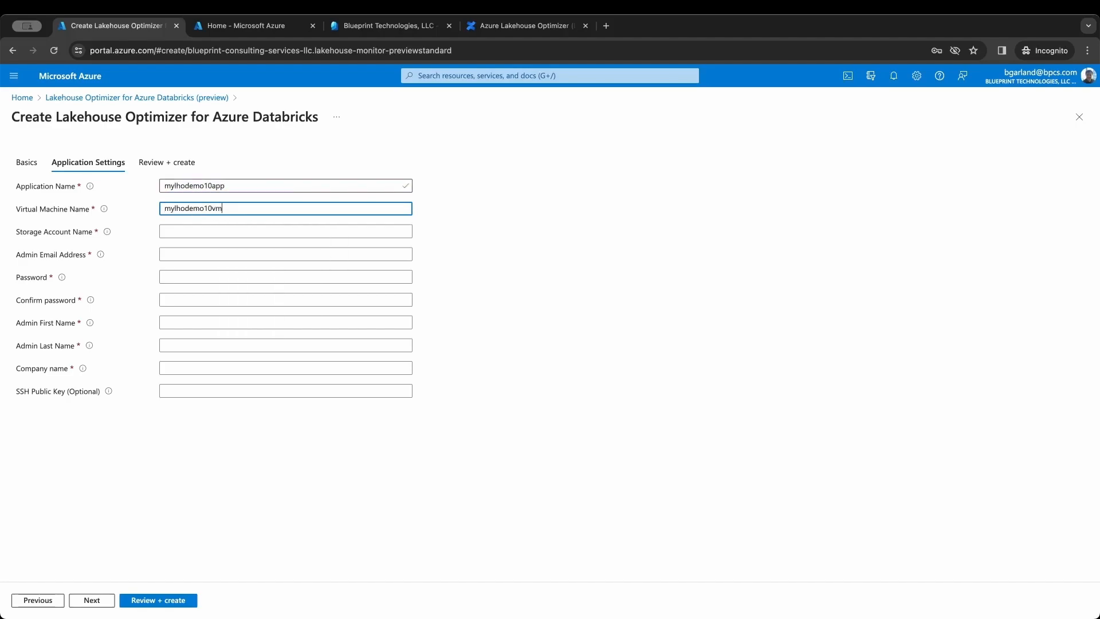
left_click(204, 230)
type("mylhodemo10sa")
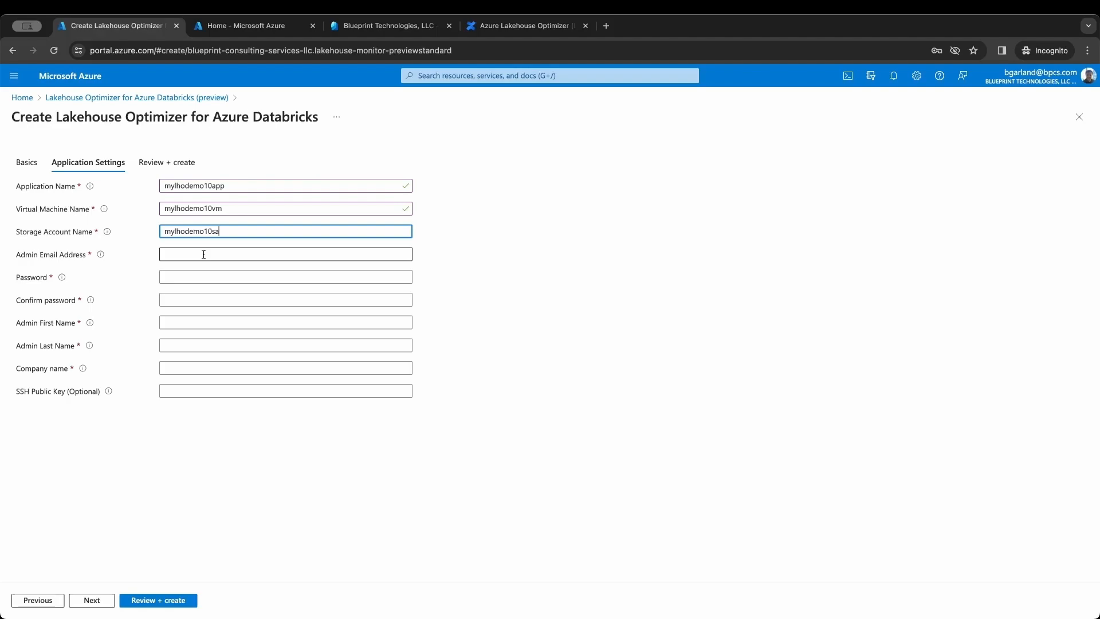
- Fill in the admin e-mail address from the autofill suggestion
left_click(203, 255)
type("bg")
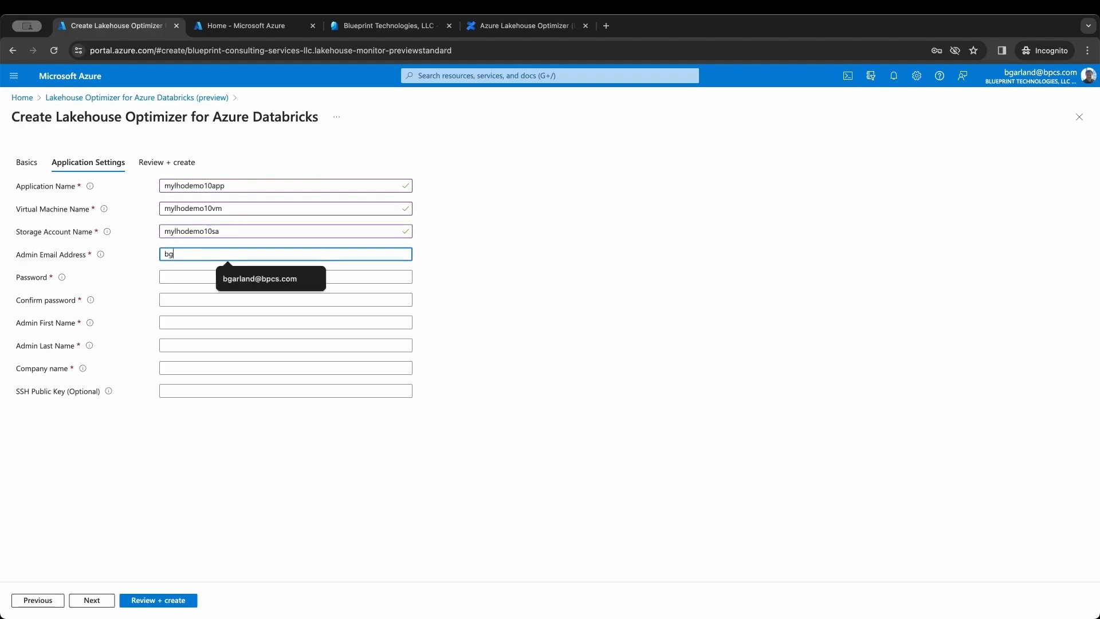
left_click(291, 288)
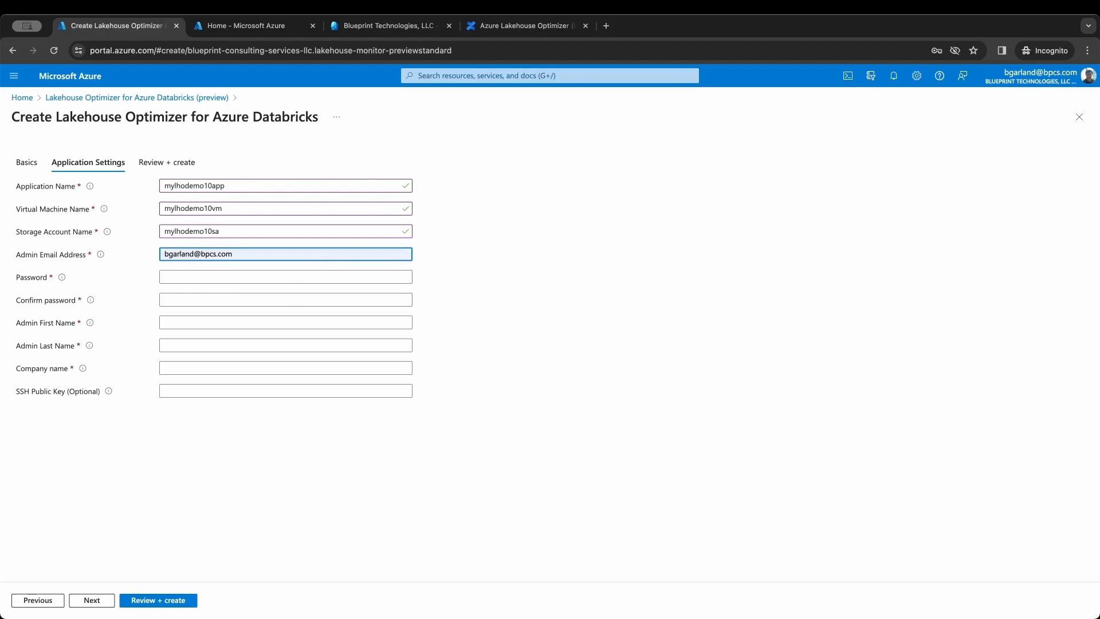
key("super+Tab")
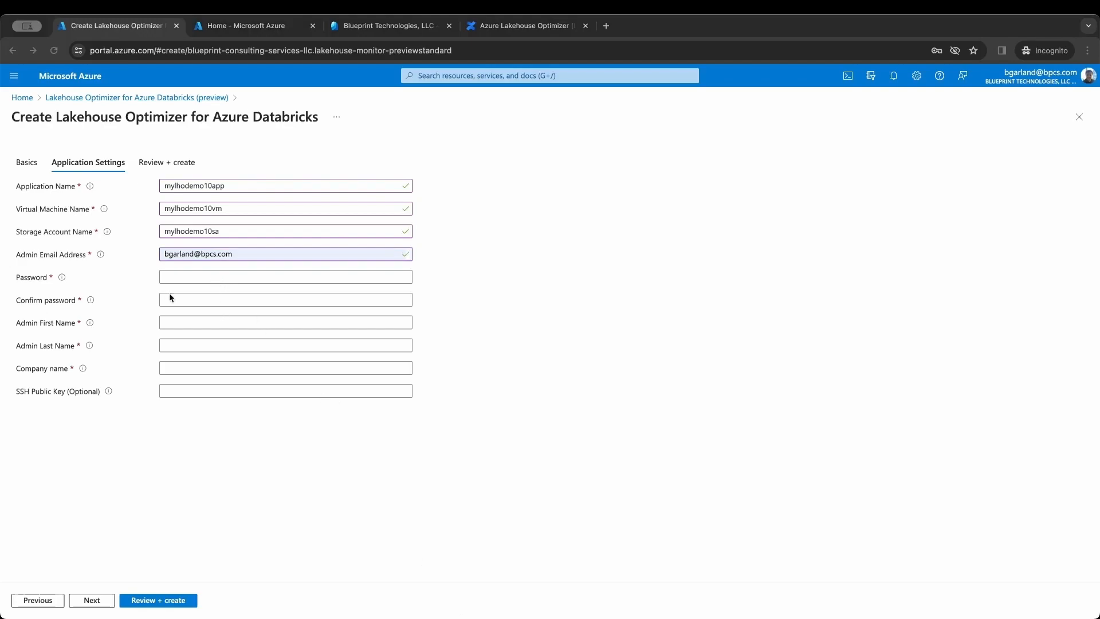
key("super+Tab")
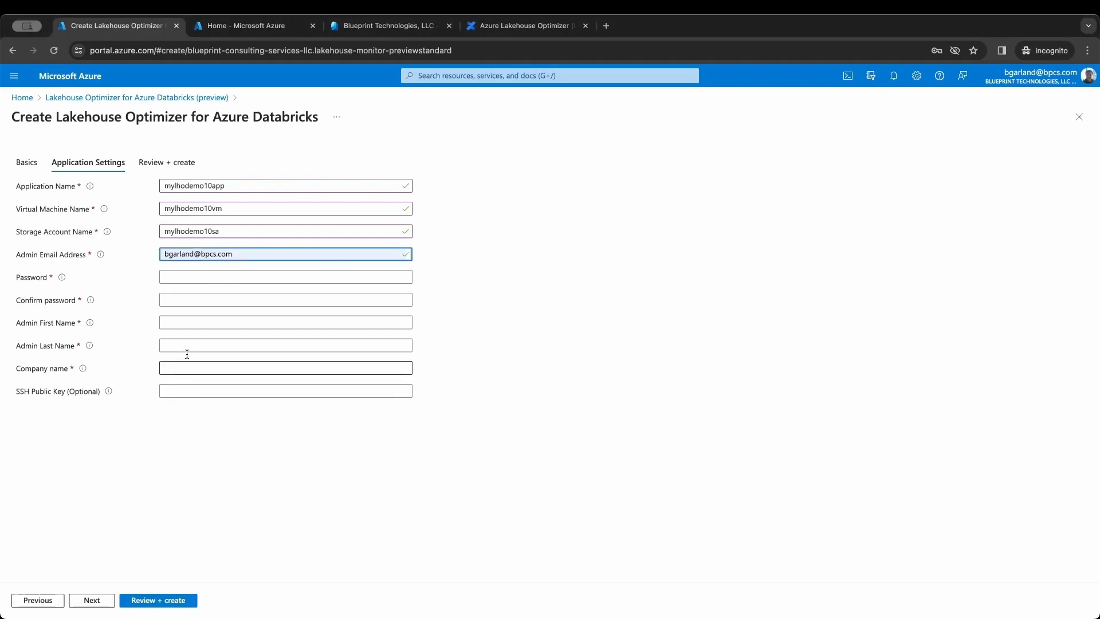
- Paste the saved admin password into both Password and Confirm password
left_click(185, 276)
key("ctrl+v")
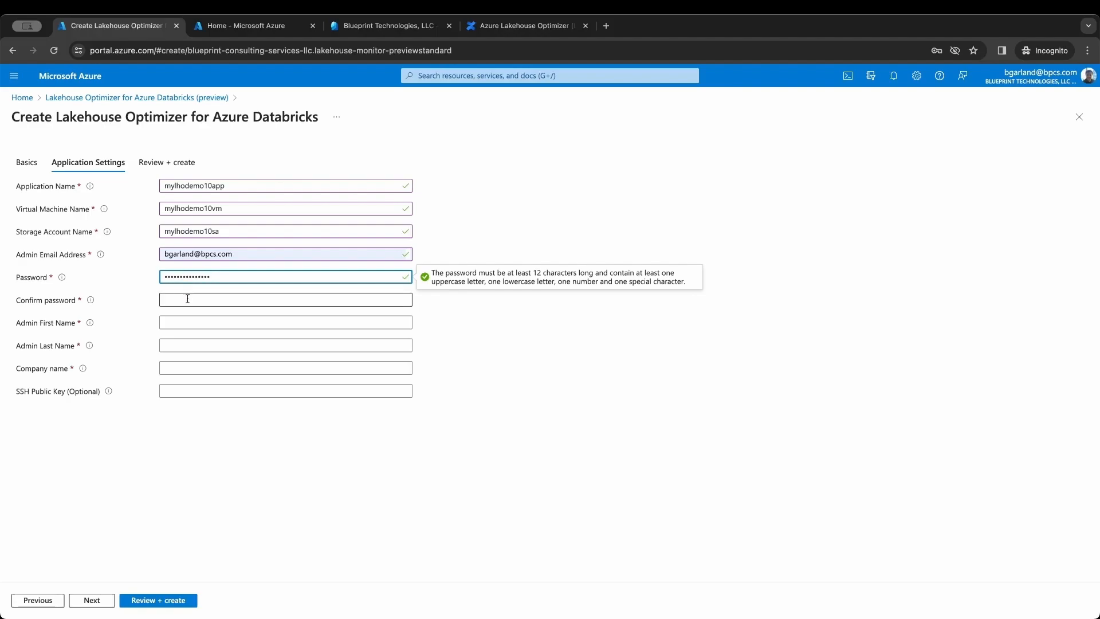
left_click(188, 299)
key("super+v")
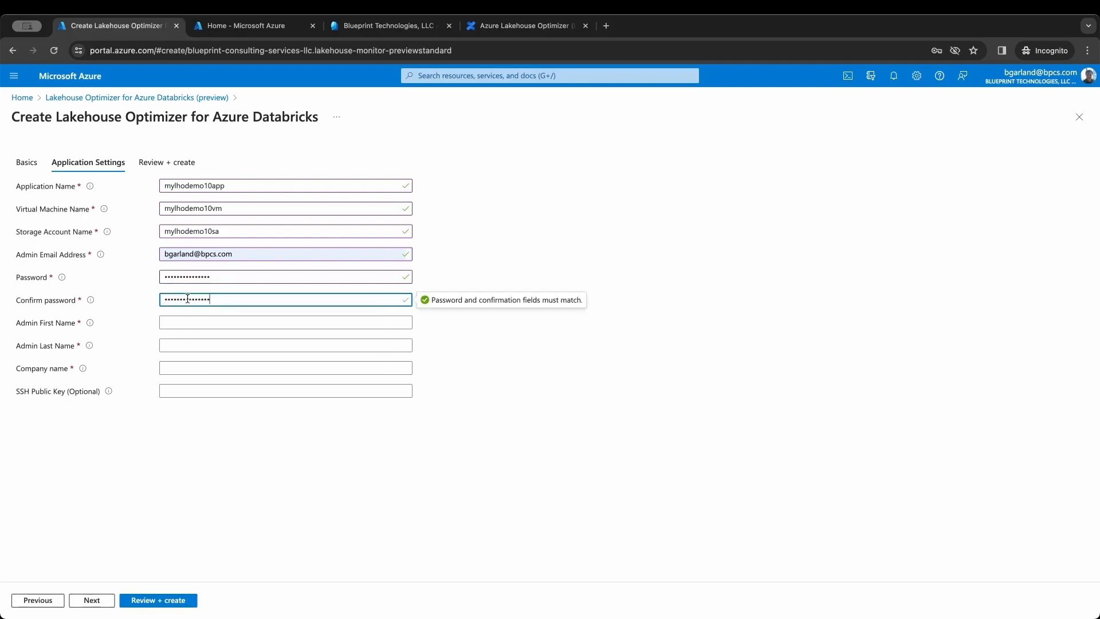
left_click(252, 427)
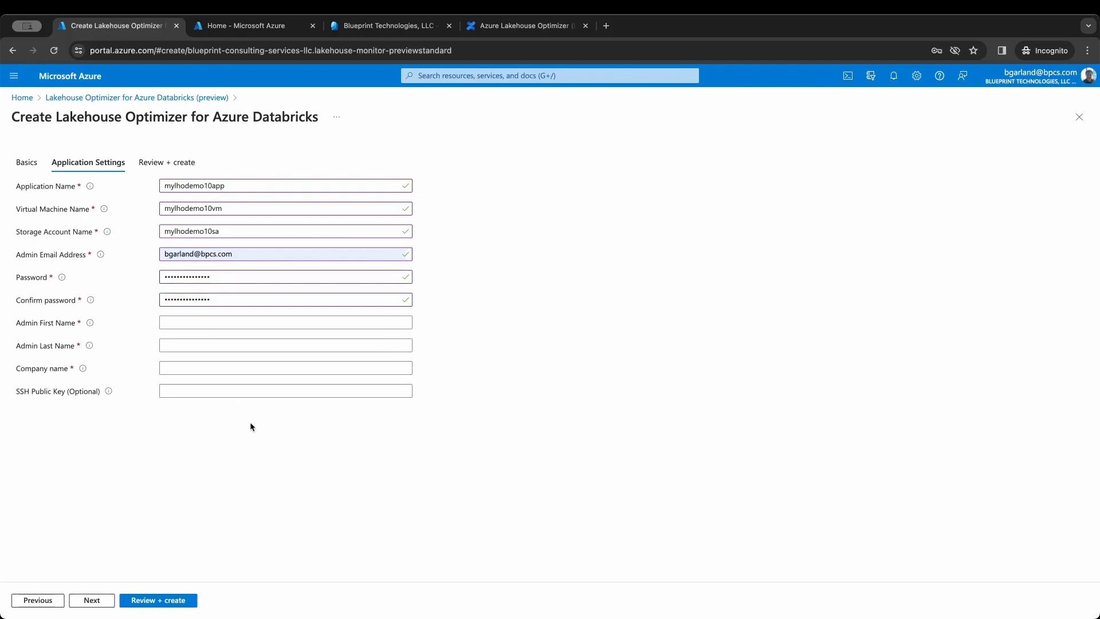
- Enter the admin's first and last name and company name Blueprint
left_click(176, 321)
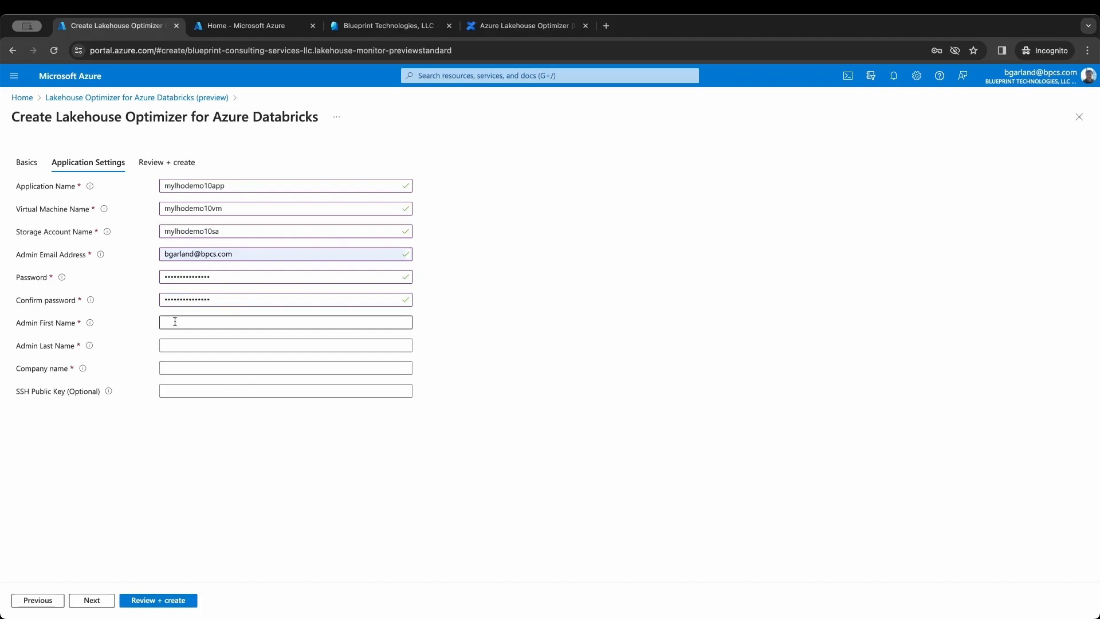
left_click(175, 321)
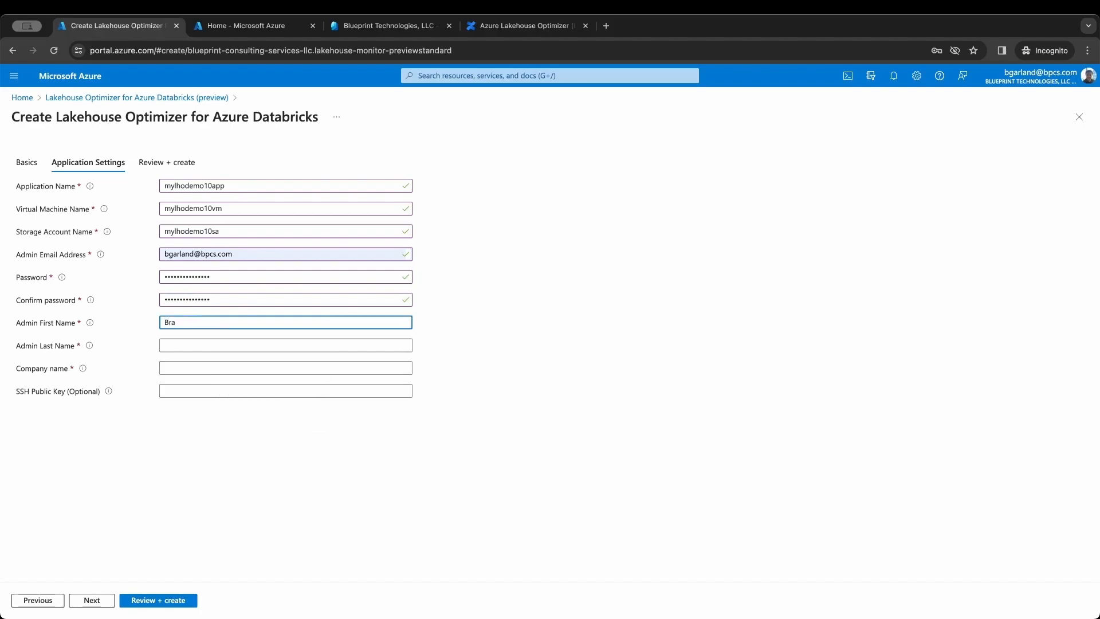
key("Tab")
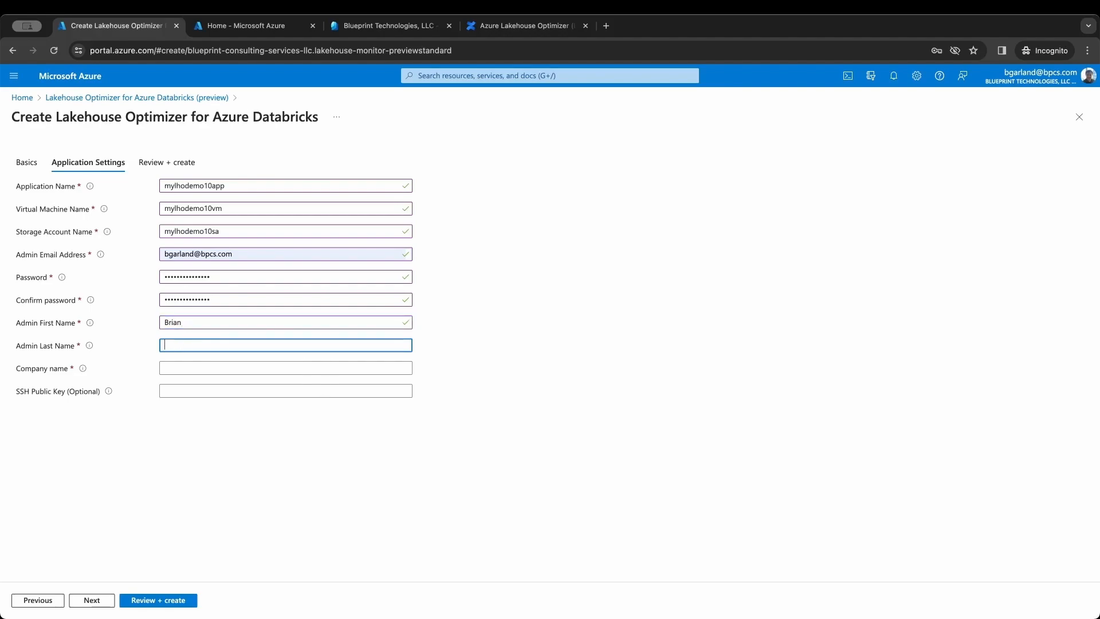
key("Tab")
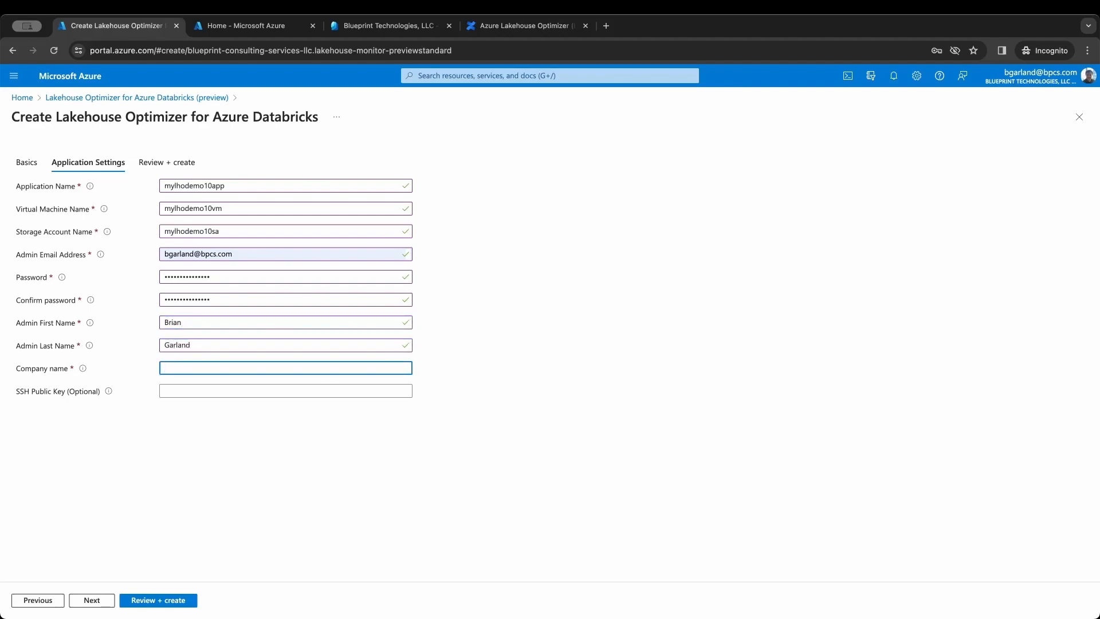
type("Blueprint")
left_click(232, 432)
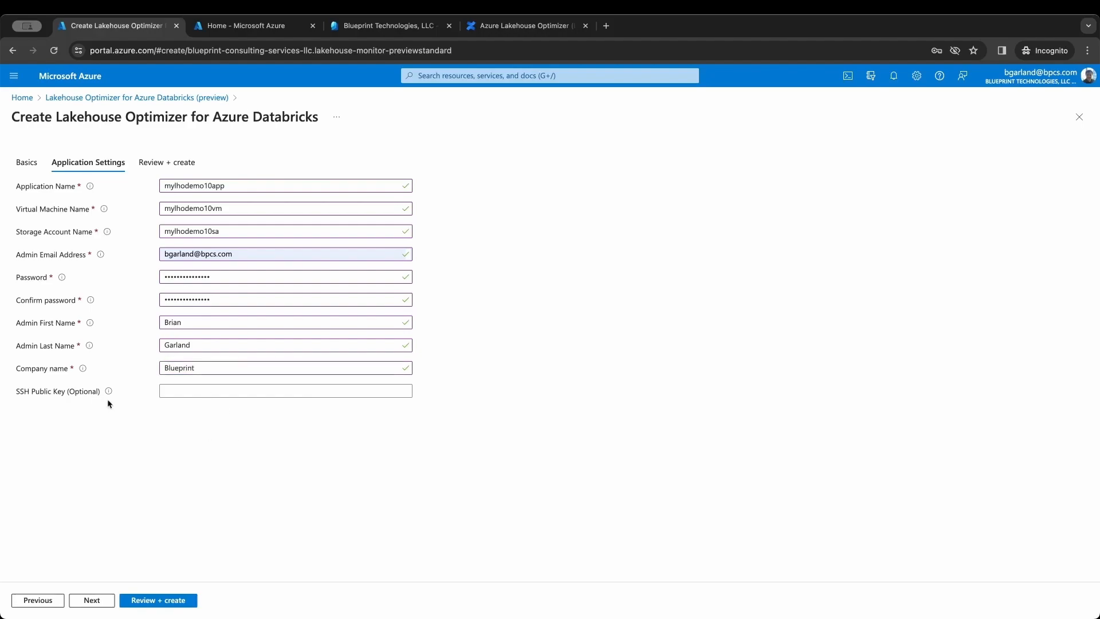
mouse_move(108, 393)
- On Review + create, agree to the co-admin terms and deploy the Lakehouse Optimizer
left_click(93, 599)
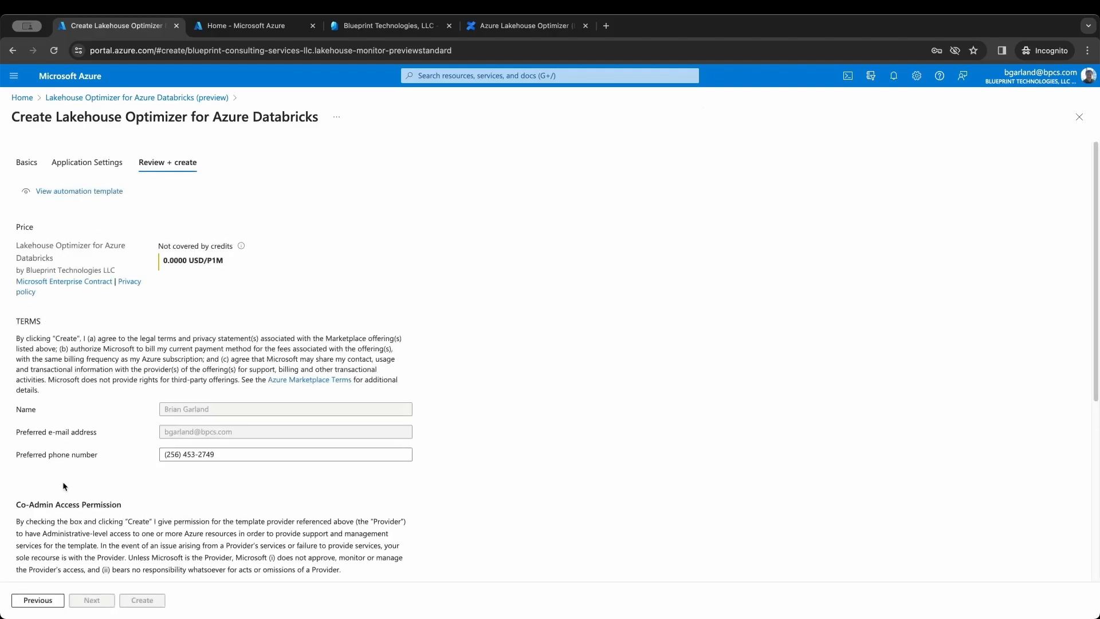
scroll(71, 432, "down", 5)
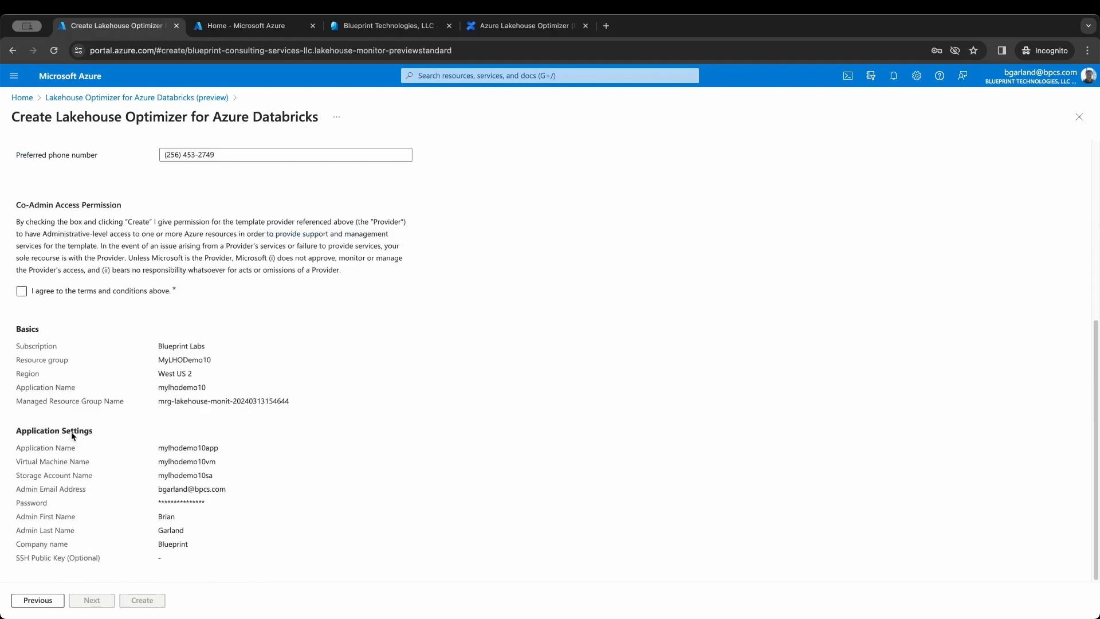
left_click(32, 291)
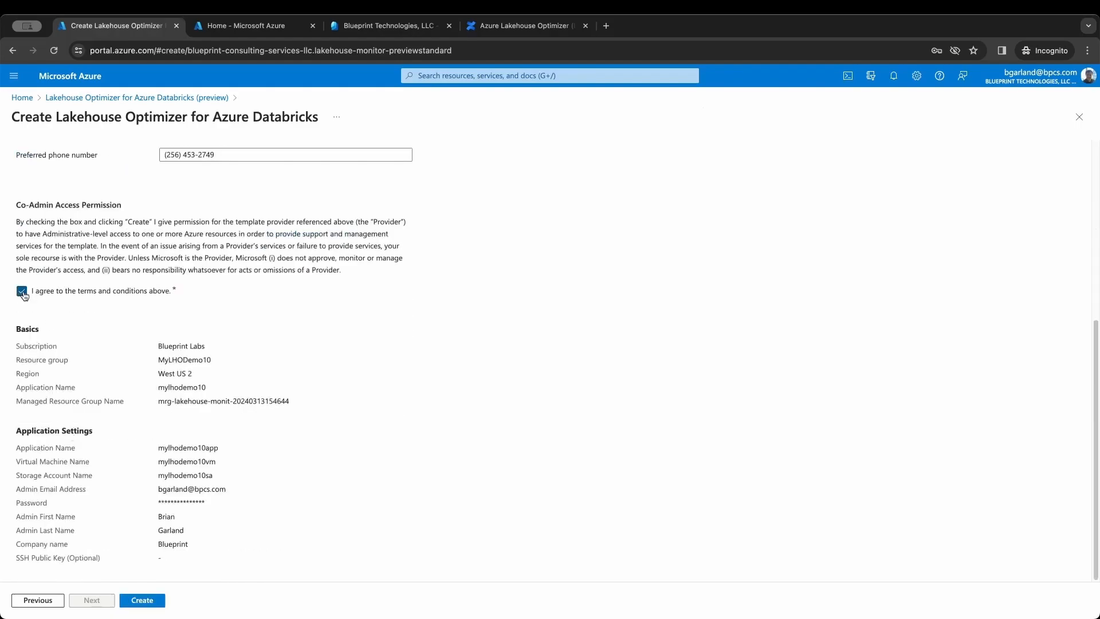
left_click(148, 601)
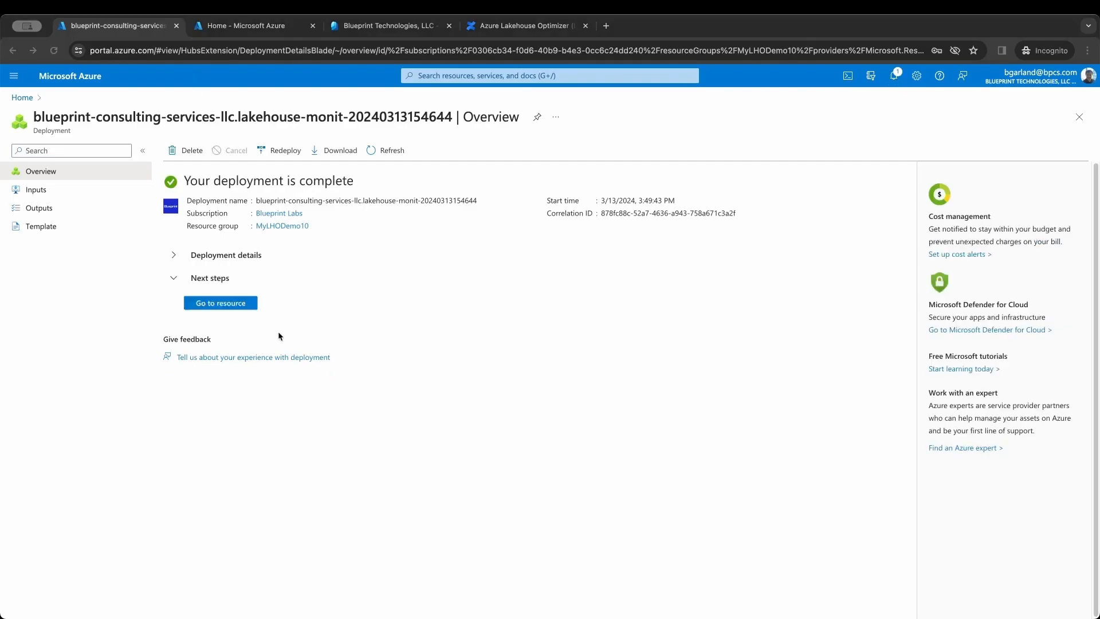
- Expand the deployment details and go to the mylhodemo10 managed application resource
left_click(236, 319)
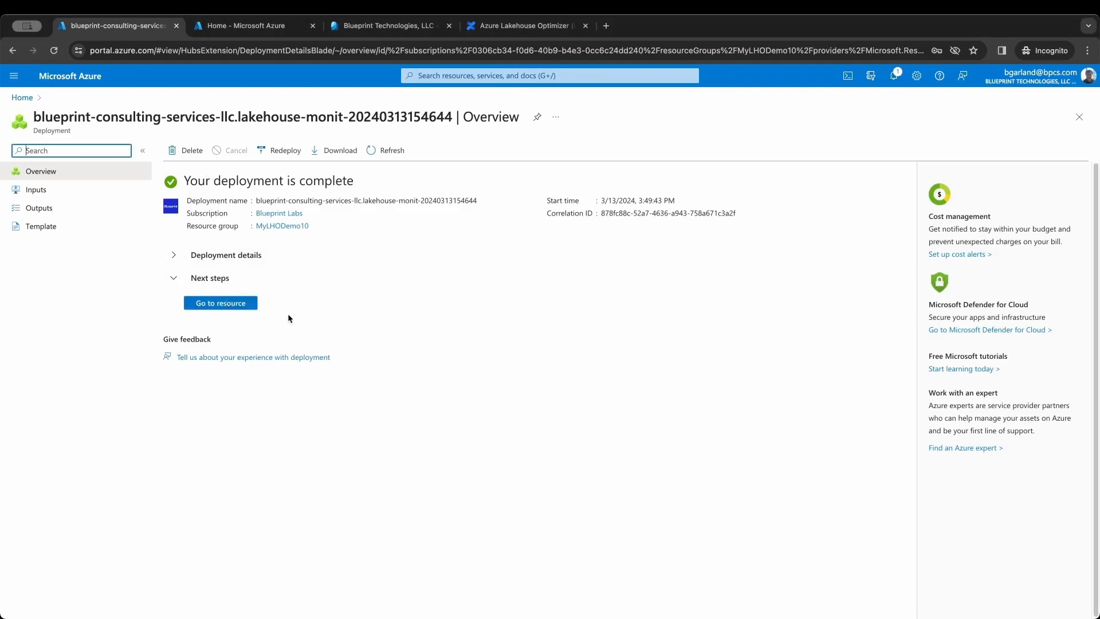
left_click(172, 256)
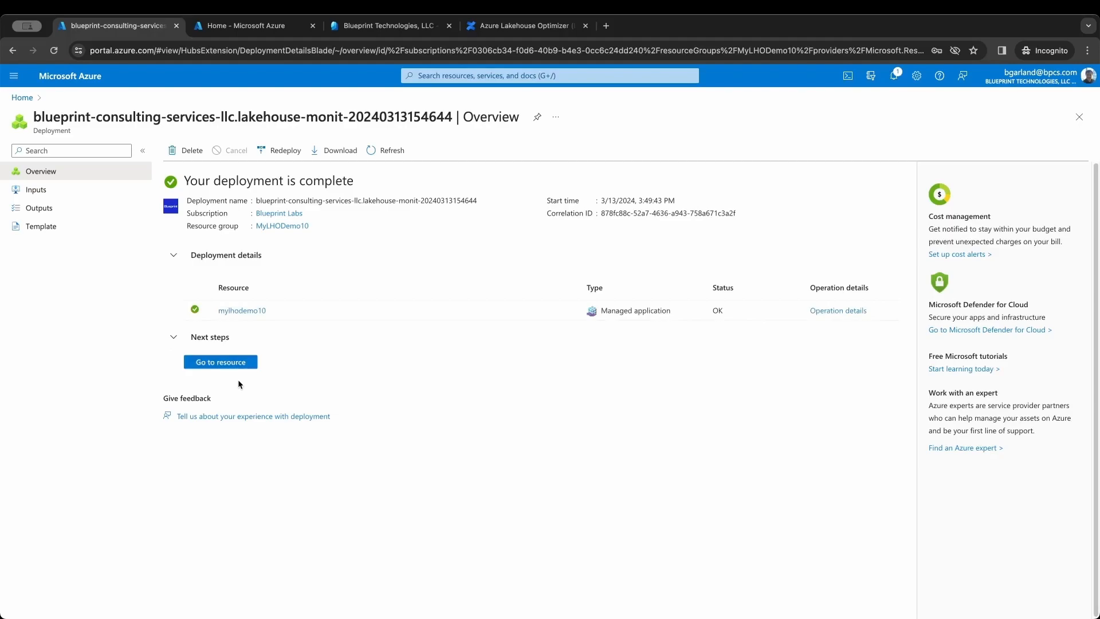
left_click(231, 364)
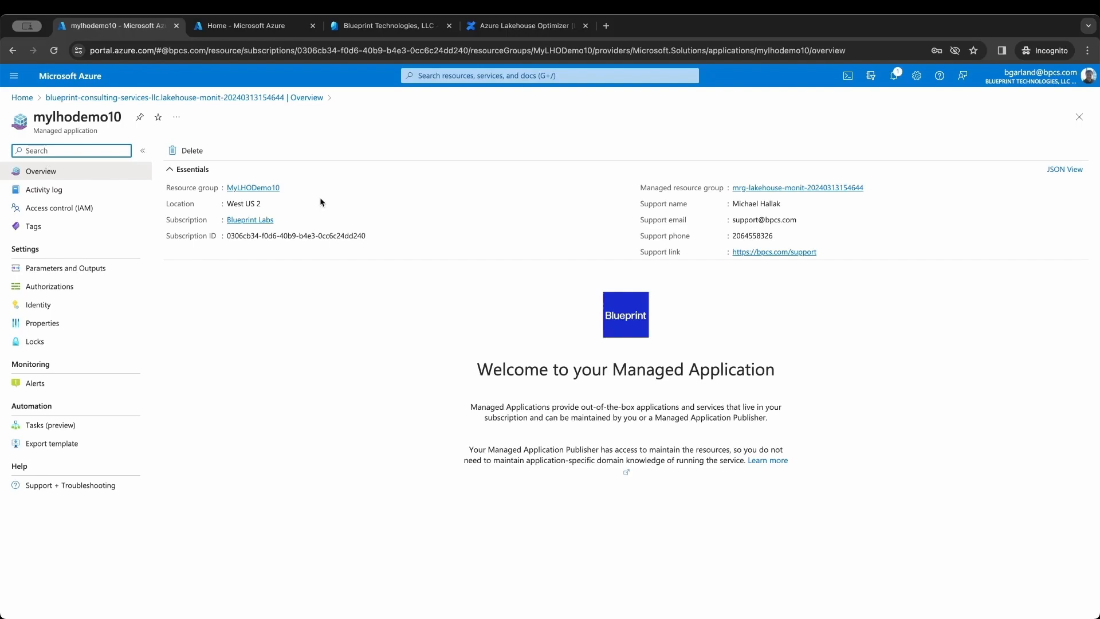
- Copy the mylhodemo10vm DNS name from the managed resource group and open a new tab
left_click(763, 189)
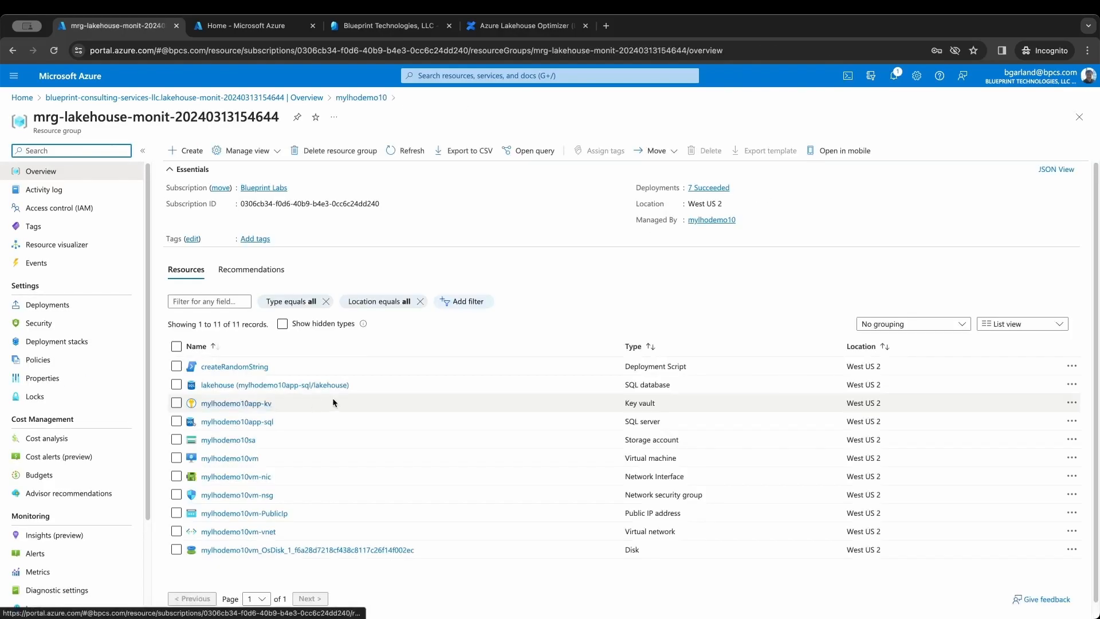
left_click(247, 458)
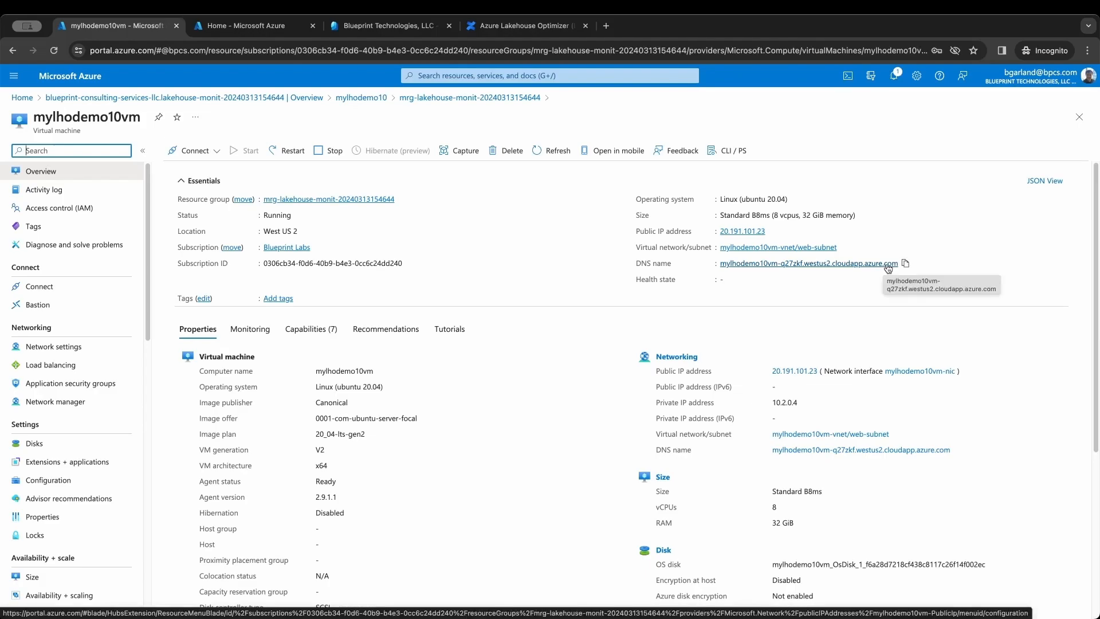
left_click(905, 264)
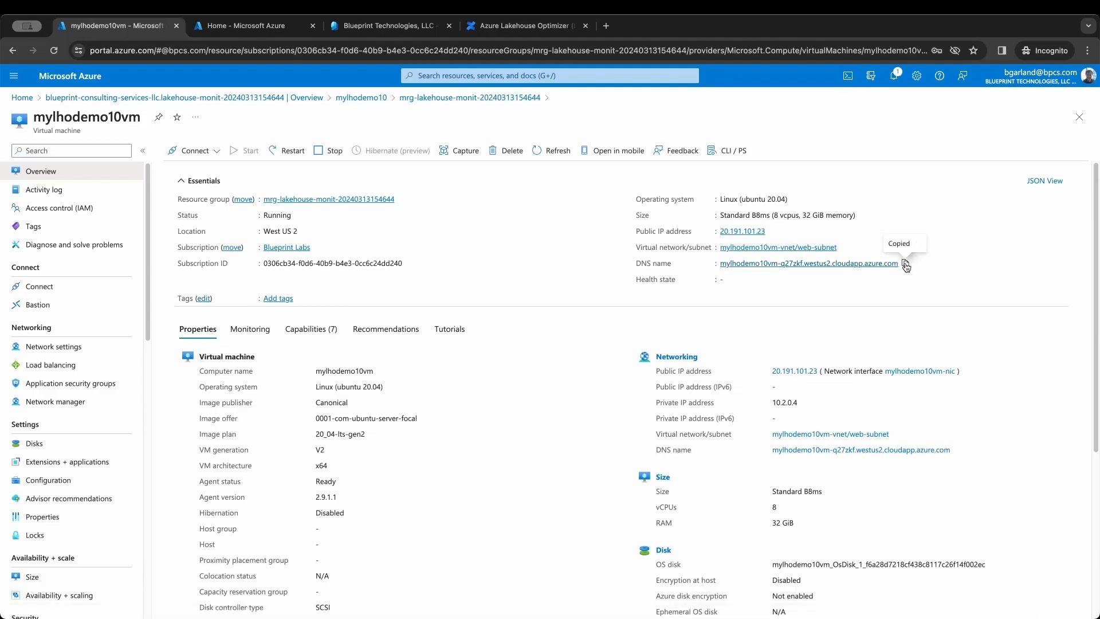
left_click(606, 29)
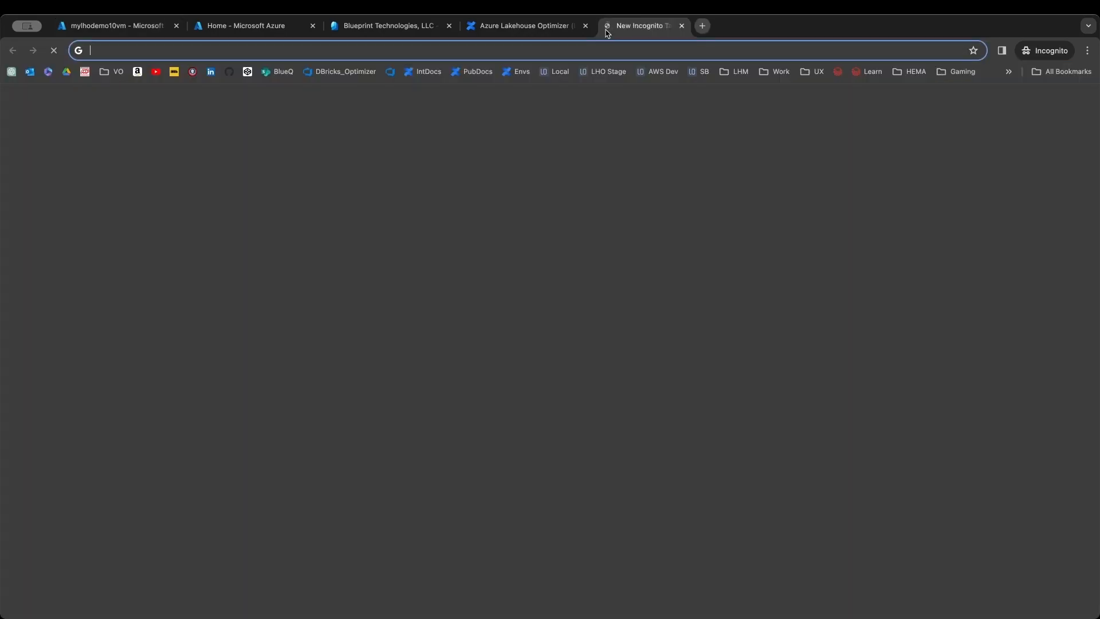
- Load the VM's DNS address and log in as the provisioning user with saved credentials
right_click(534, 47)
left_click(580, 130)
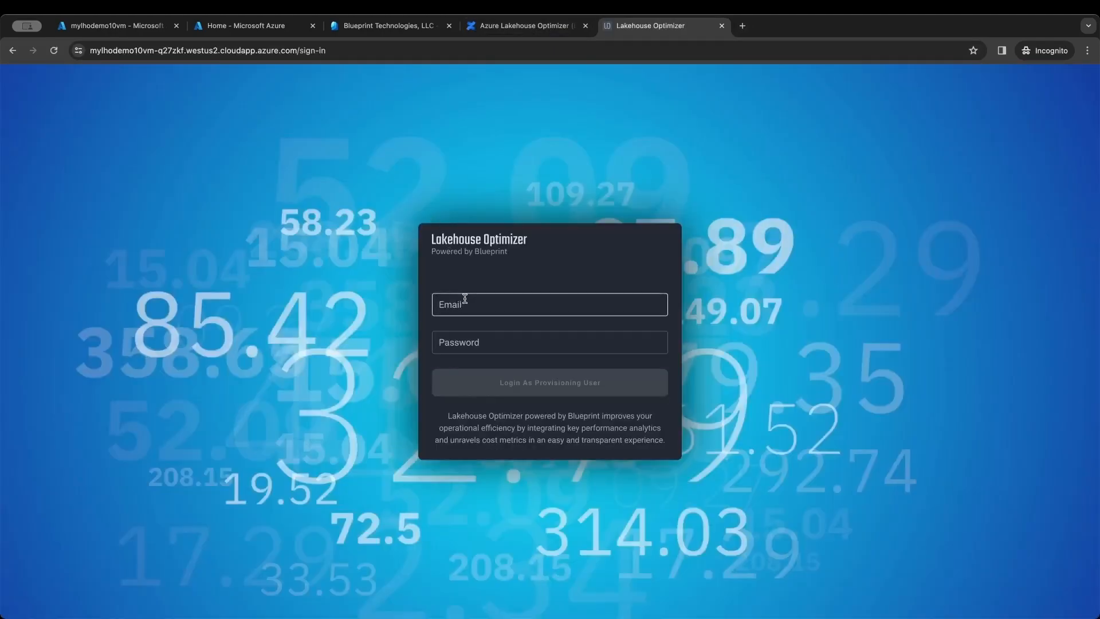
left_click(464, 298)
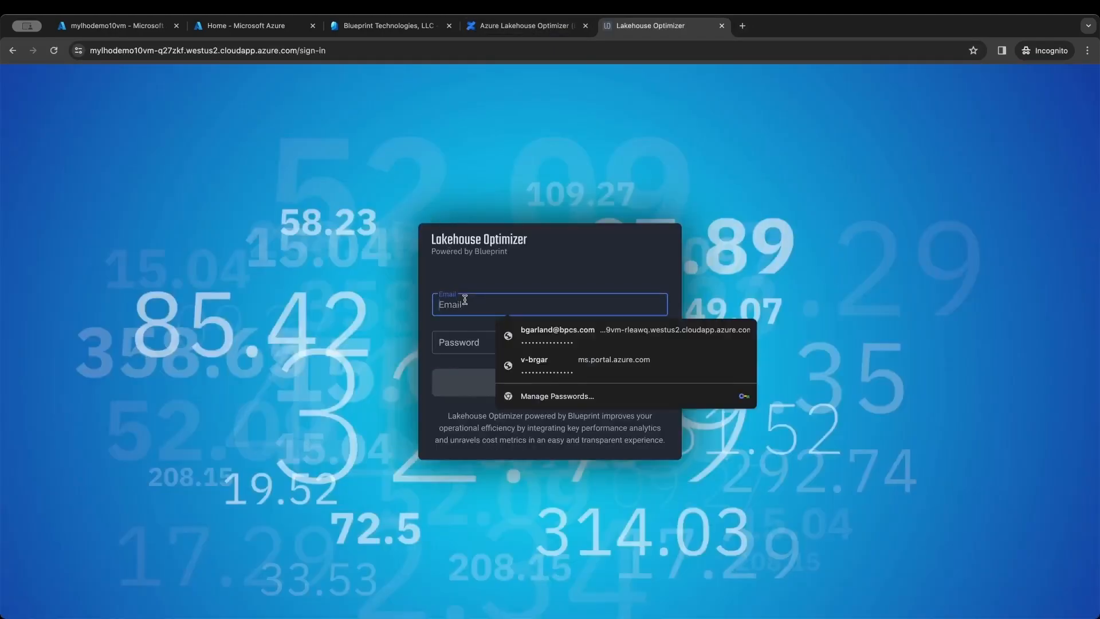
left_click(552, 338)
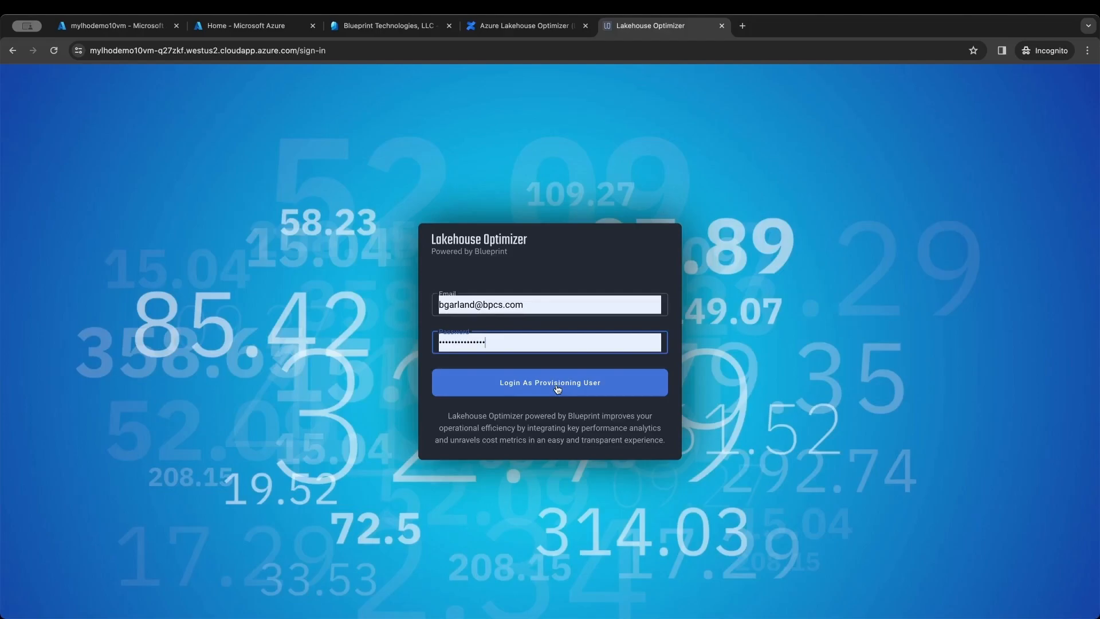
left_click(557, 389)
right_click(528, 418)
left_click(510, 424)
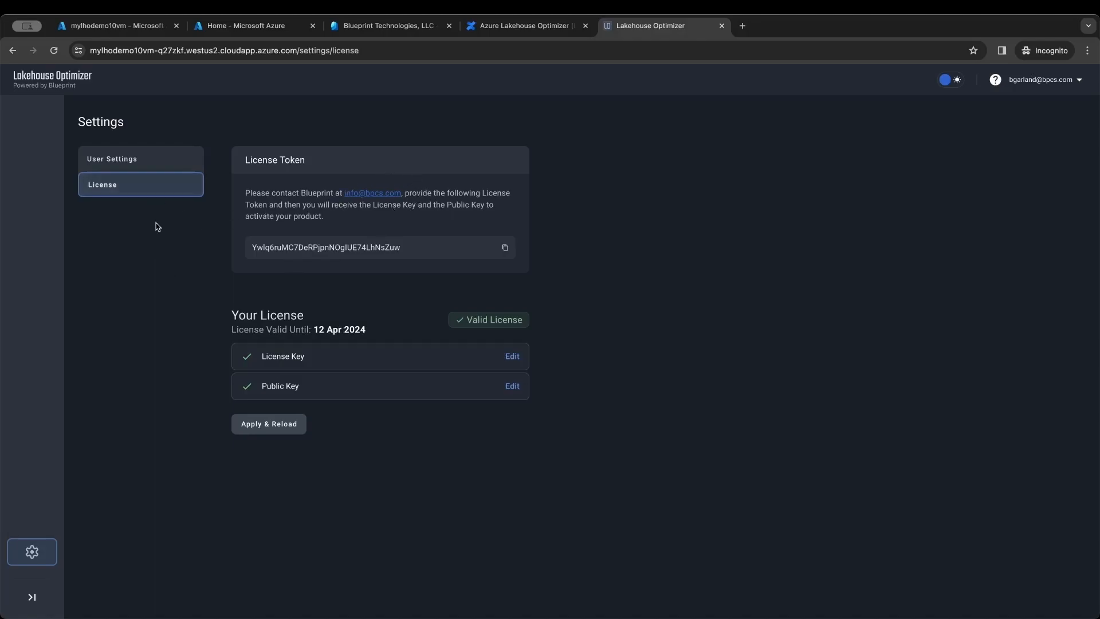
- In User Settings, open the Active Directory CONFIGURE form for Tenant, Client, Secret and Object Ids
left_click(166, 158)
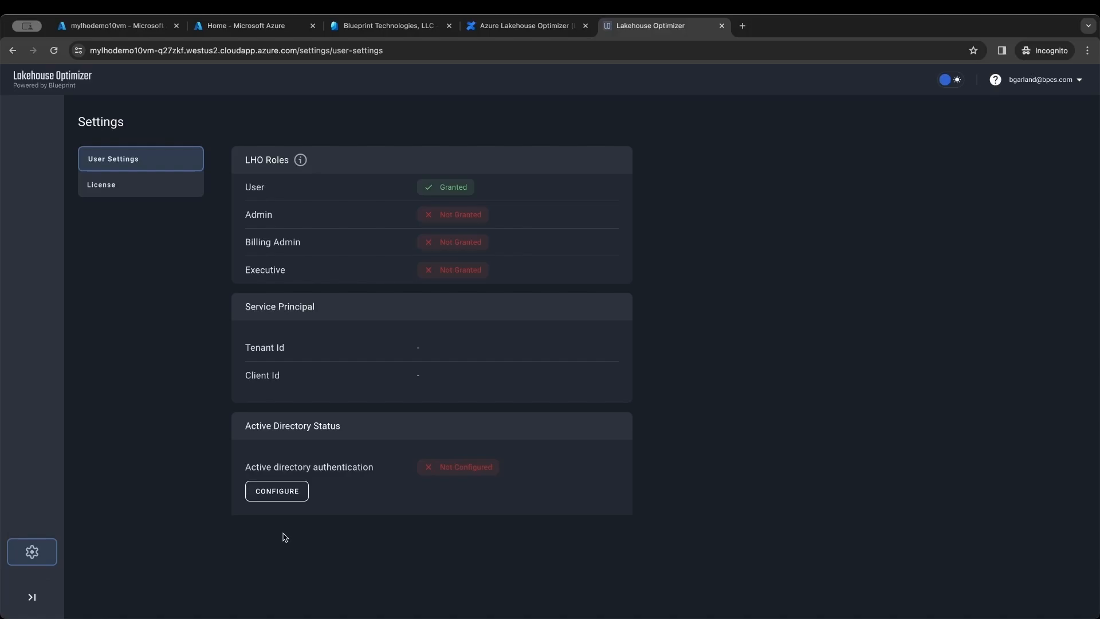
left_click(285, 492)
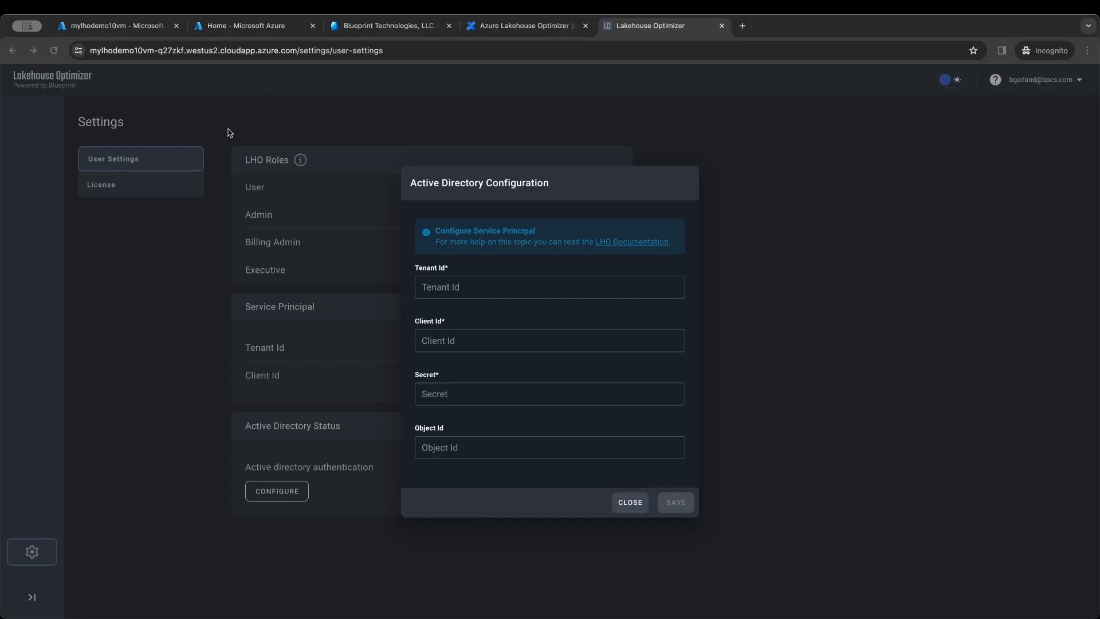
- Search 'entra' in the Azure portal and open App registrations under Microsoft Entra ID
left_click(247, 27)
left_click(442, 76)
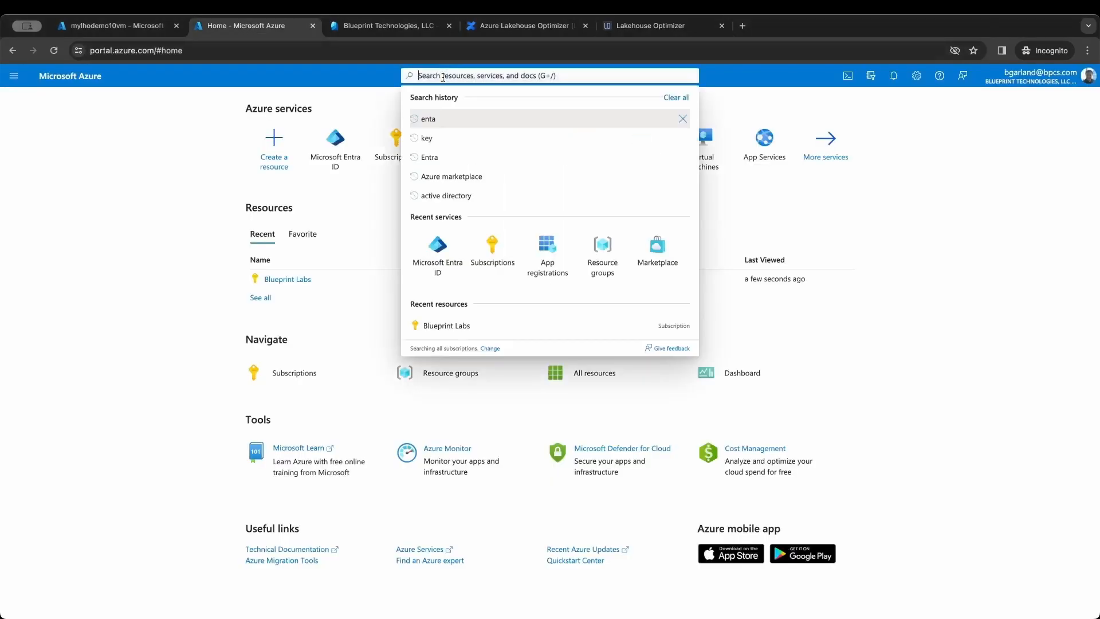
type("entra")
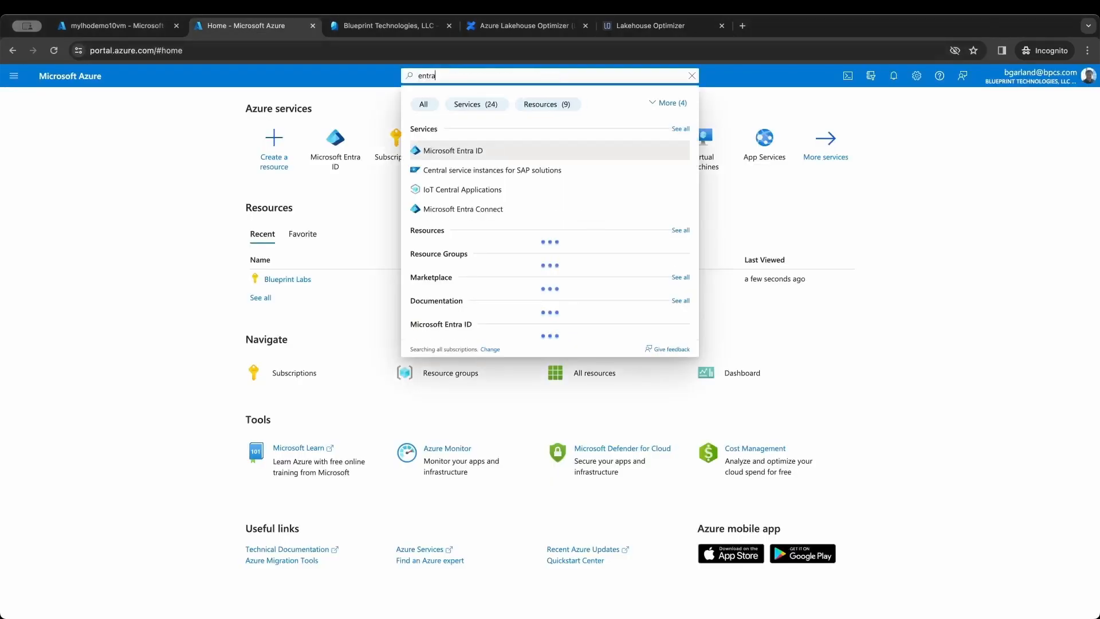
left_click(507, 149)
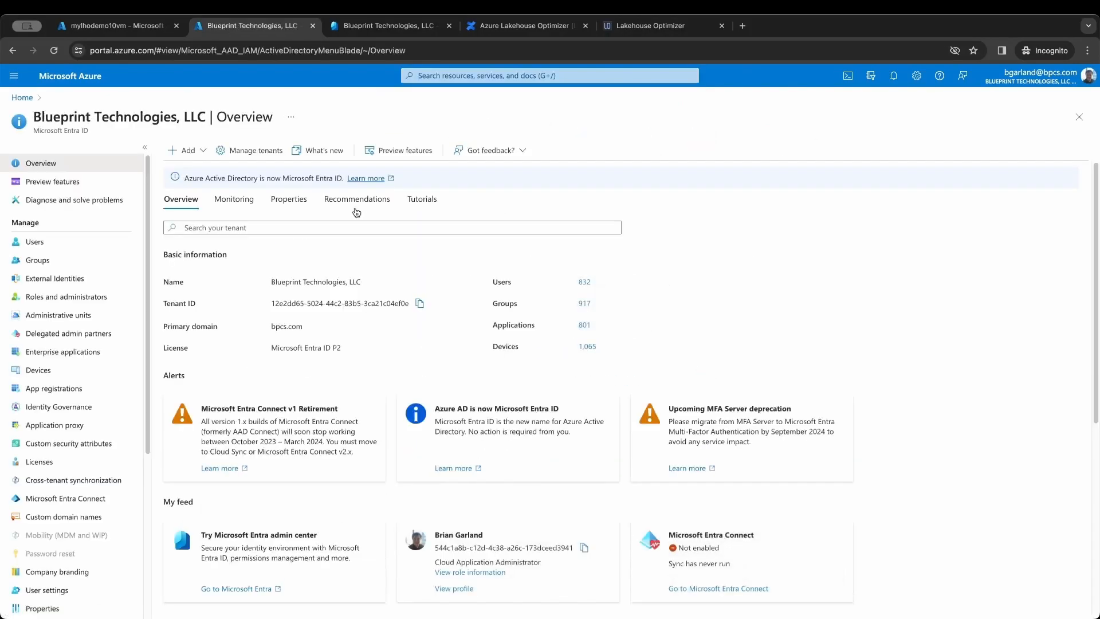
left_click(78, 389)
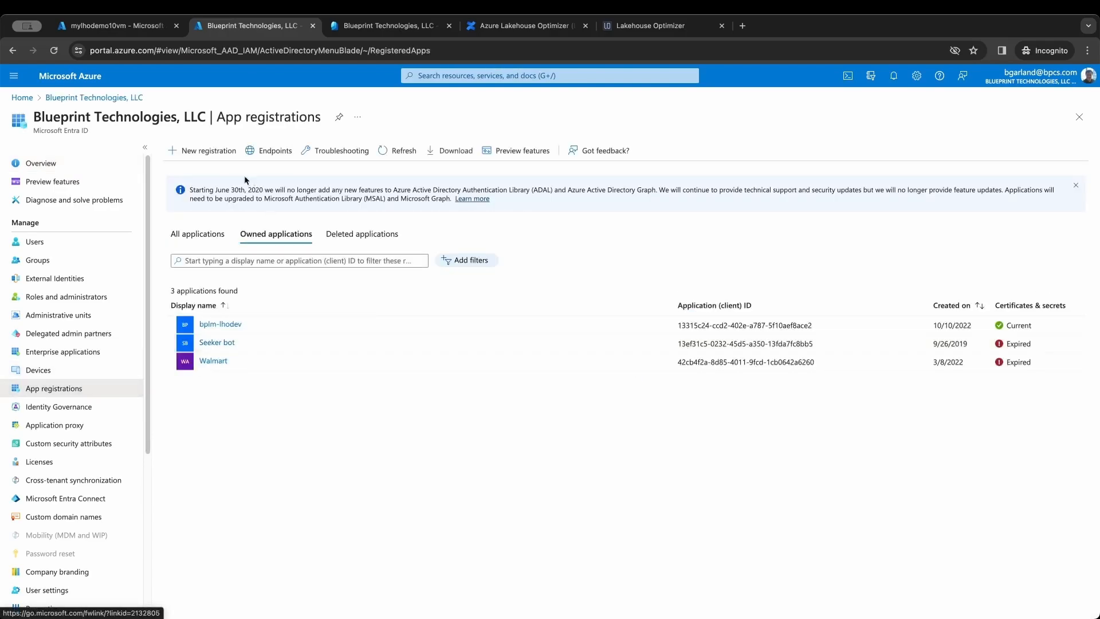
- Start a new app registration named mylhodemo10ar with Web as the redirect URI platform
left_click(223, 151)
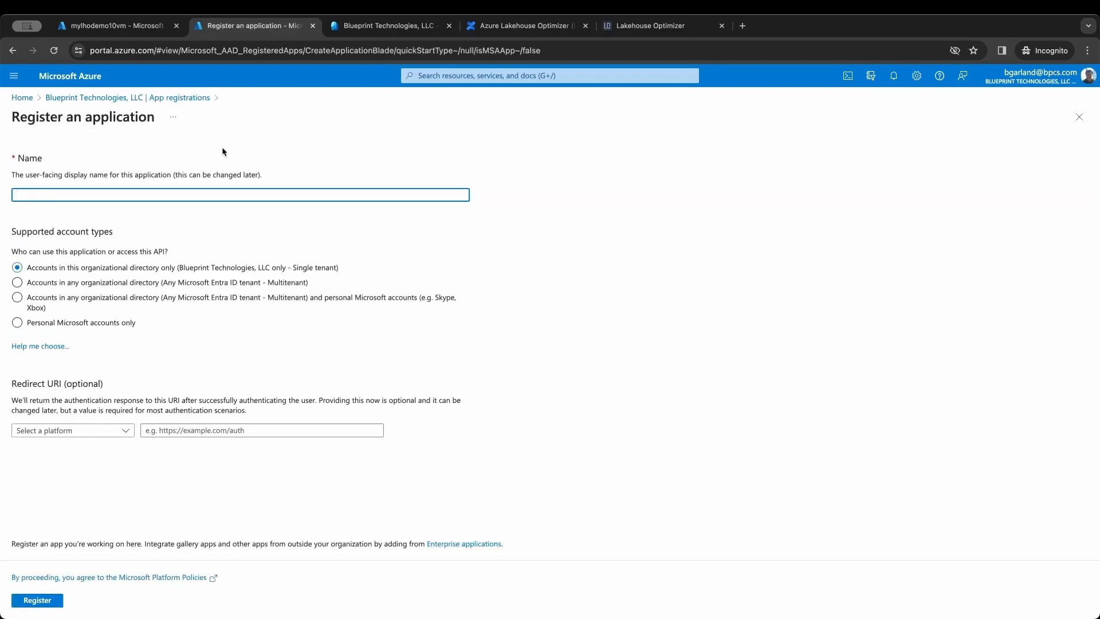
type("mylhodemo10")
type("ar")
left_click(118, 431)
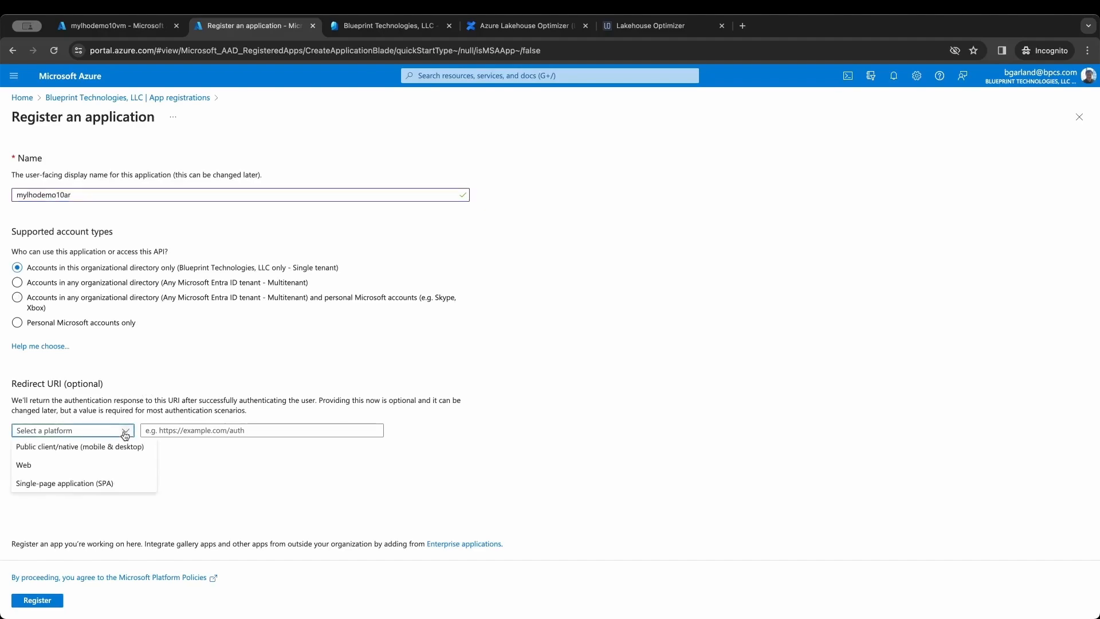
left_click(114, 466)
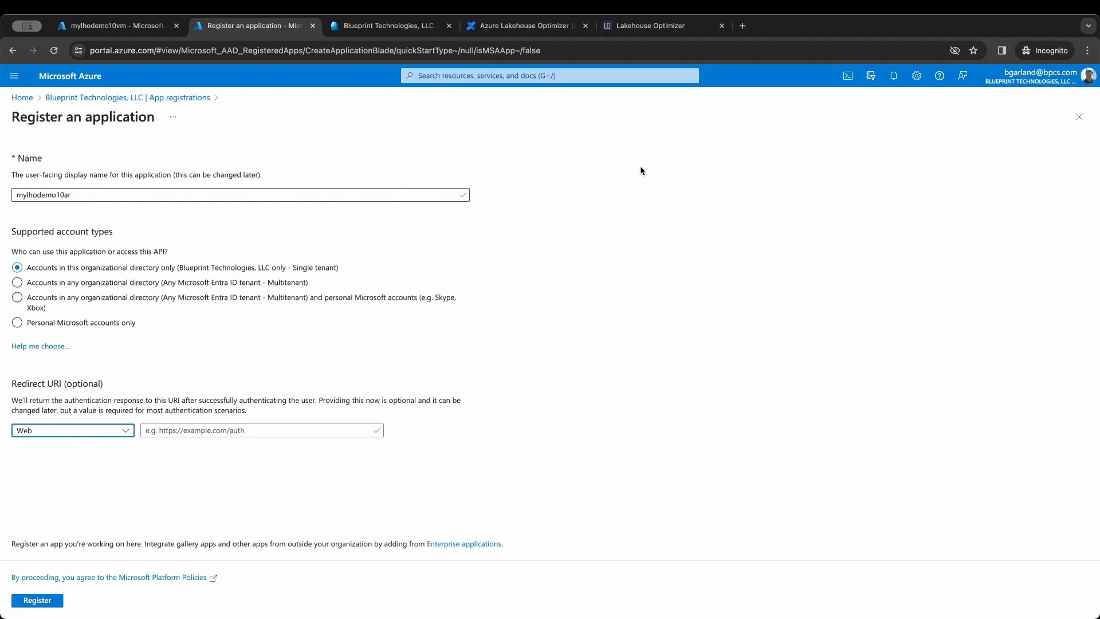
- Copy the Lakehouse Optimizer user settings page URL from the address bar
left_click(650, 26)
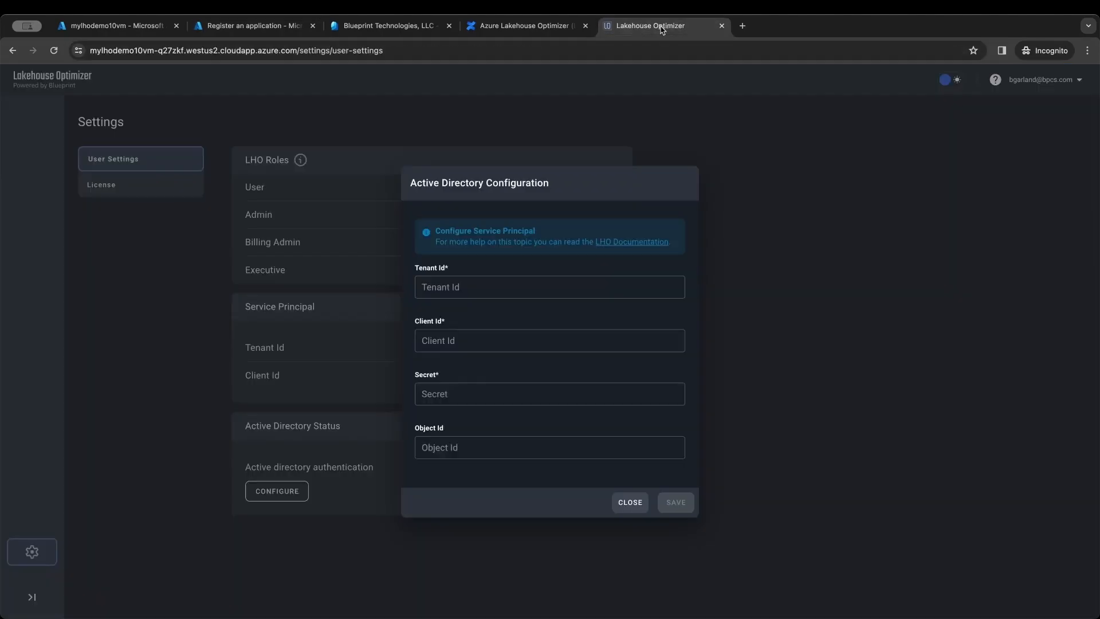
left_click(431, 50)
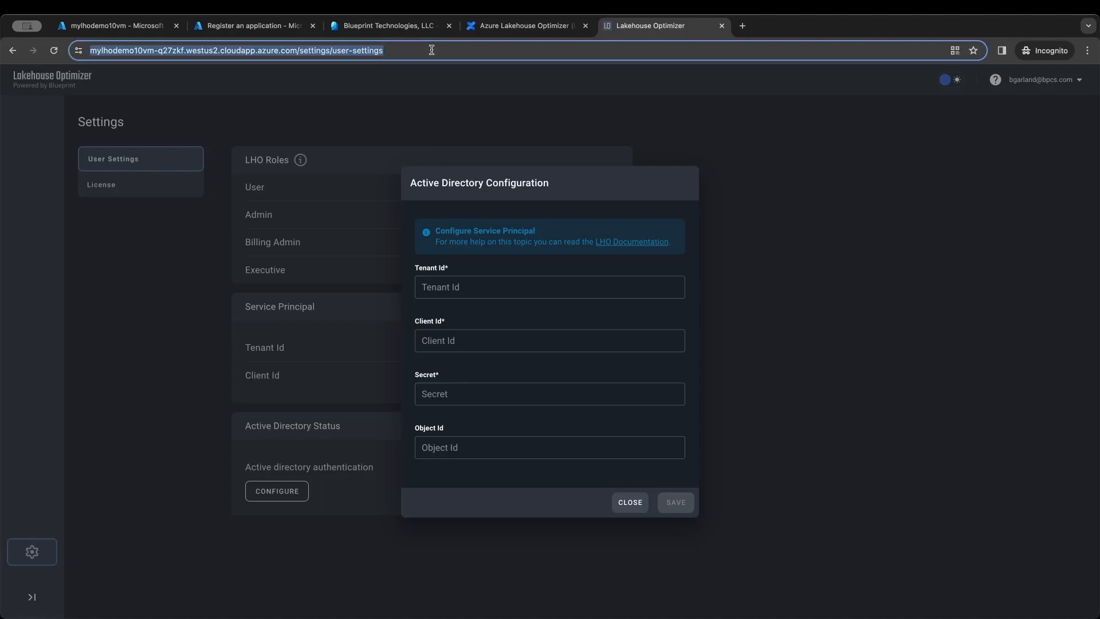
right_click(343, 50)
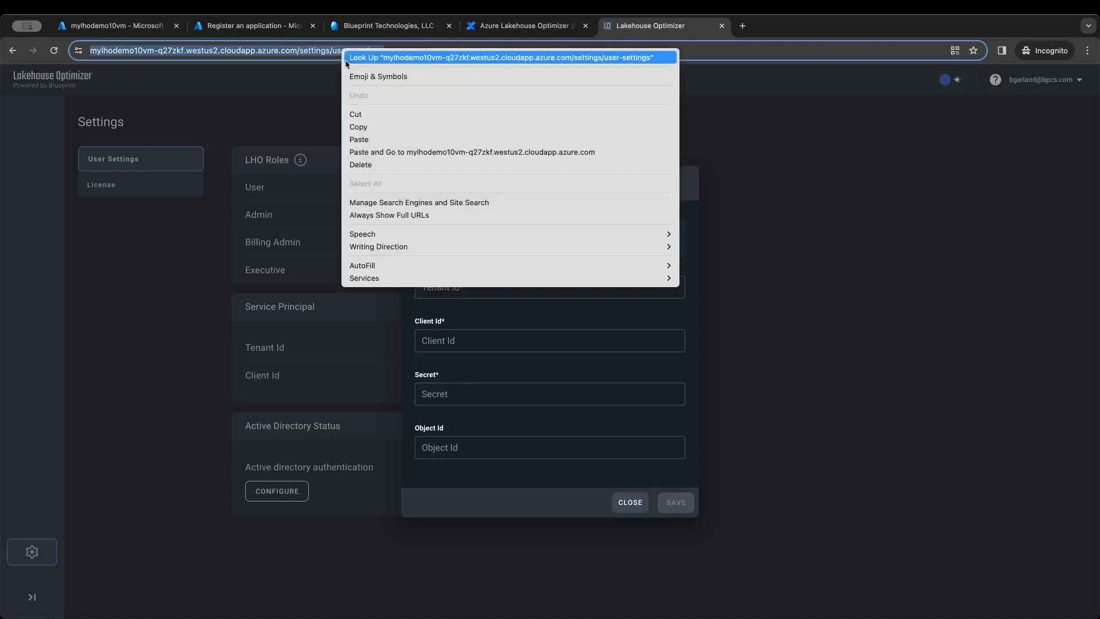
left_click(386, 128)
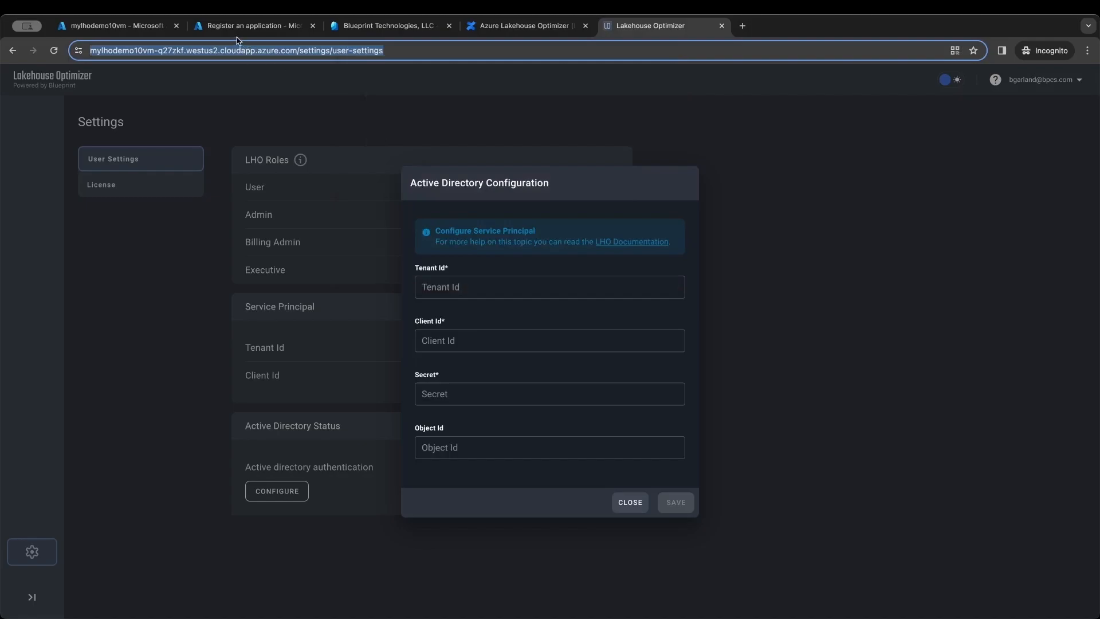
- Paste the optimizer URL as redirect URI, change its path to /login/oauth2/code/azure, and register
left_click(219, 33)
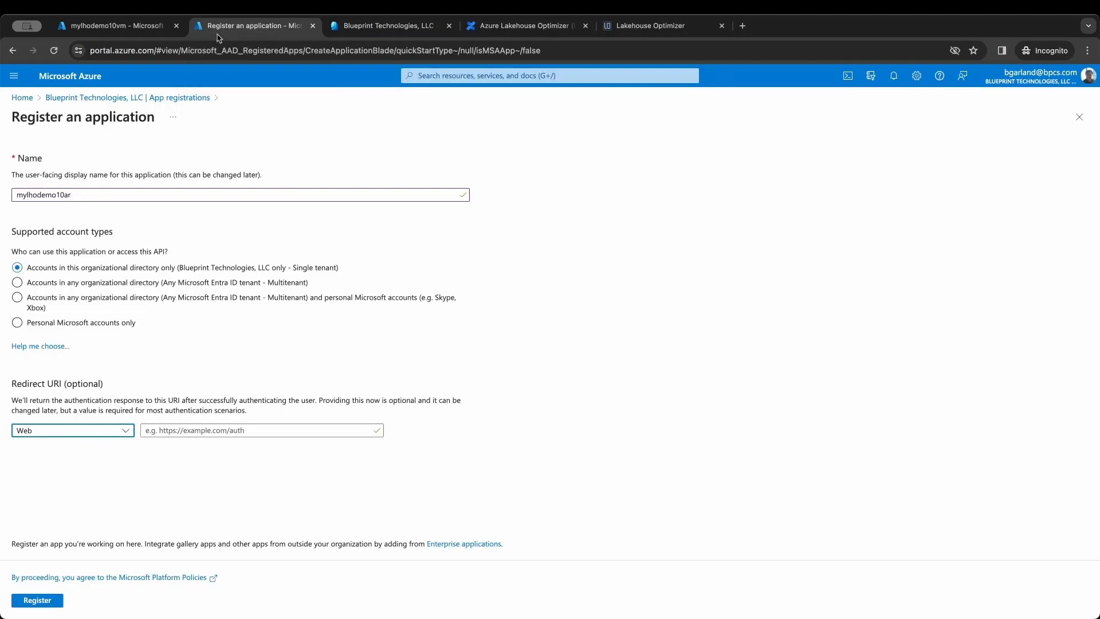
left_click(207, 431)
key("ctrl+v")
key("BackSpace")
key("BackSpace")
key("BackSpace")
key("BackSpace")
key("BackSpace")
key("BackSpace")
key("BackSpace")
key("BackSpace")
key("BackSpace")
key("BackSpace")
key("BackSpace")
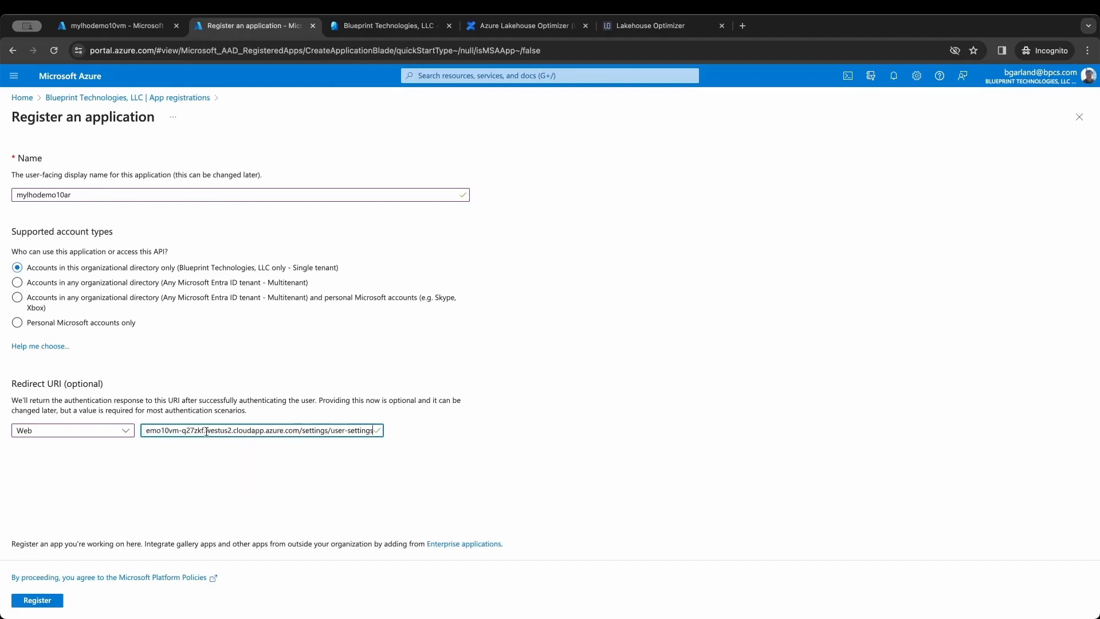
key("BackSpace")
key("BackSpace")
key("BackSpace")
key("BackSpace")
key("BackSpace")
key("BackSpace")
key("BackSpace")
key("BackSpace")
key("BackSpace")
key("BackSpace")
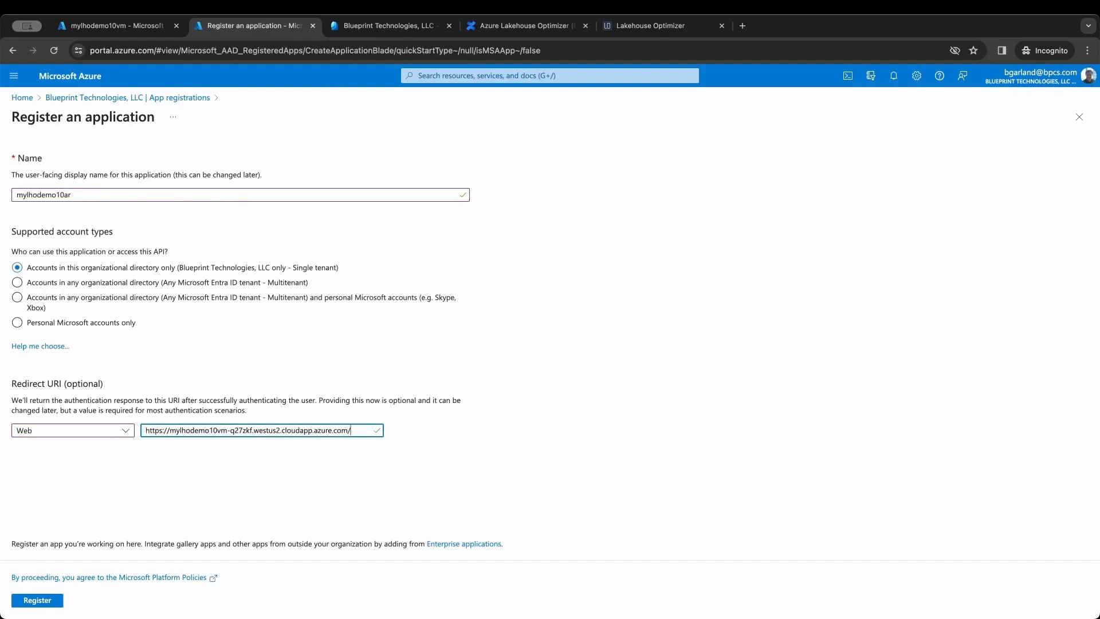
type("login")
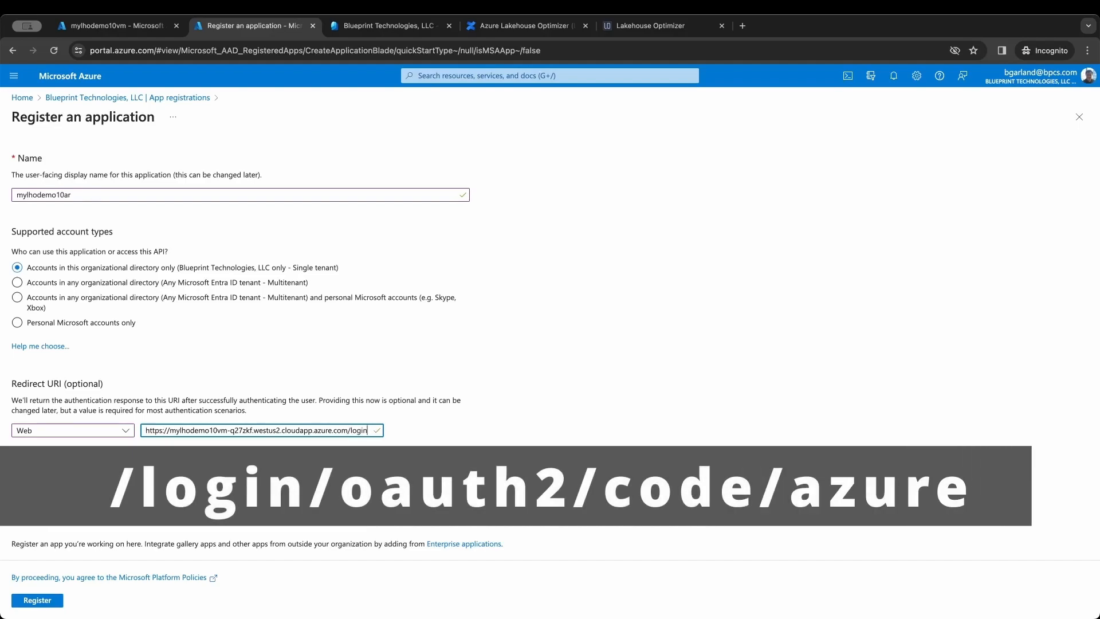
type("/oat")
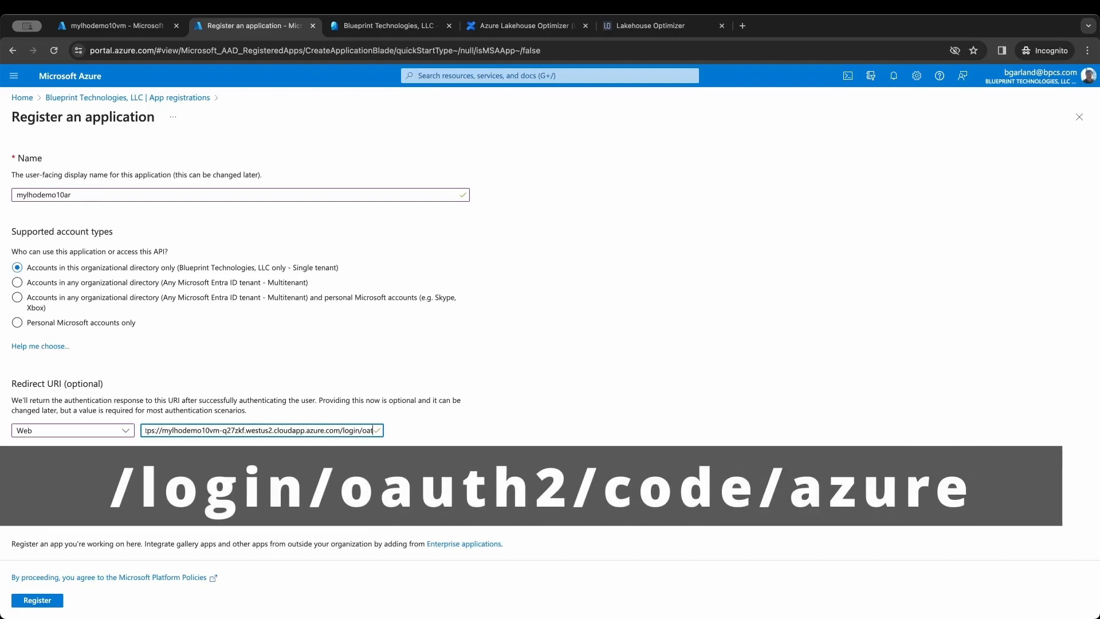
key("BackSpace")
type("uth")
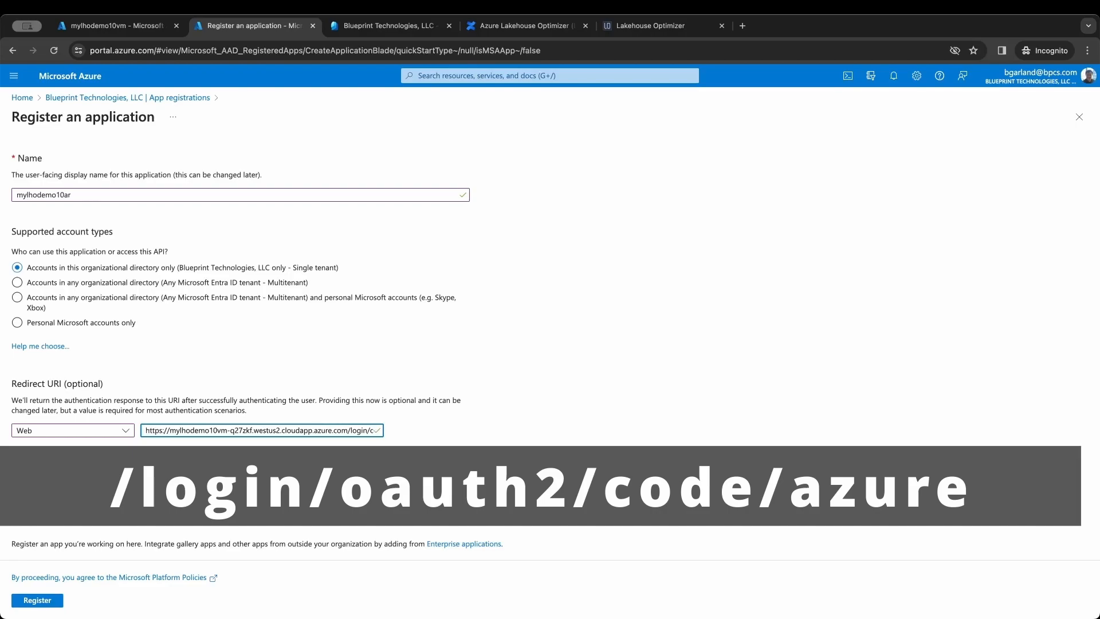
type("2")
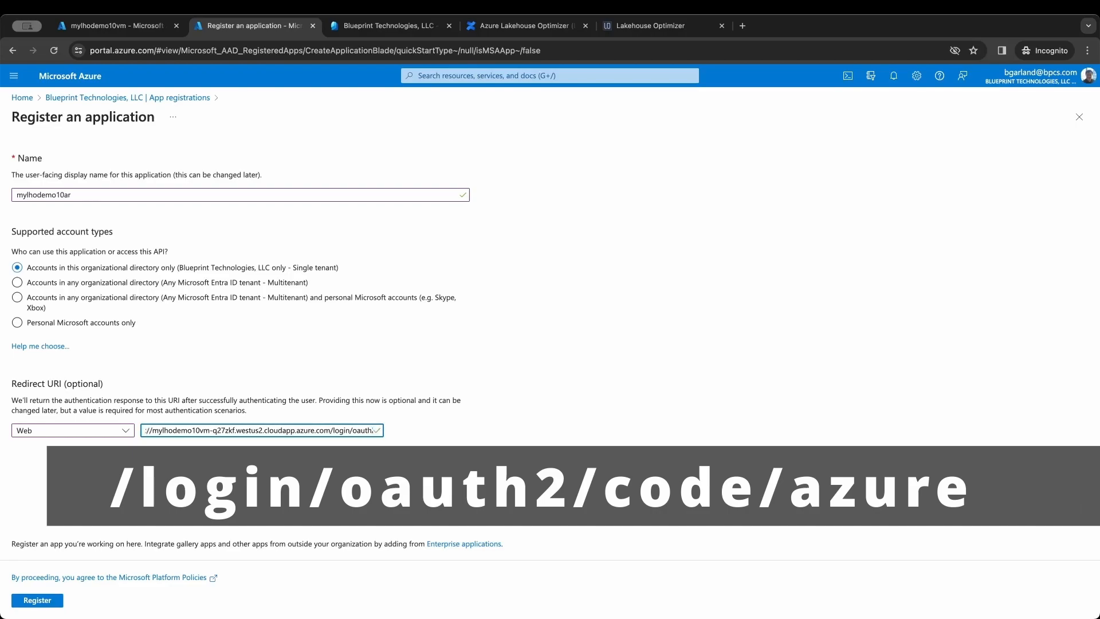
type("/code/a")
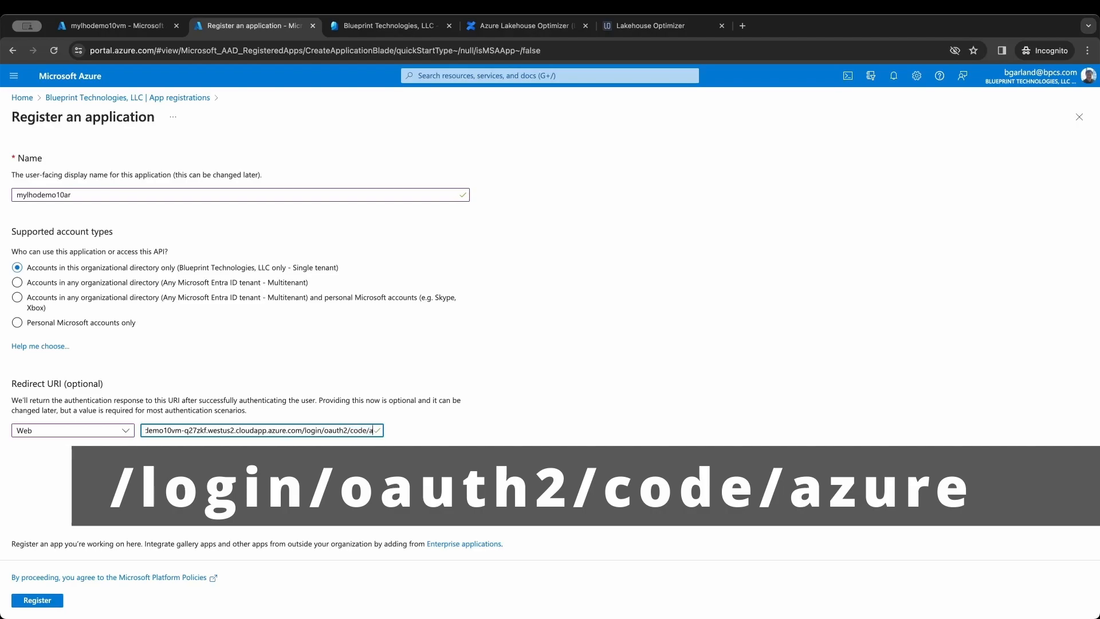
type("zu")
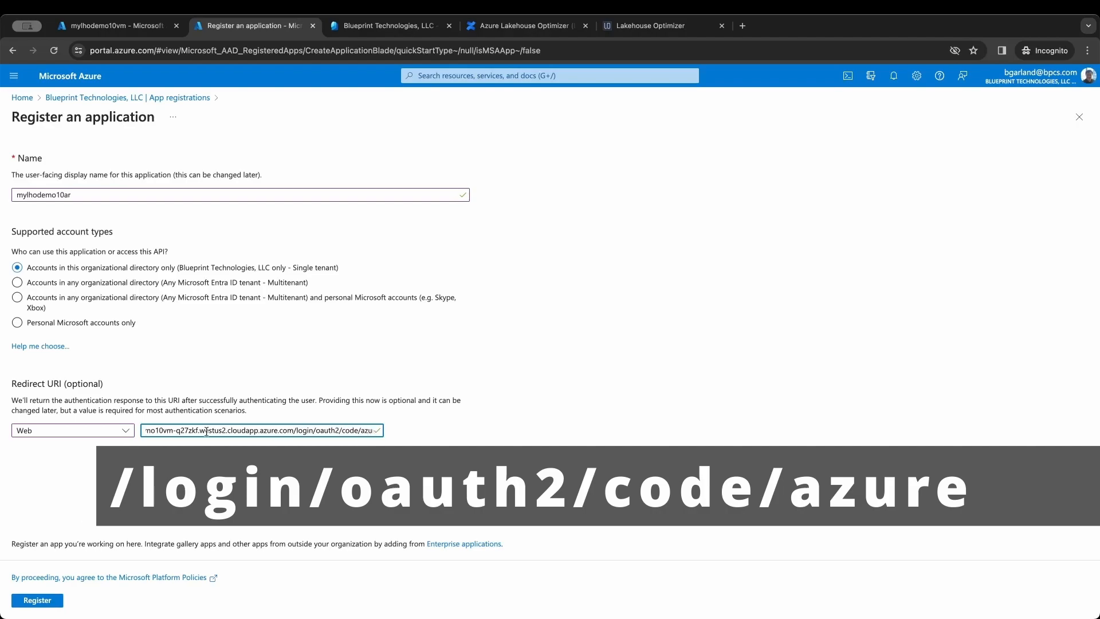
left_click_drag(272, 431, 380, 438)
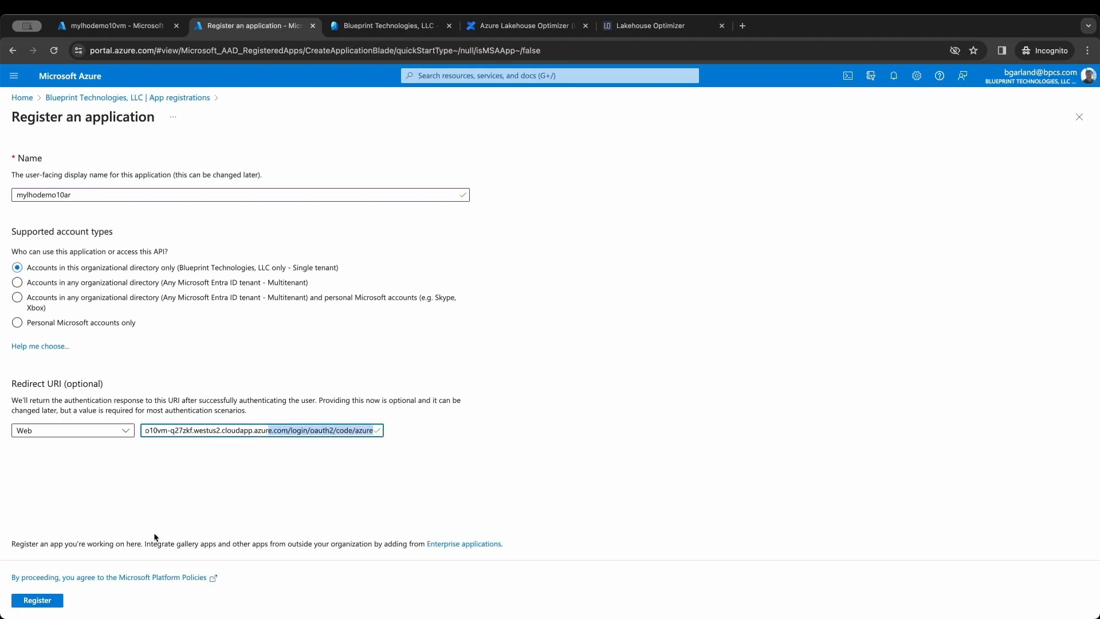
left_click(59, 601)
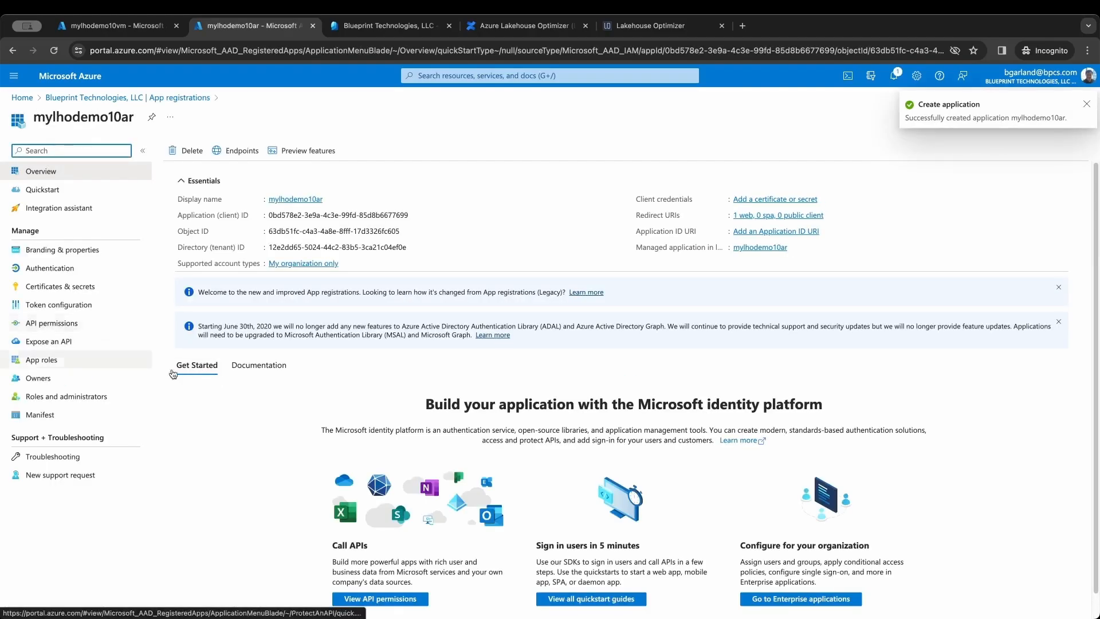
- Enable ID token issuance in mylhodemo10ar's Authentication settings and save
left_click(53, 270)
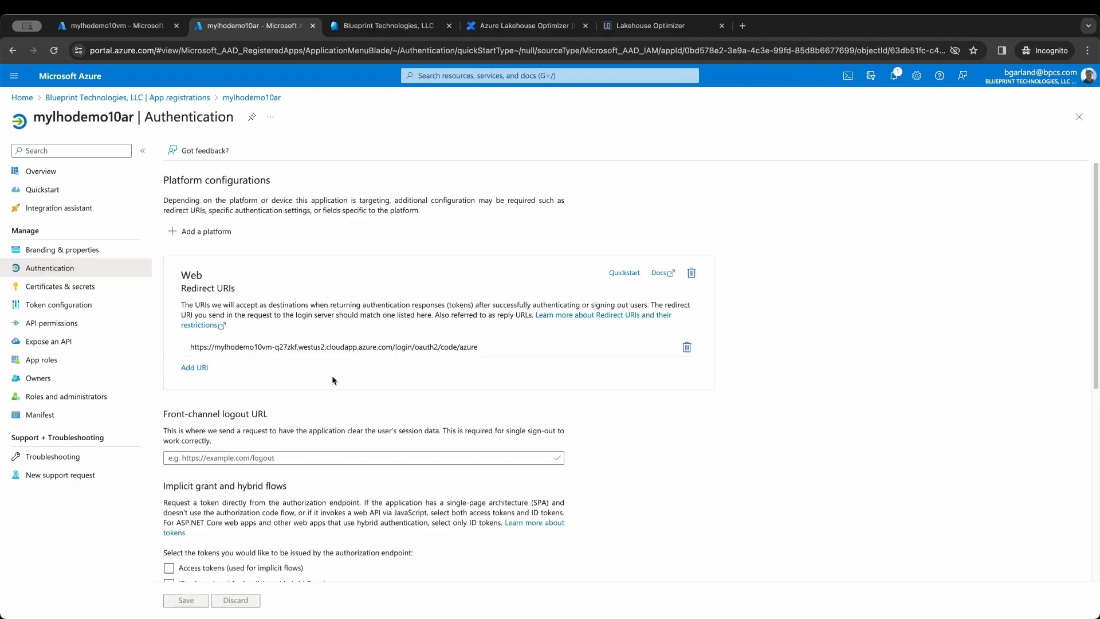
scroll(332, 376, "down", 6)
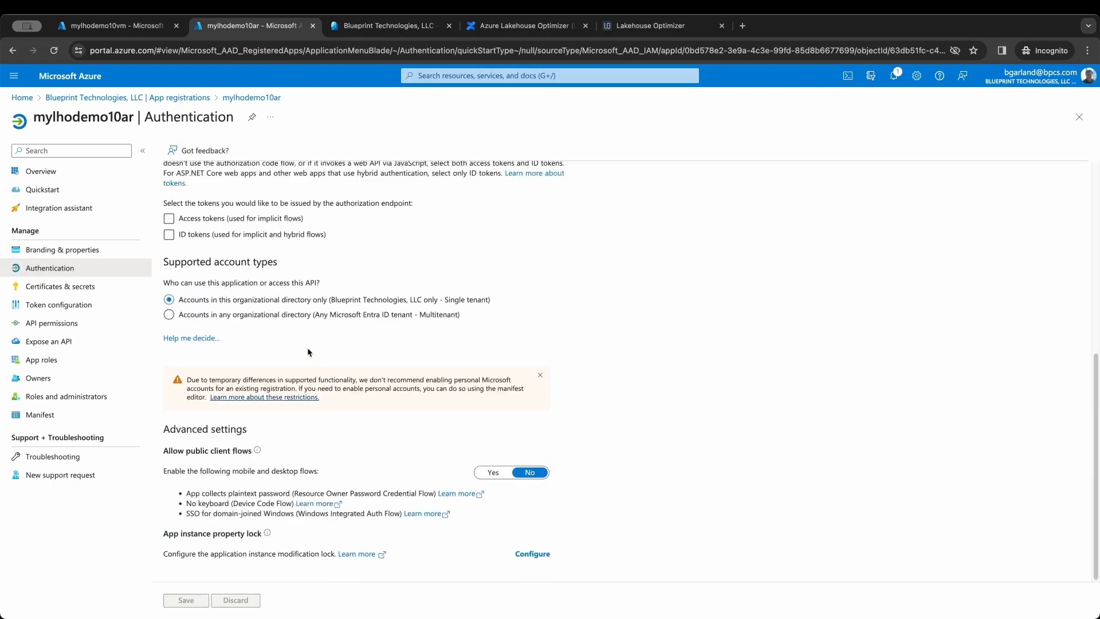
left_click(169, 235)
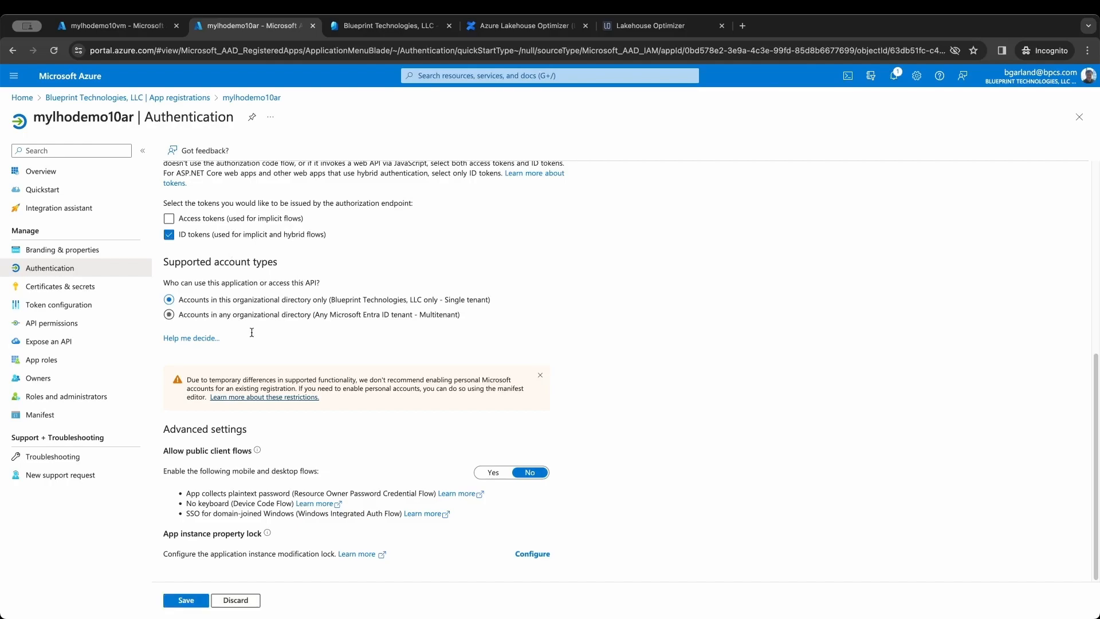
left_click(195, 601)
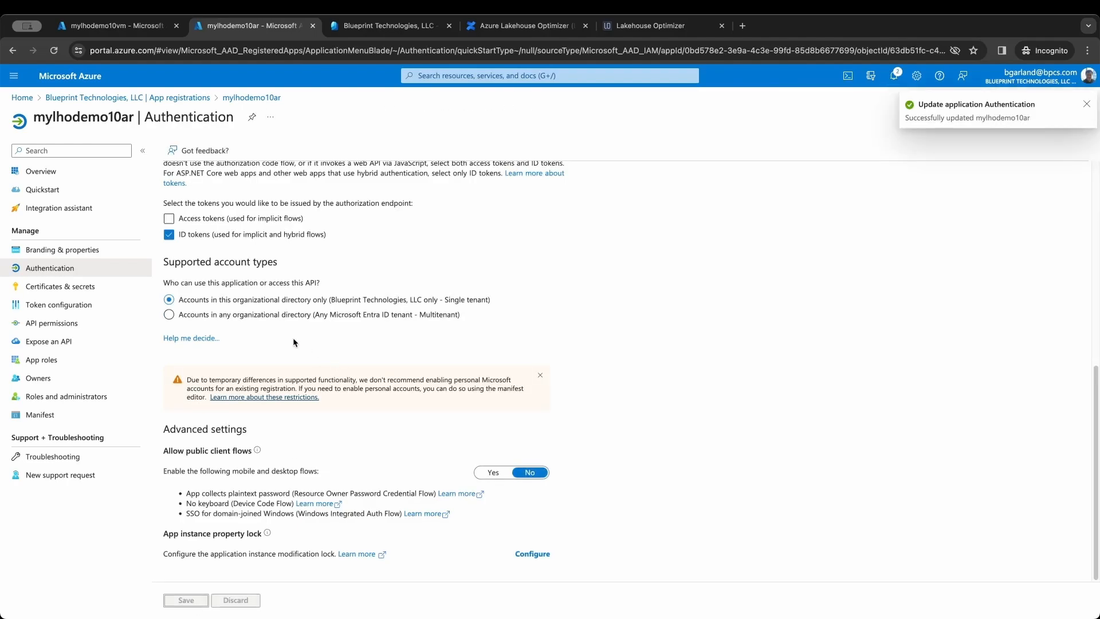
left_click(89, 292)
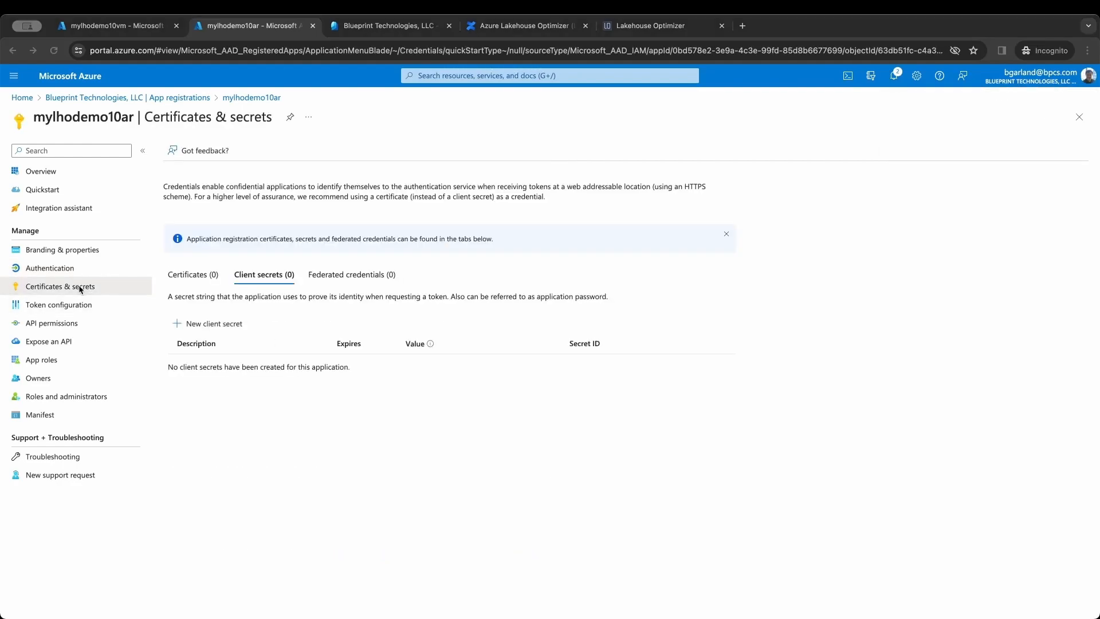
- Add client secret mylhodemo10 with the 180-day expiry and copy its value
left_click(221, 325)
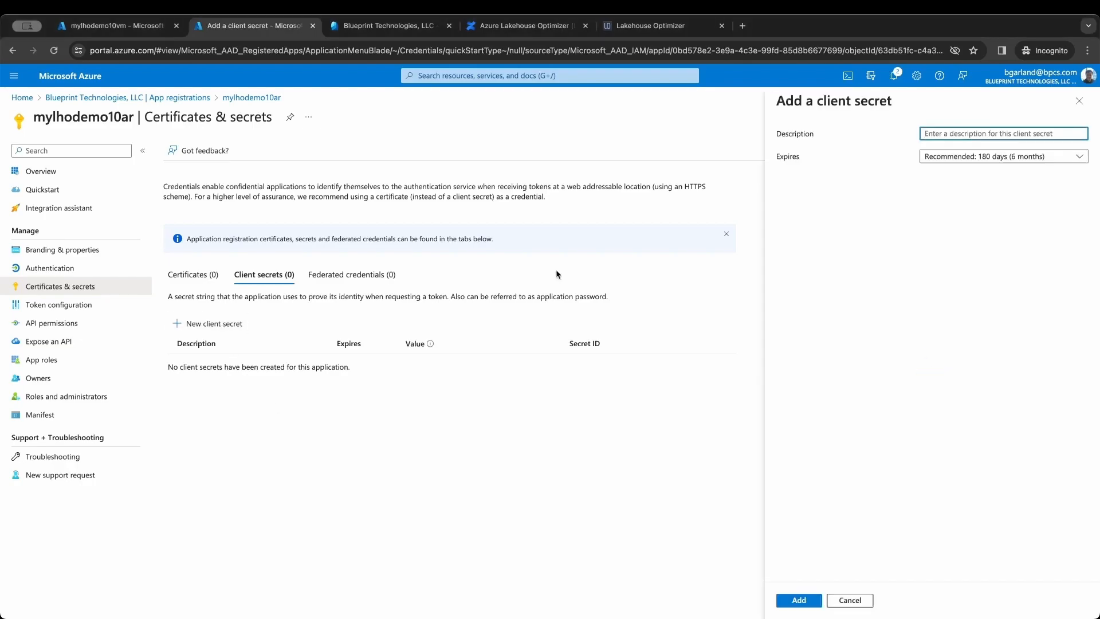
type("mylhodemo10")
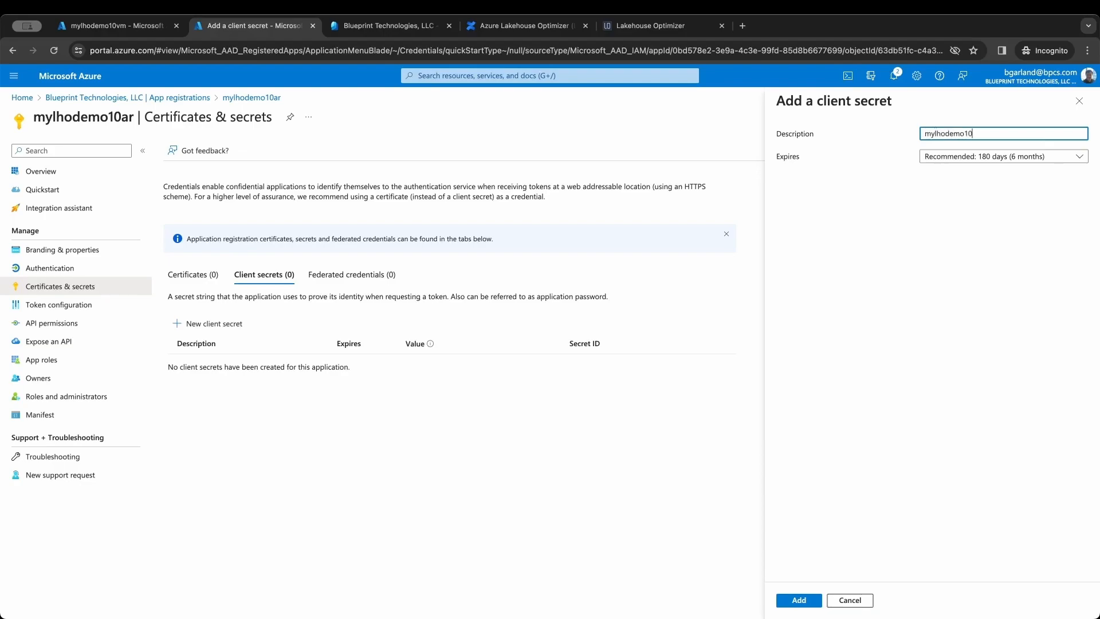
left_click(989, 160)
left_click(993, 173)
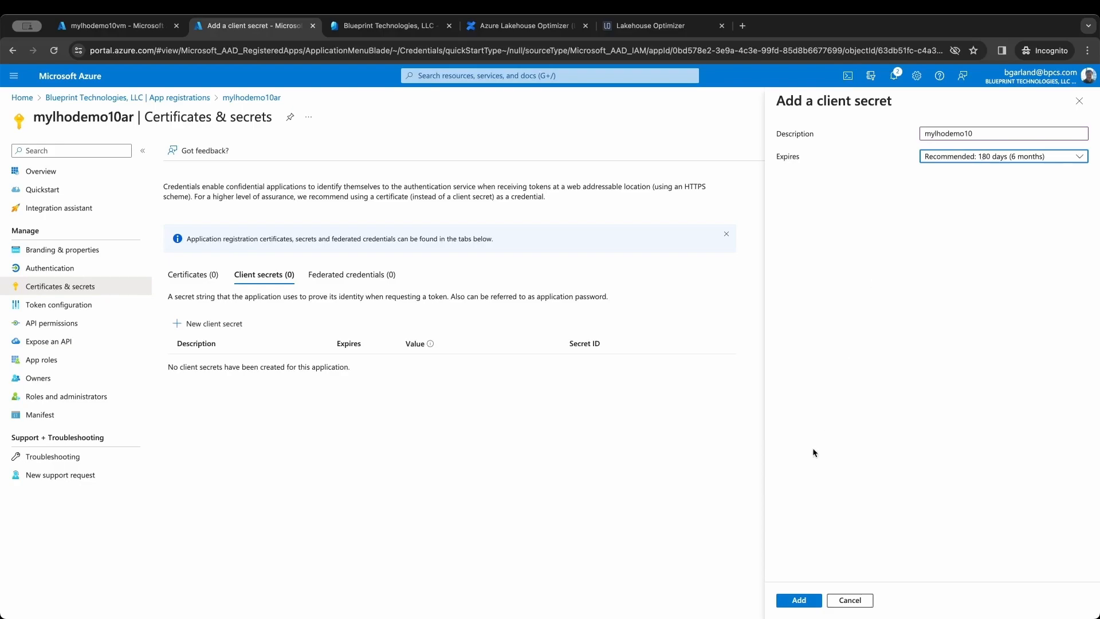
left_click(794, 596)
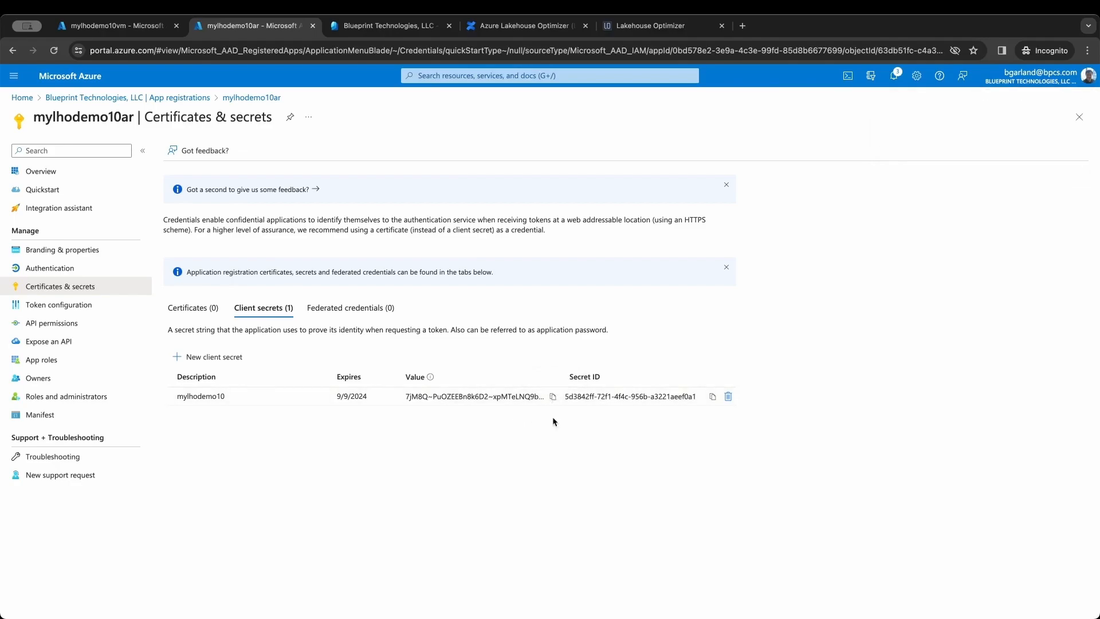
left_click(553, 397)
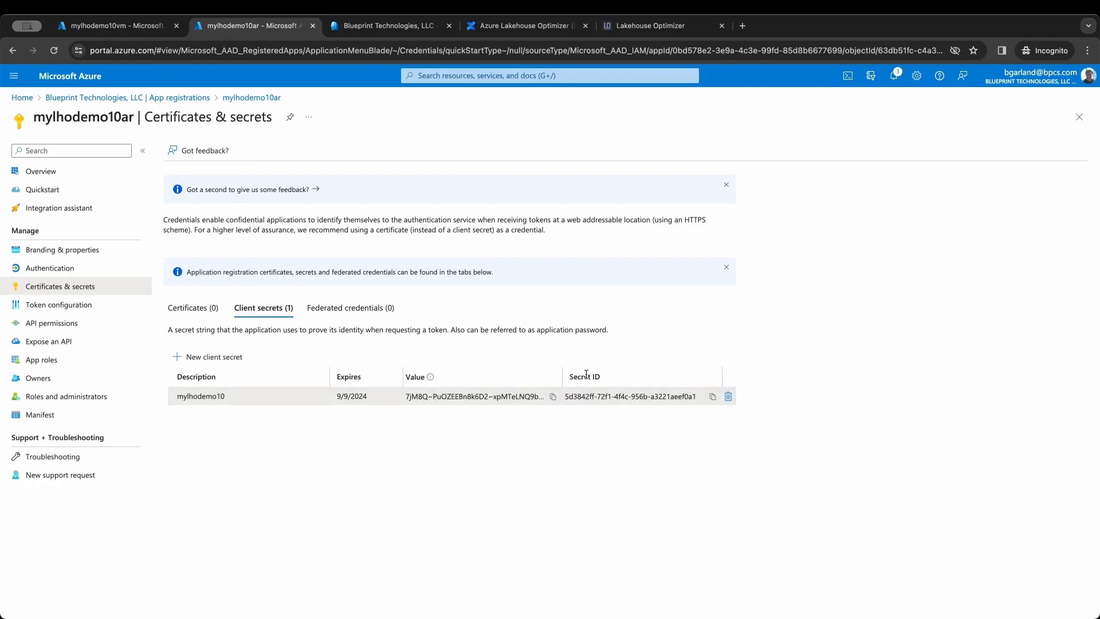
left_click(553, 396)
left_click(630, 25)
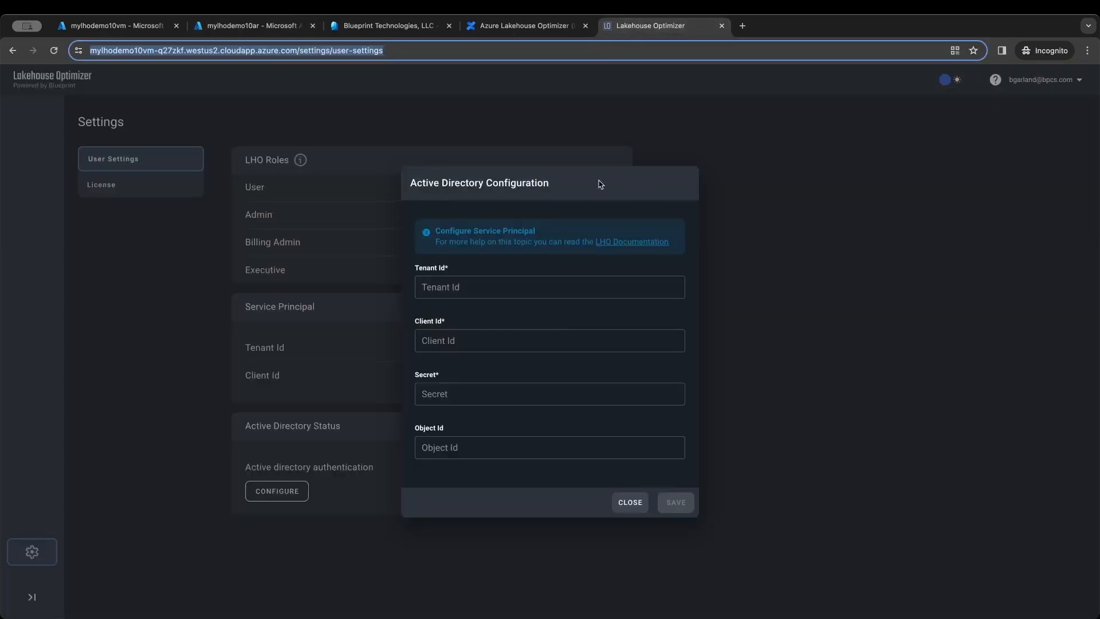
- Paste the secret into Secret and the Application (client) ID into Client Id
left_click(479, 396)
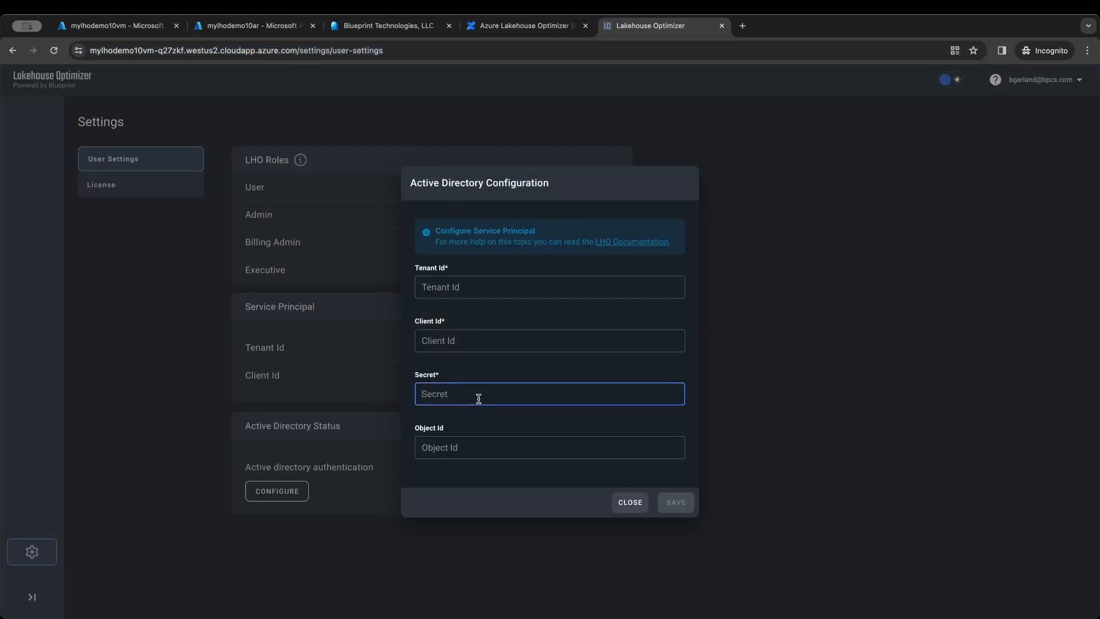
key("super+v")
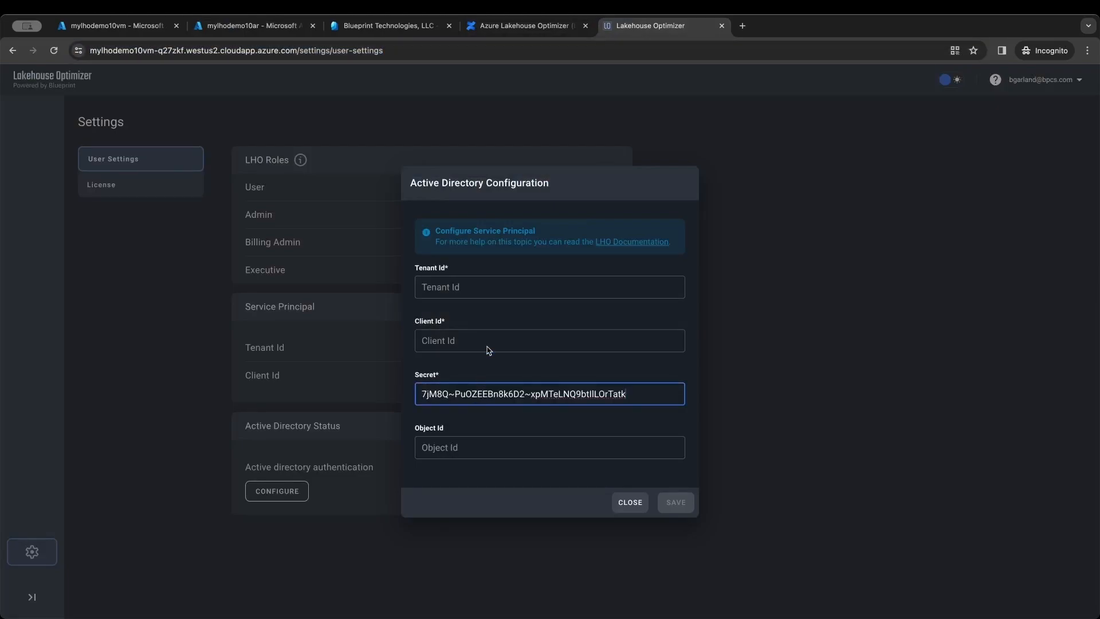
left_click(263, 27)
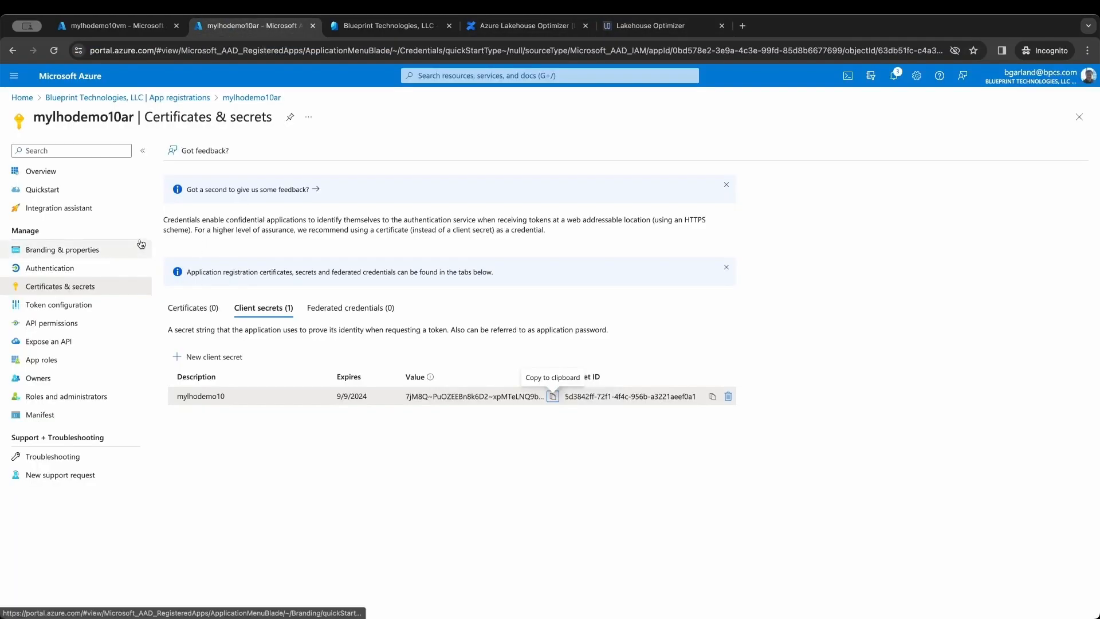
left_click(84, 173)
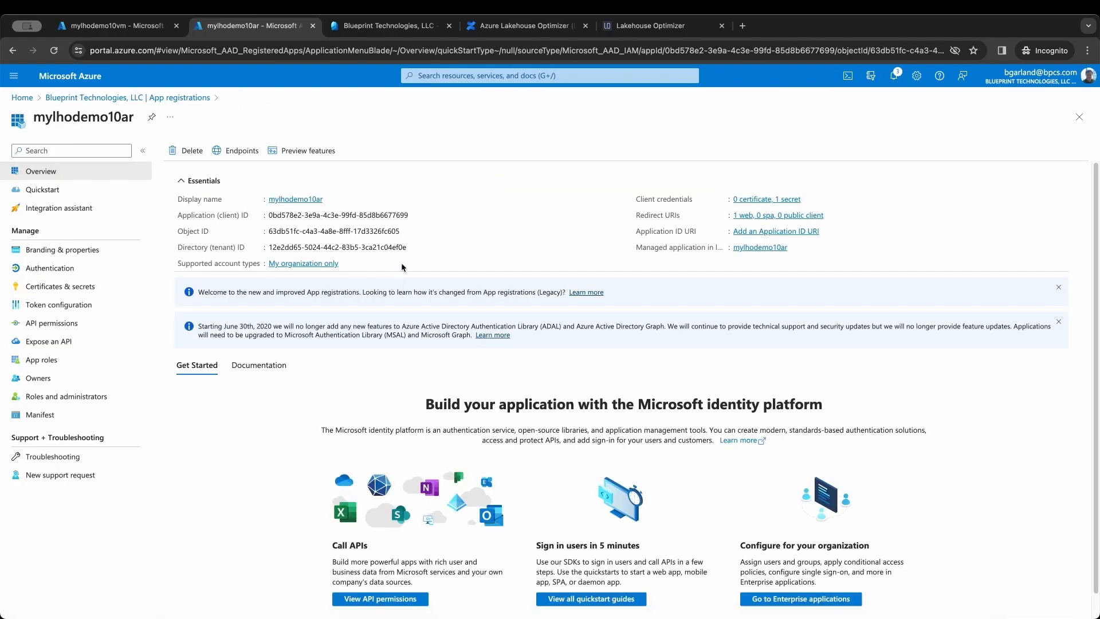
left_click(416, 217)
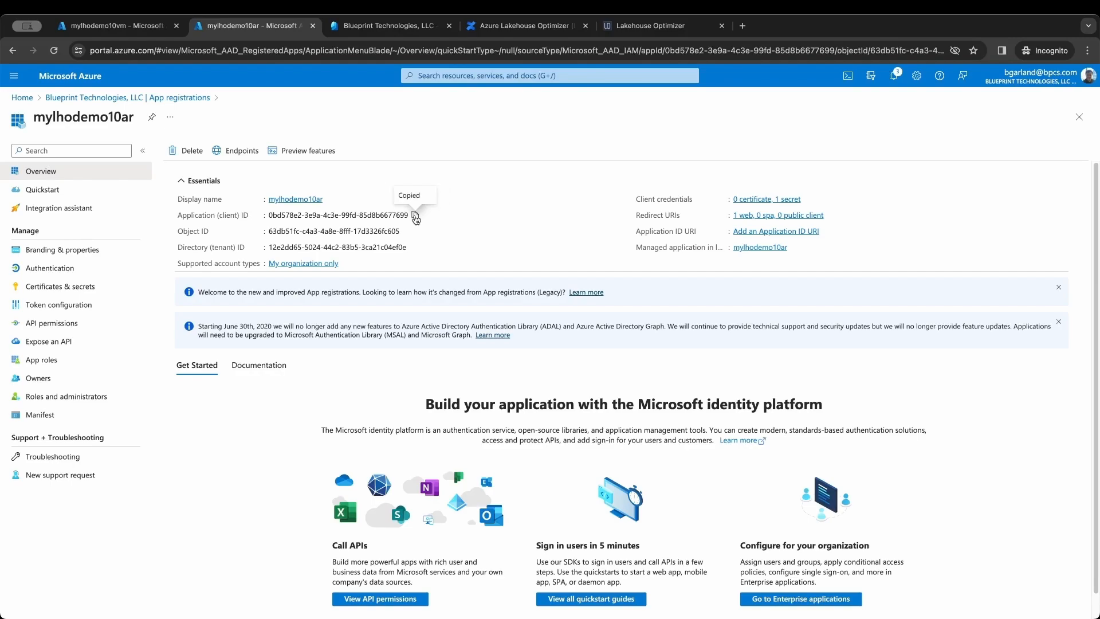
left_click(638, 30)
left_click(465, 340)
key("super+v")
- Copy the Directory (tenant) ID from Azure into Lakehouse Optimizer's Tenant Id field
left_click(231, 28)
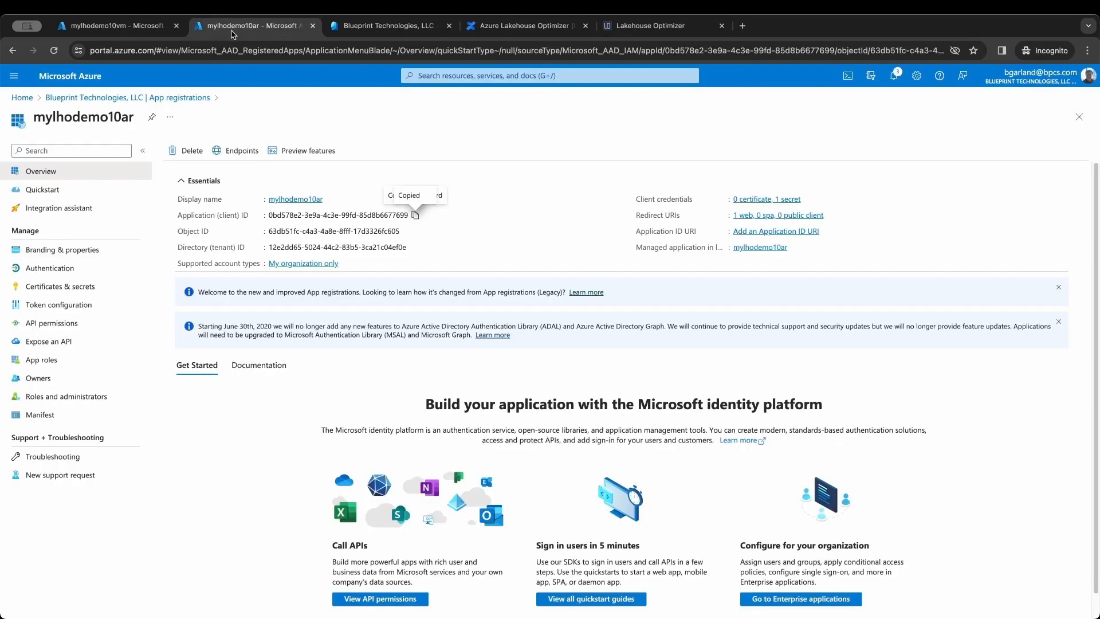
left_click(413, 247)
left_click(652, 27)
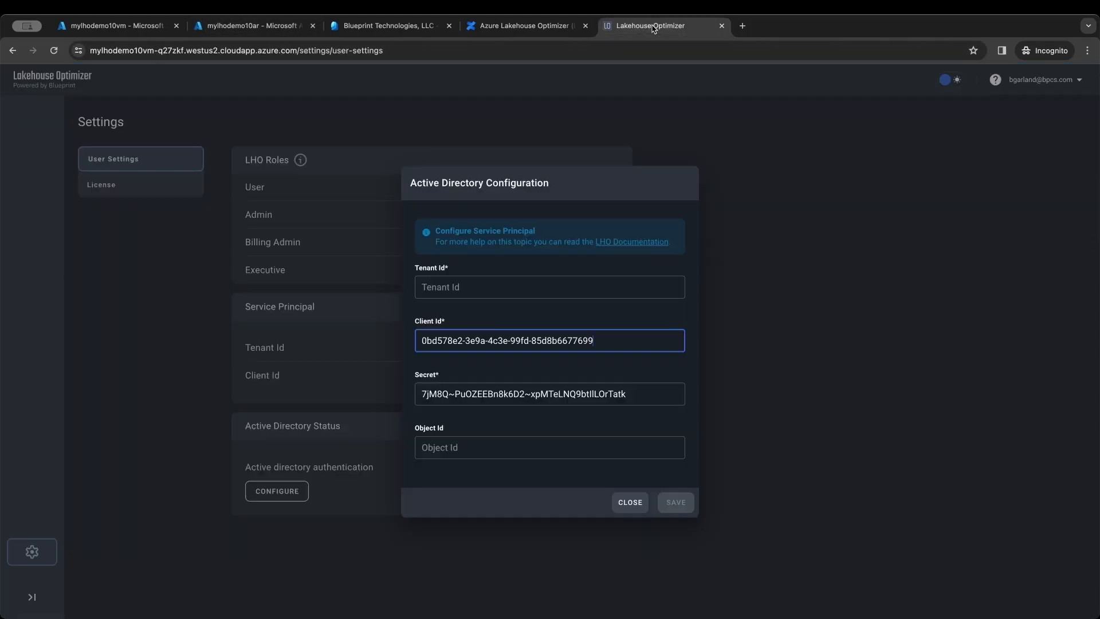
left_click(483, 286)
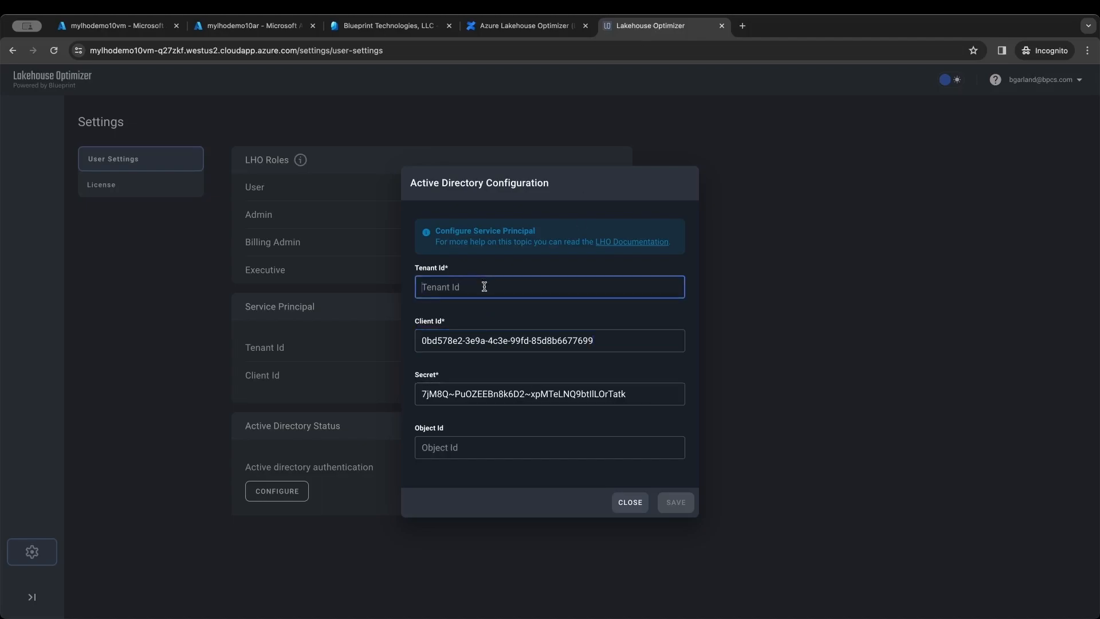
key("ctrl+v")
left_click(228, 29)
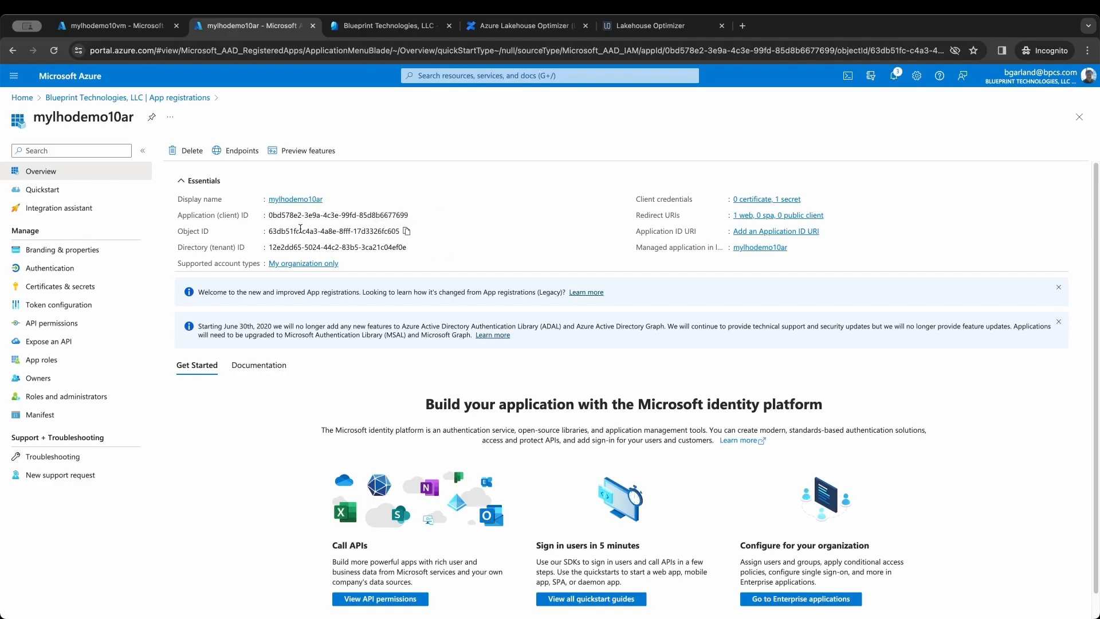
- Paste the enterprise application's Object ID into Object Id and save the Active Directory configuration
left_click(755, 248)
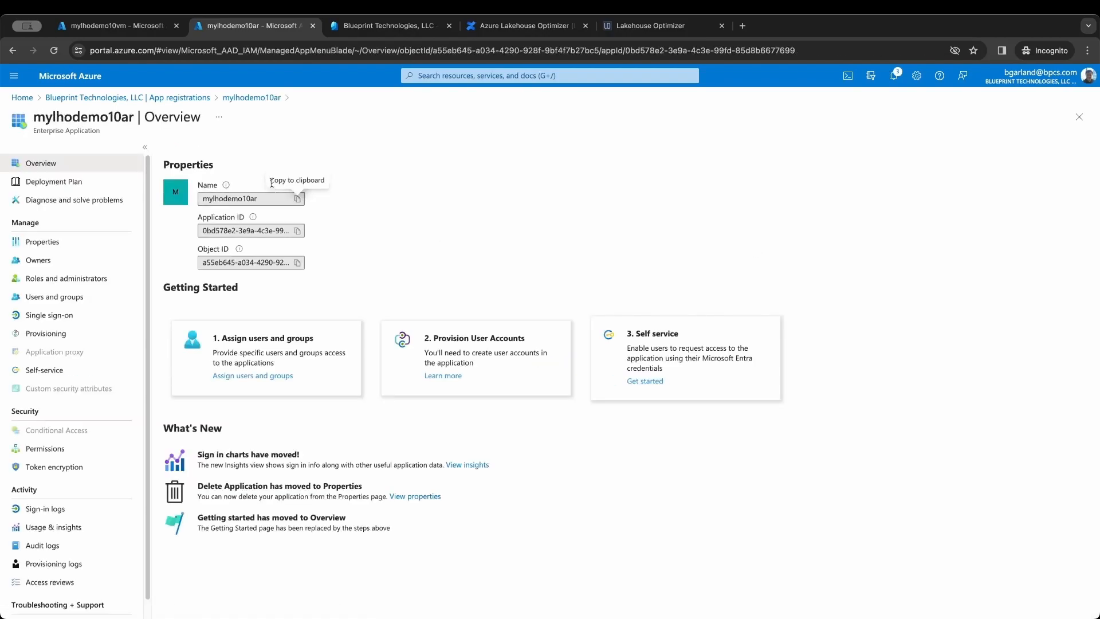
left_click(298, 264)
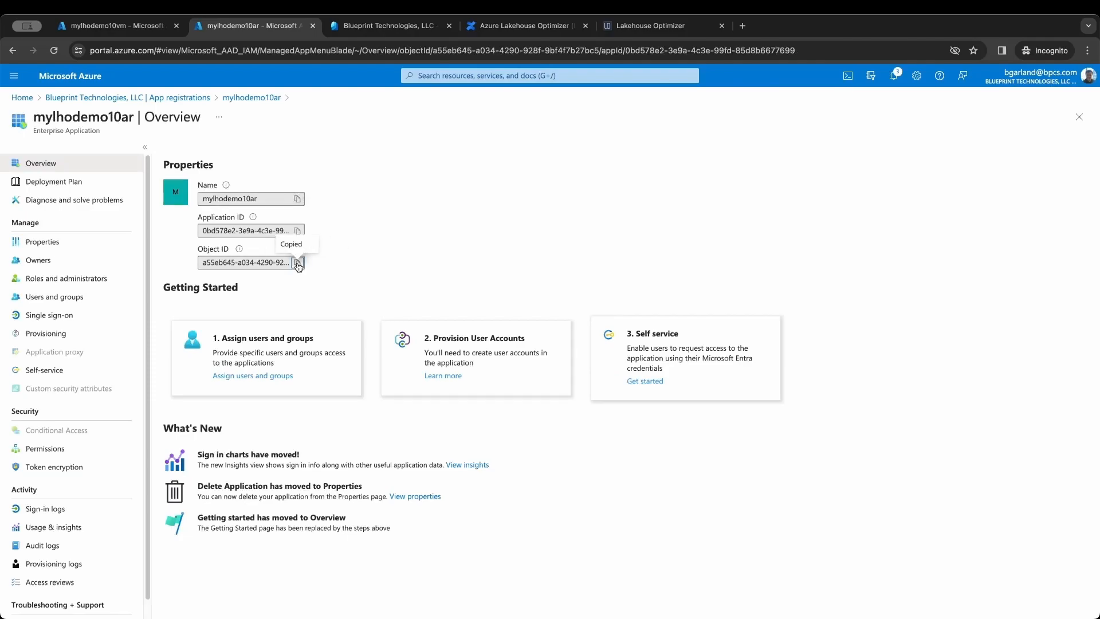
left_click(650, 28)
left_click(539, 446)
key("super+v")
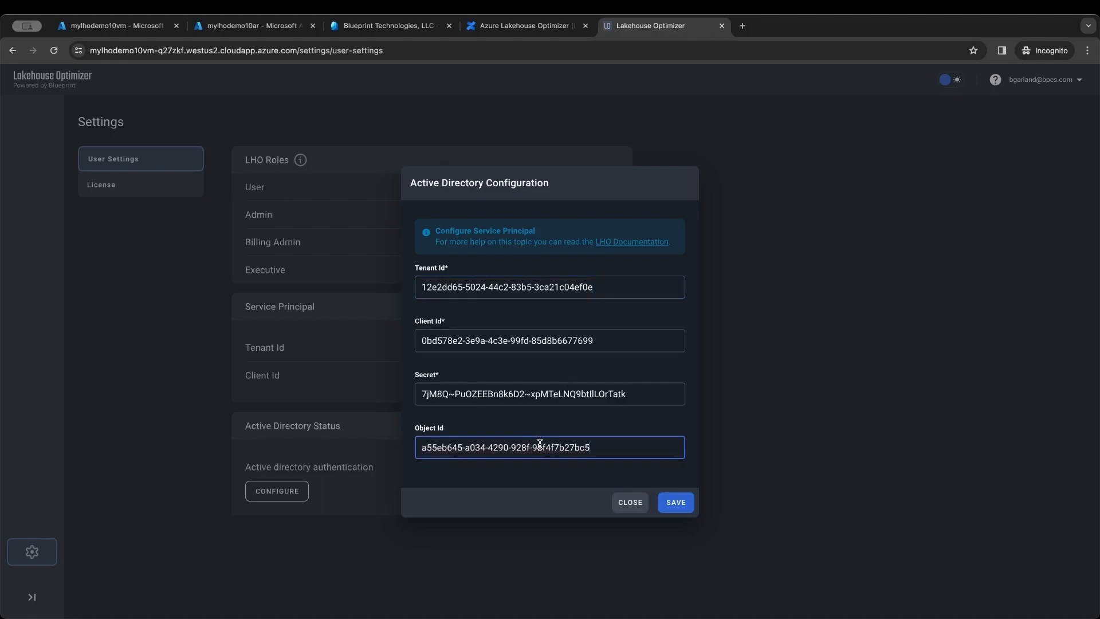
left_click(676, 503)
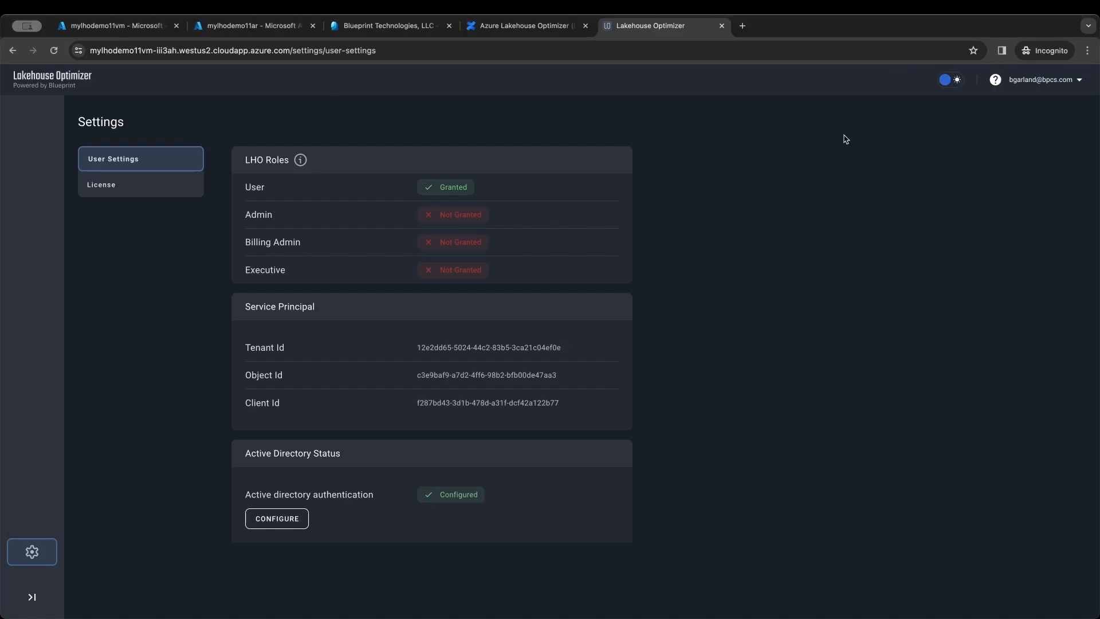
- Sign out and log back in with Azure Active Directory, accepting the requested permissions
left_click(1039, 81)
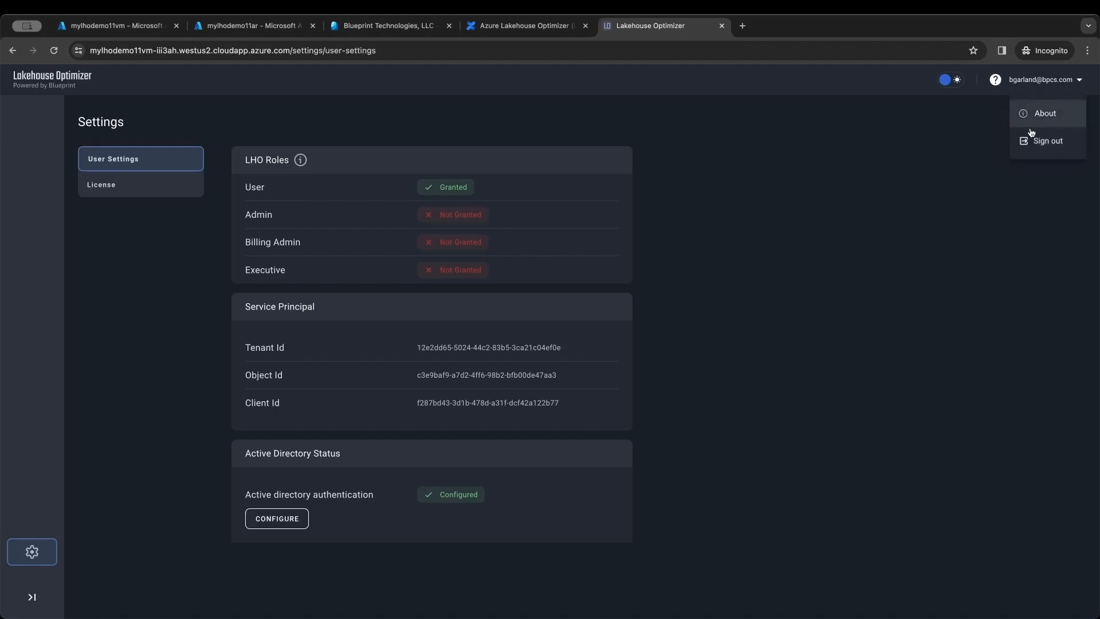
left_click(1034, 141)
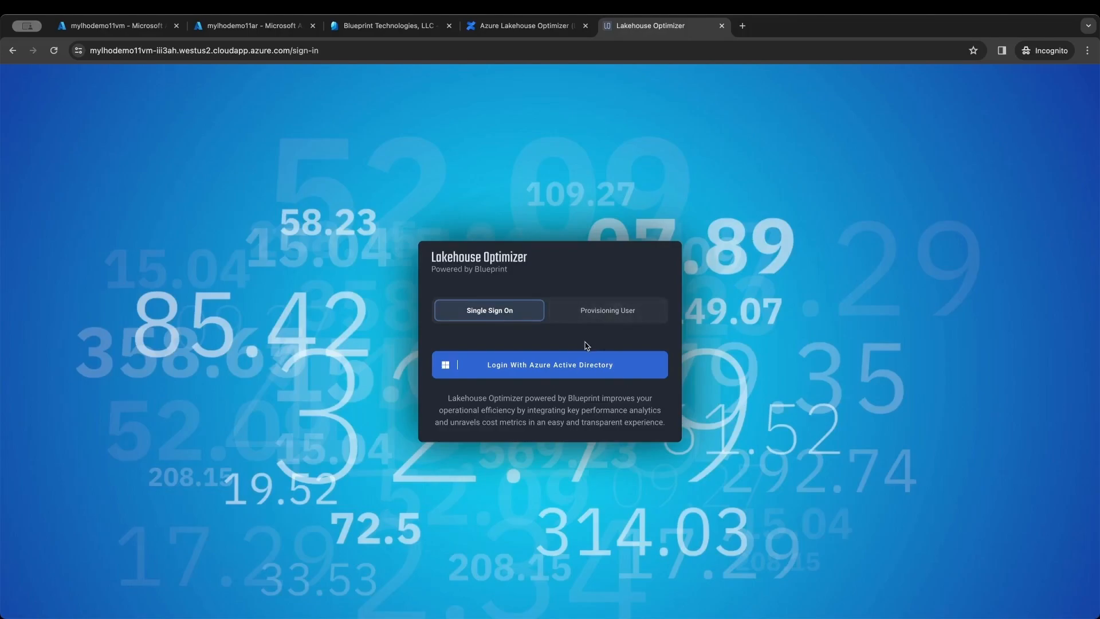
left_click(583, 374)
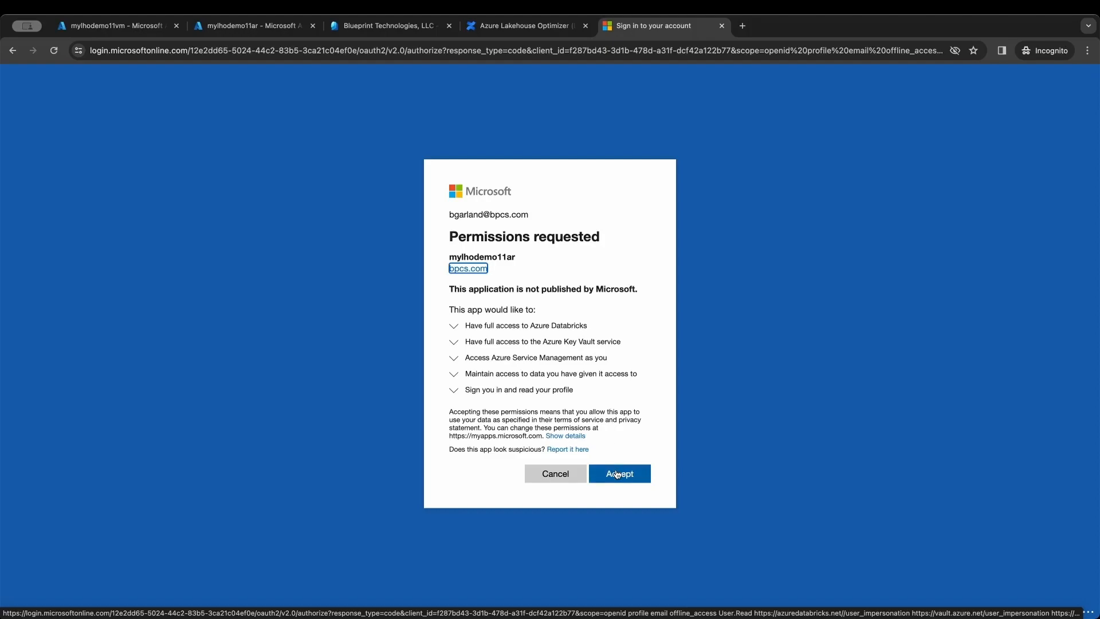
left_click(617, 474)
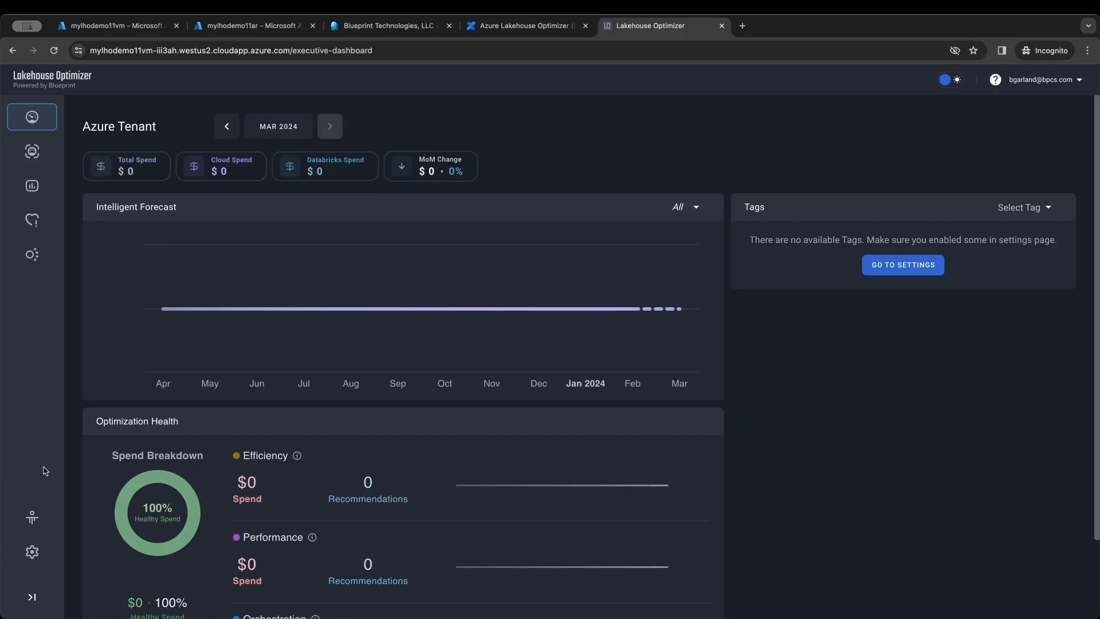
left_click(32, 551)
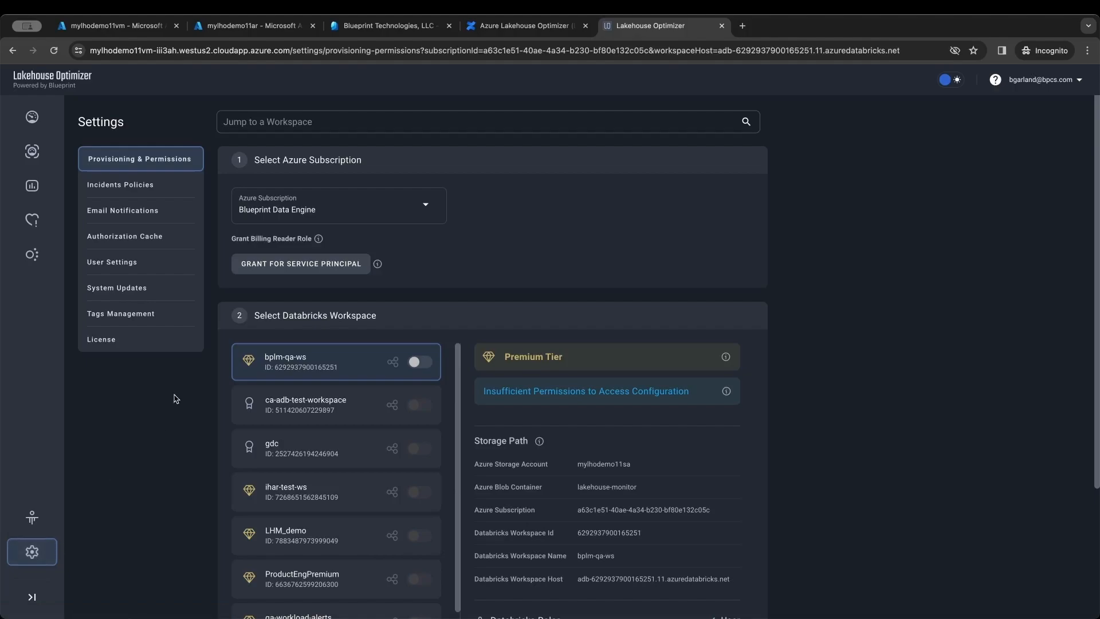
- Switch the Basic auth authentication toggle to Off in User Settings
left_click(144, 268)
scroll(366, 458, "down", 1)
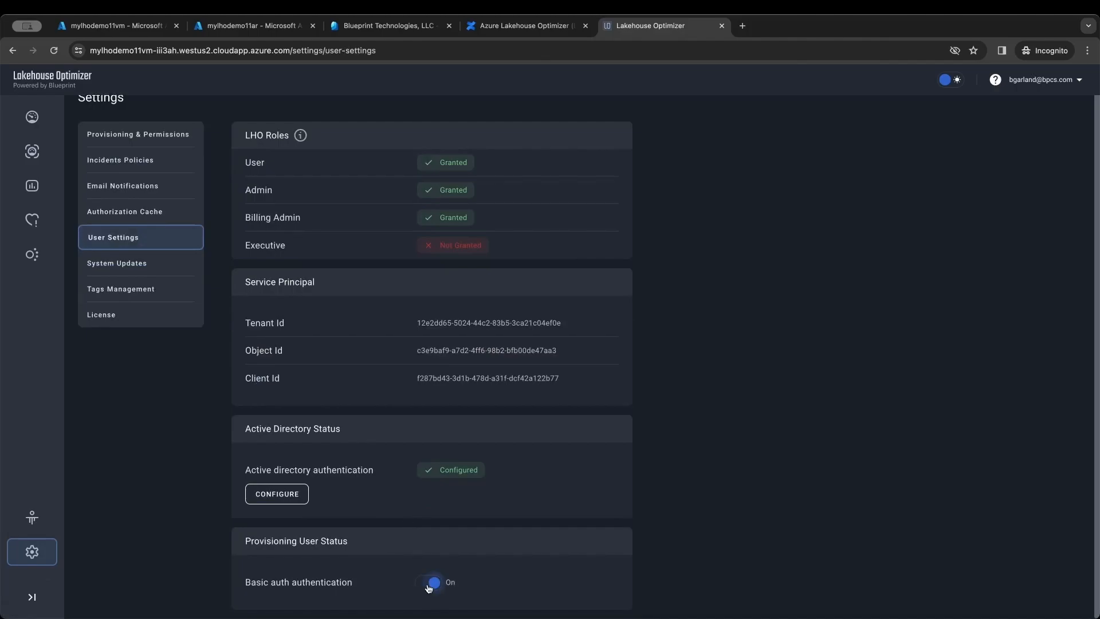
left_click(429, 585)
- Go to Provisioning & Permissions with Blueprint Data Engine kept as the Azure subscription
left_click(179, 137)
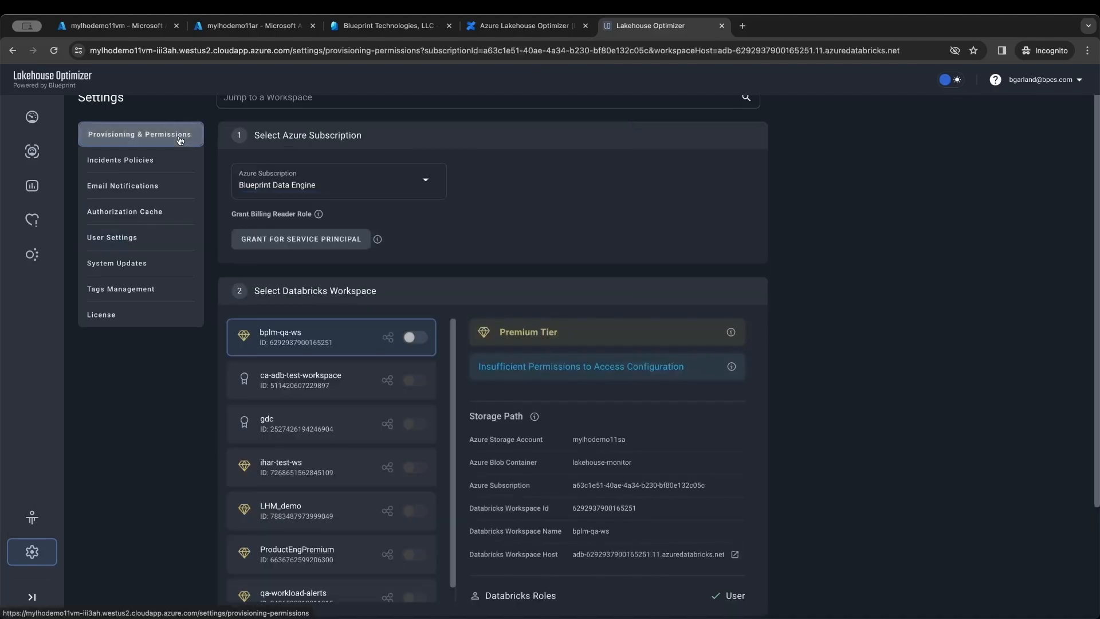
left_click(426, 183)
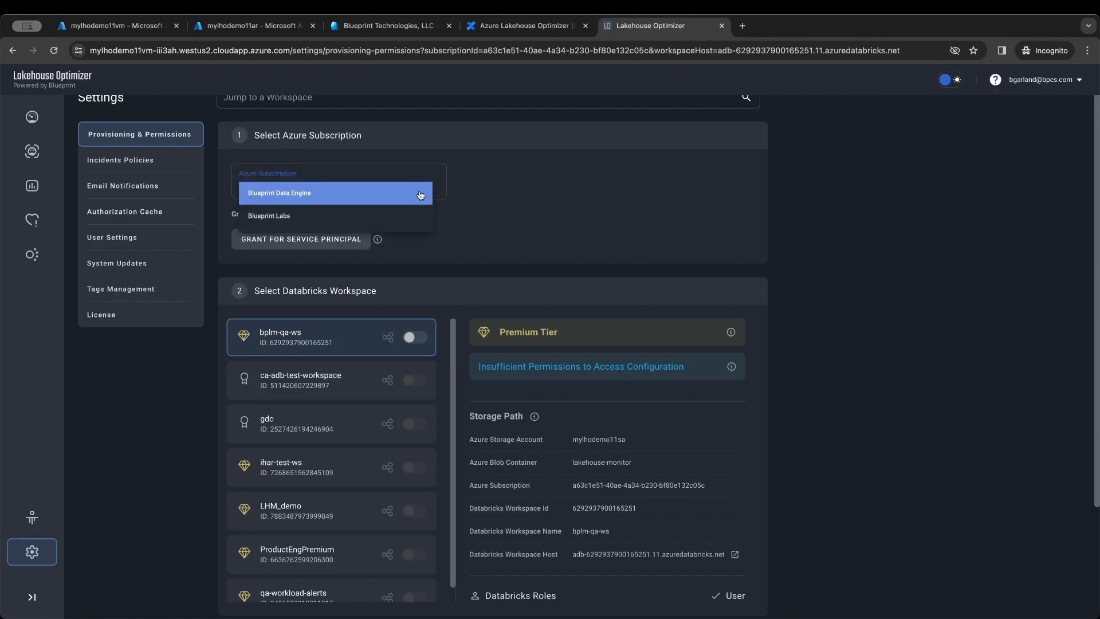
left_click(482, 182)
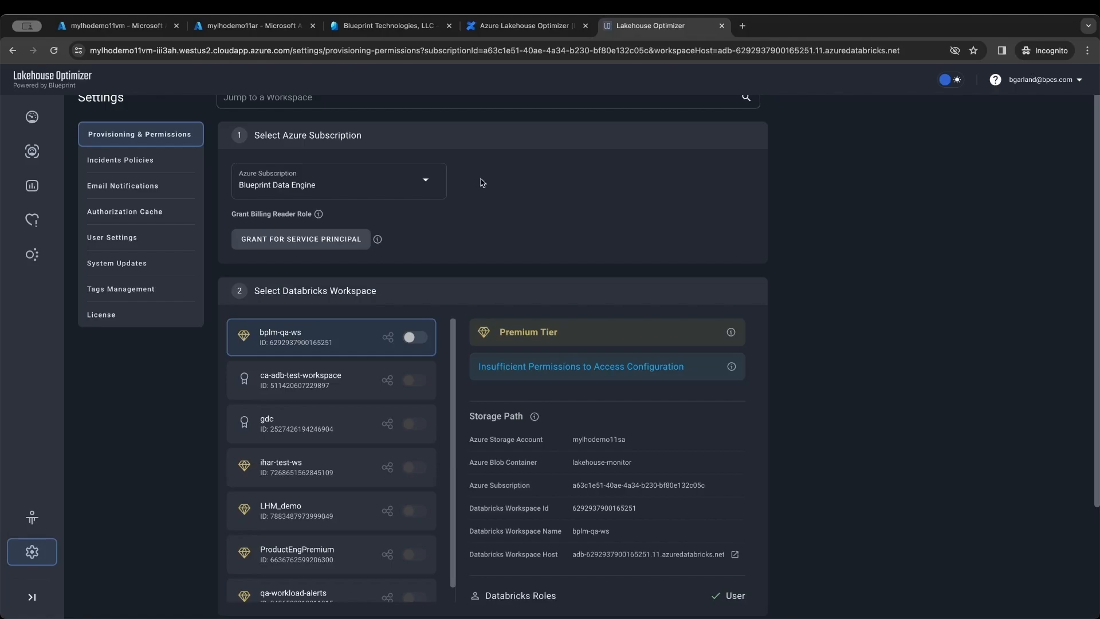
- Review bplm-qa-ws's Insufficient Permissions to Access Configuration message and its permissions info
scroll(482, 182, "up", 1)
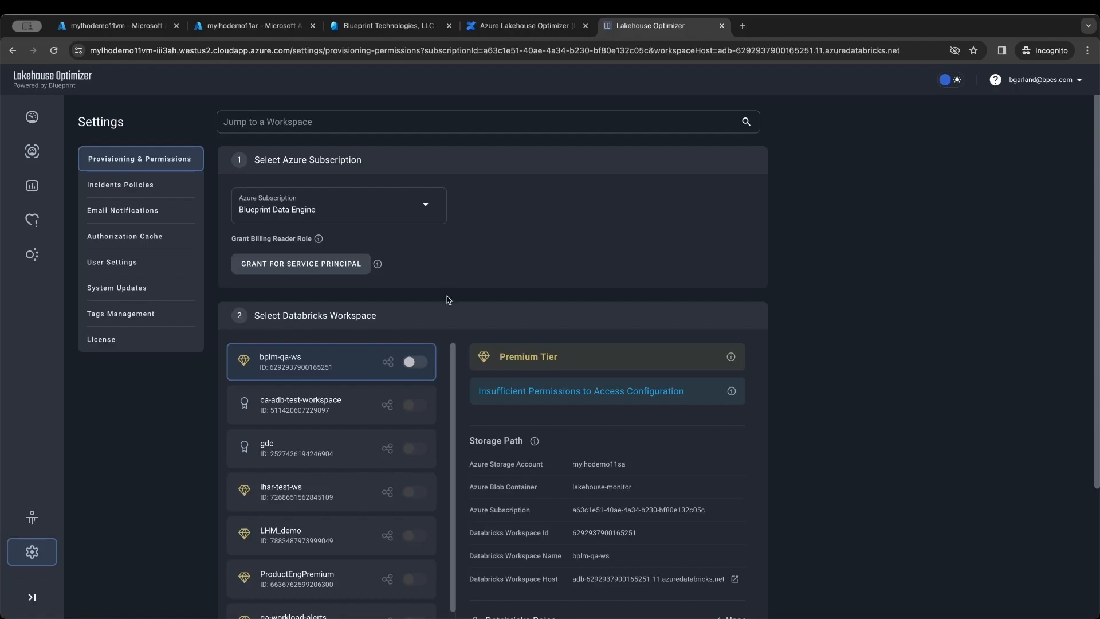
left_click_drag(477, 394, 596, 404)
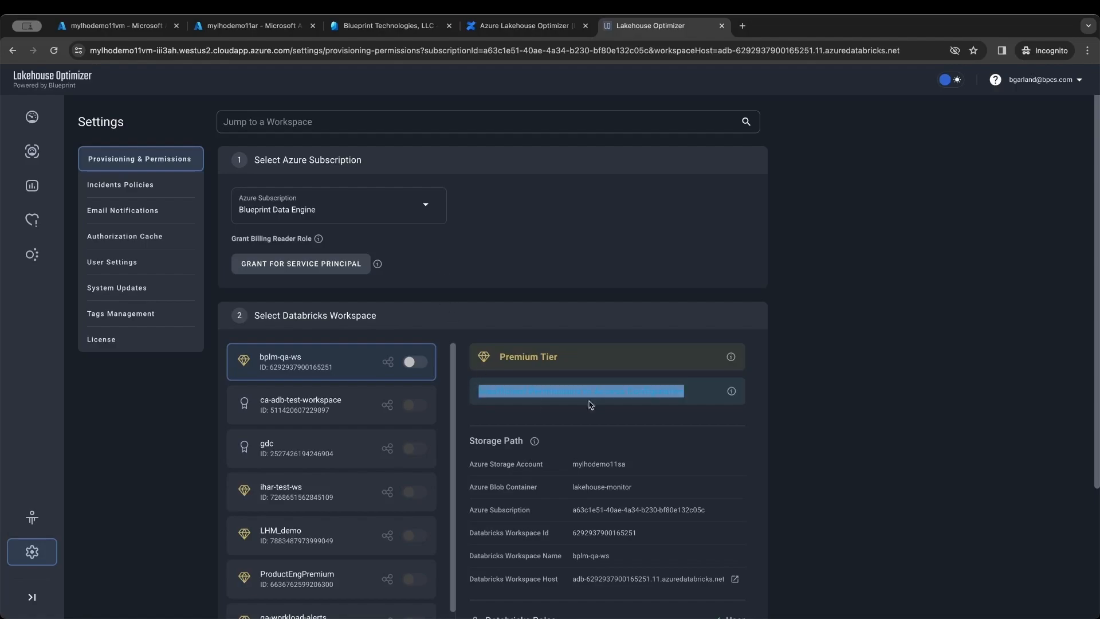
left_click(646, 419)
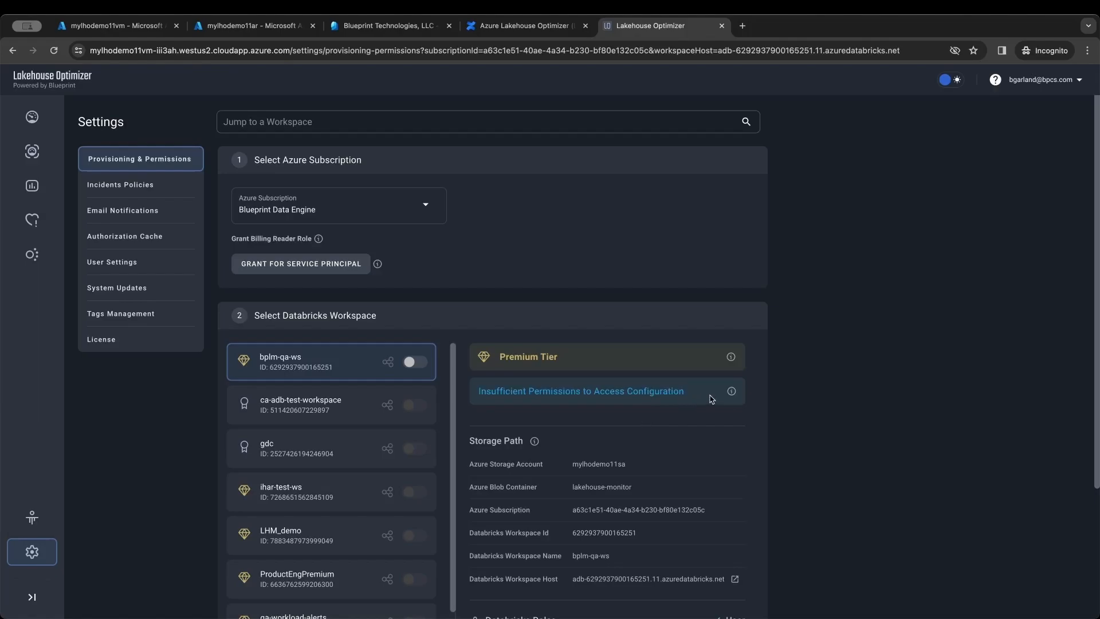
mouse_move(733, 392)
- Select the ihar-test-ws workspace and review its Incomplete Configuration message
left_click(323, 492)
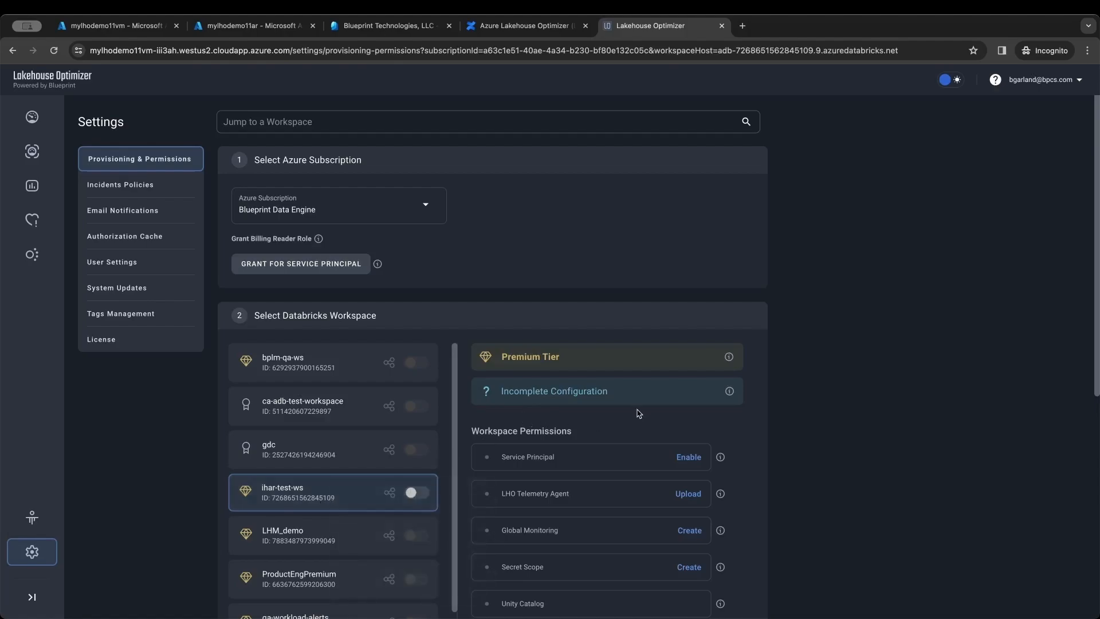
left_click_drag(611, 393, 502, 396)
left_click(542, 412)
scroll(785, 429, "down", 2)
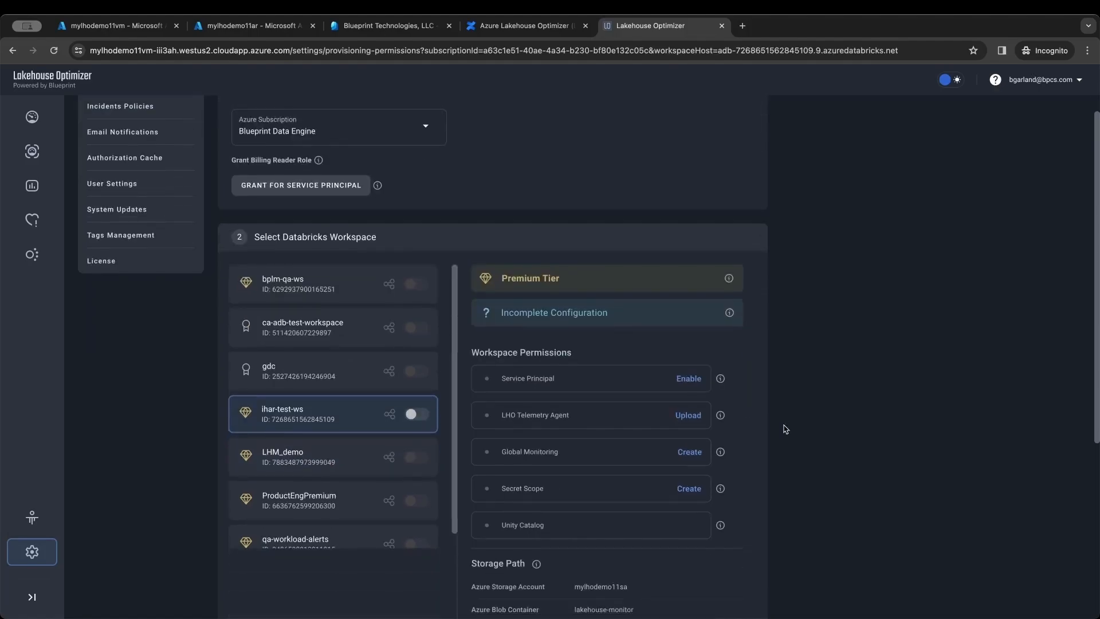
- Add the service principal, upload the LHO Telemetry Agent, and enable Global Monitoring for ihar-test-ws
left_click(689, 379)
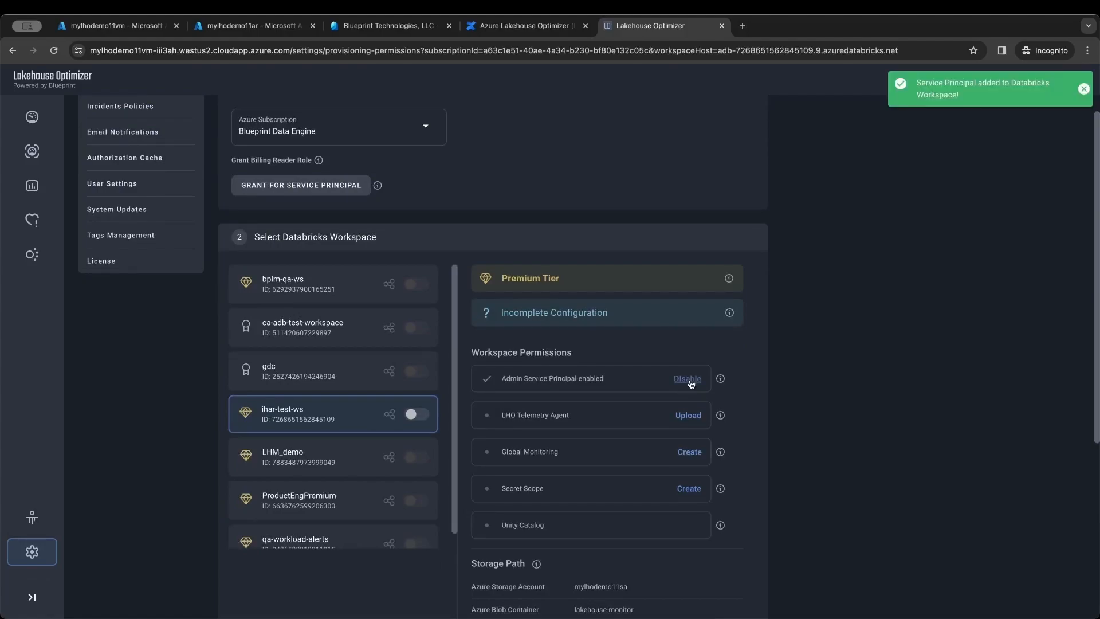
left_click(692, 418)
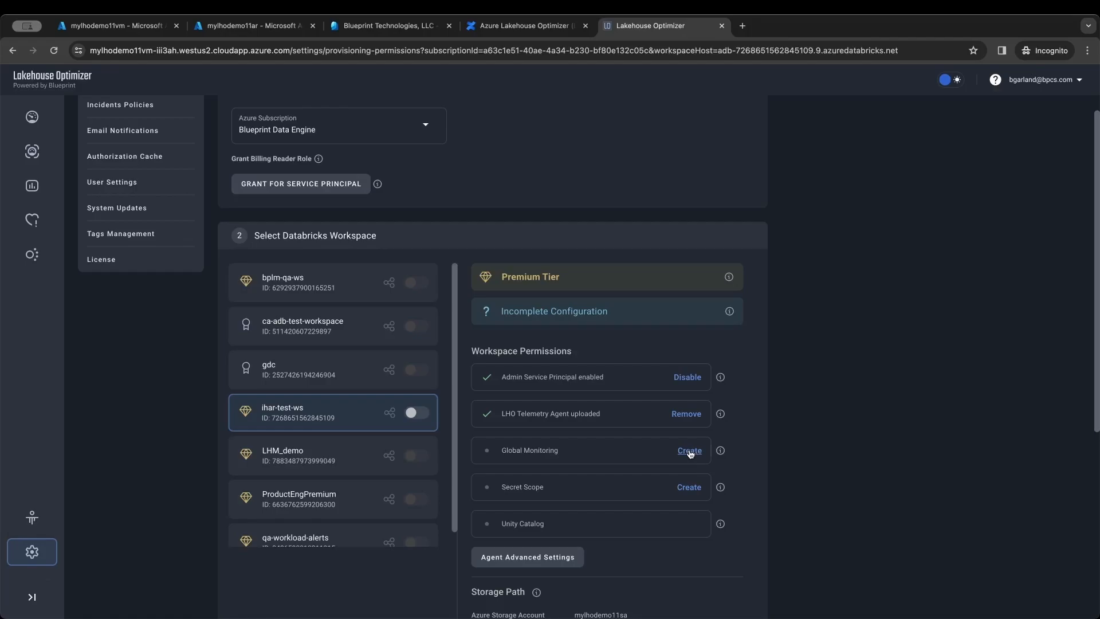
left_click(689, 451)
- Create secret scope 'mylhodemo11' with Databricks as the backend type
left_click(698, 488)
left_click(547, 303)
type("my")
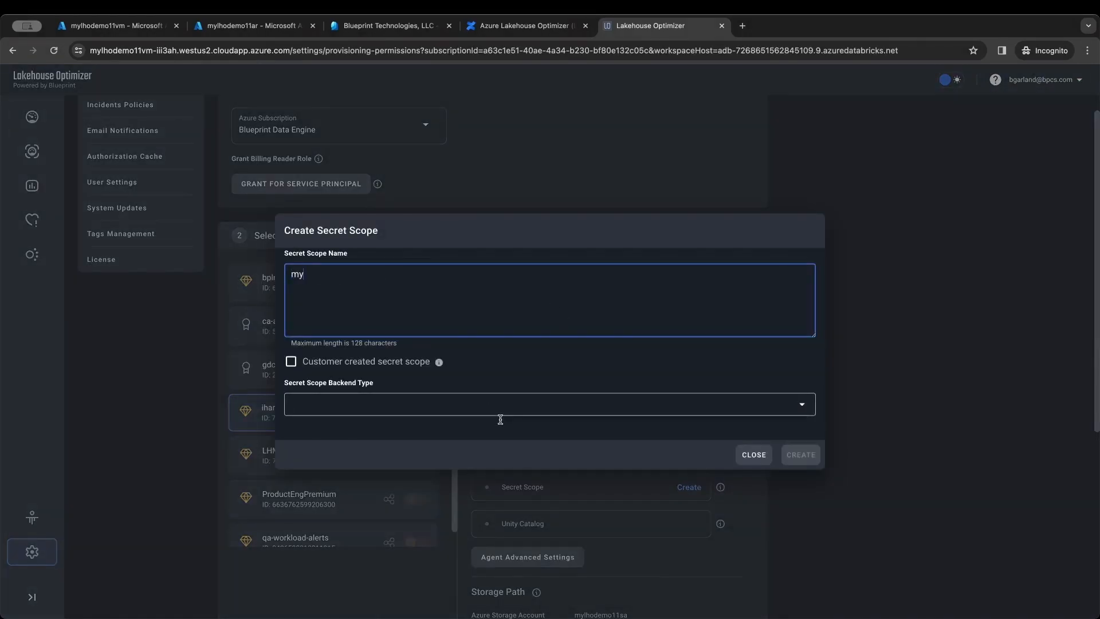
left_click(436, 400)
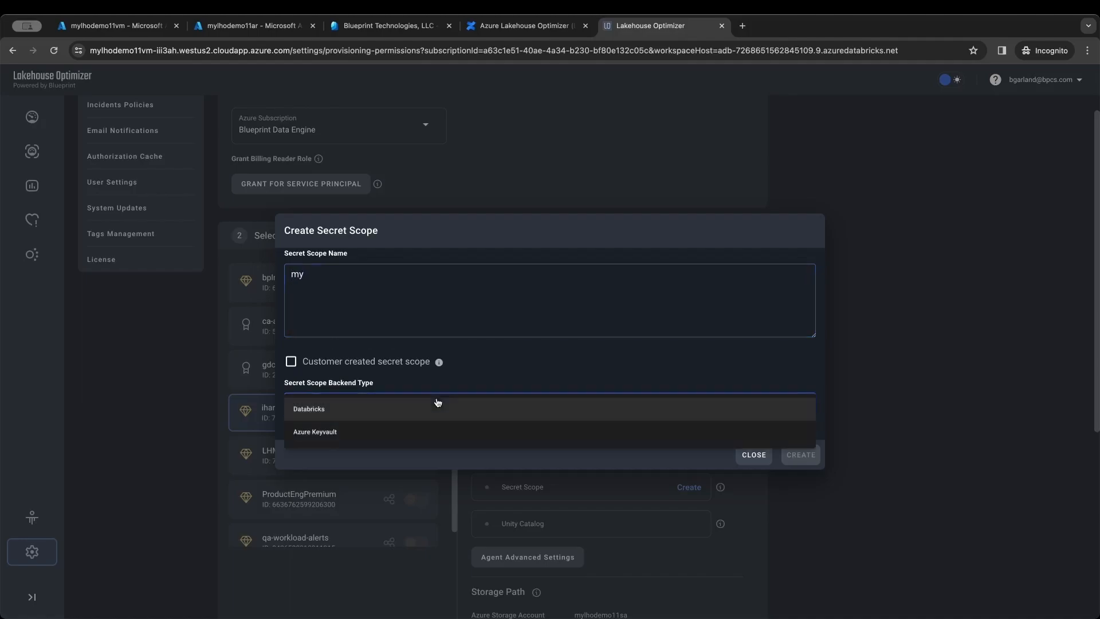
left_click(409, 414)
left_click(389, 296)
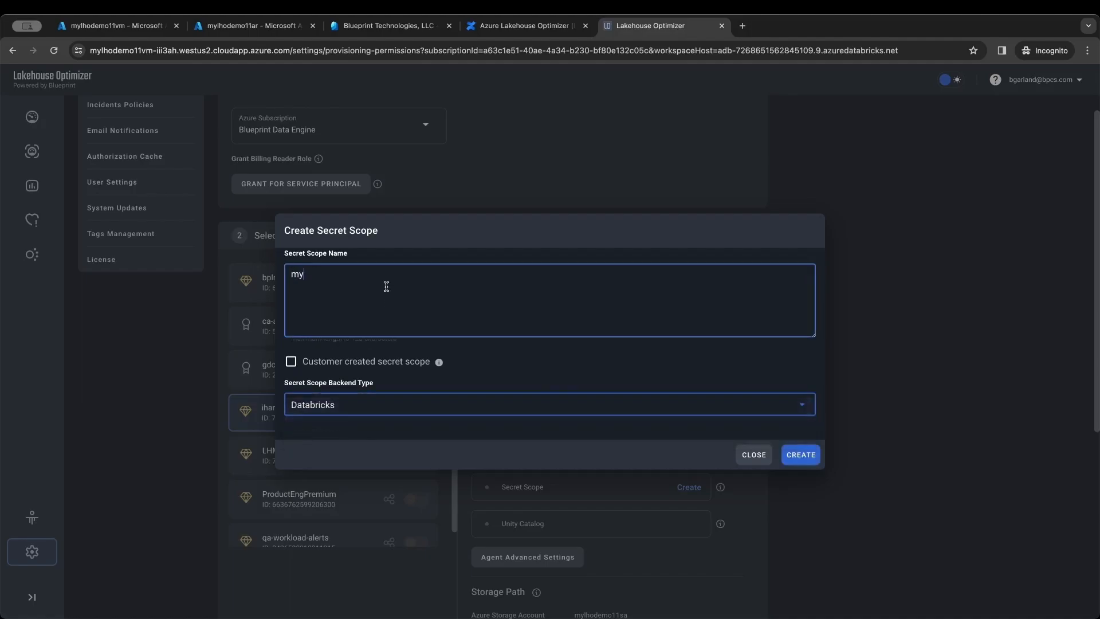
key("BackSpace")
key("BackSpace")
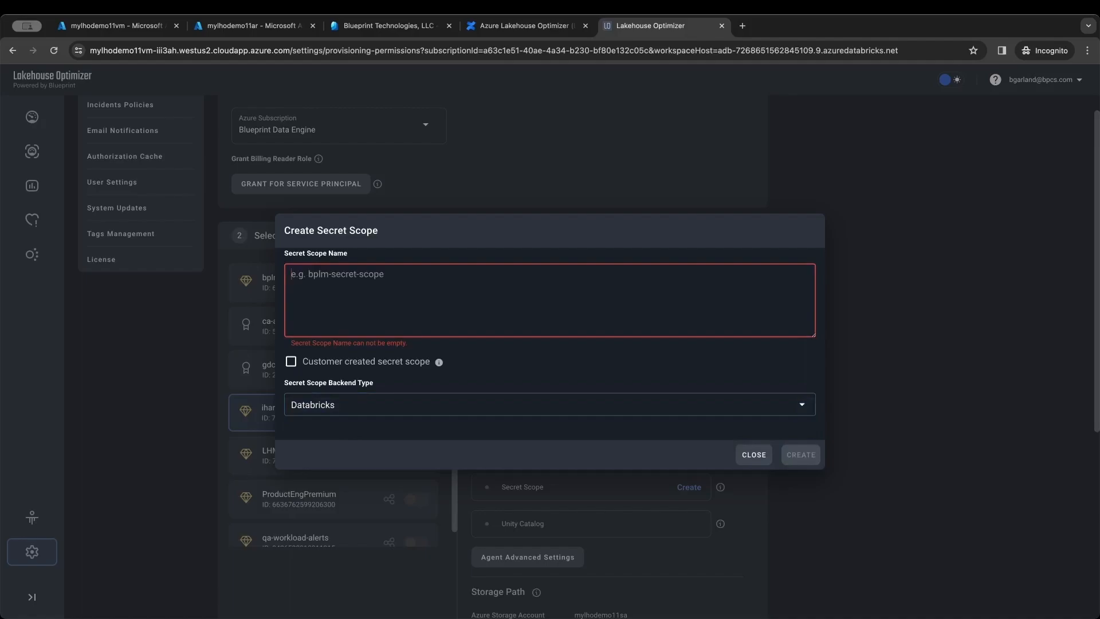
type("mylhodemo11")
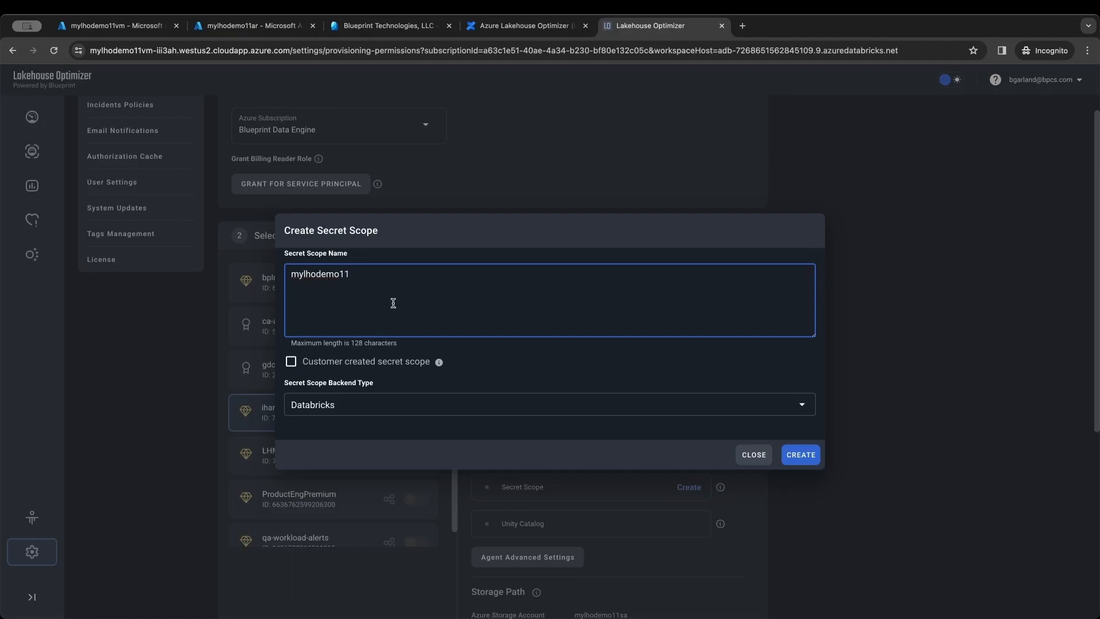
left_click(801, 454)
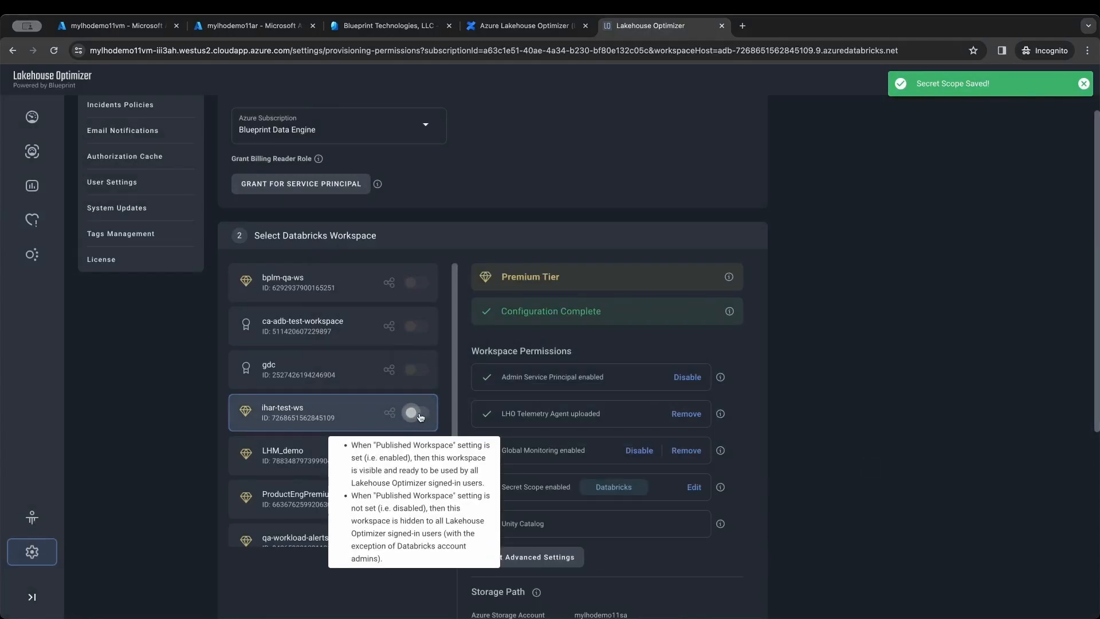
- Turn on Published Workspace for ihar-test-ws, then view its Workloads and Analysis Management pages
left_click(418, 413)
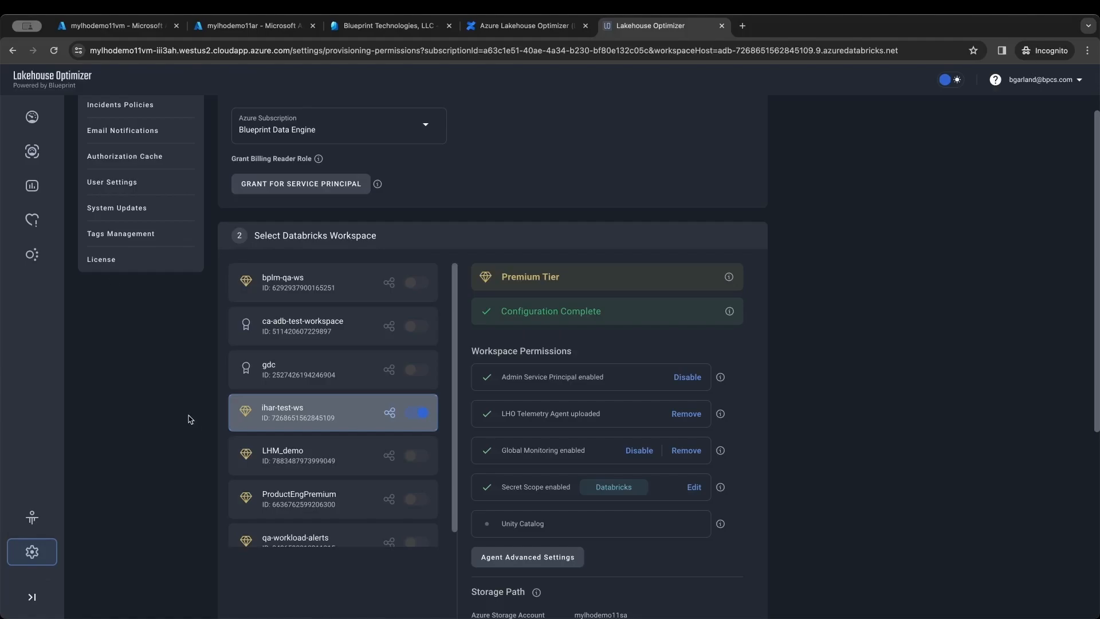
left_click(38, 187)
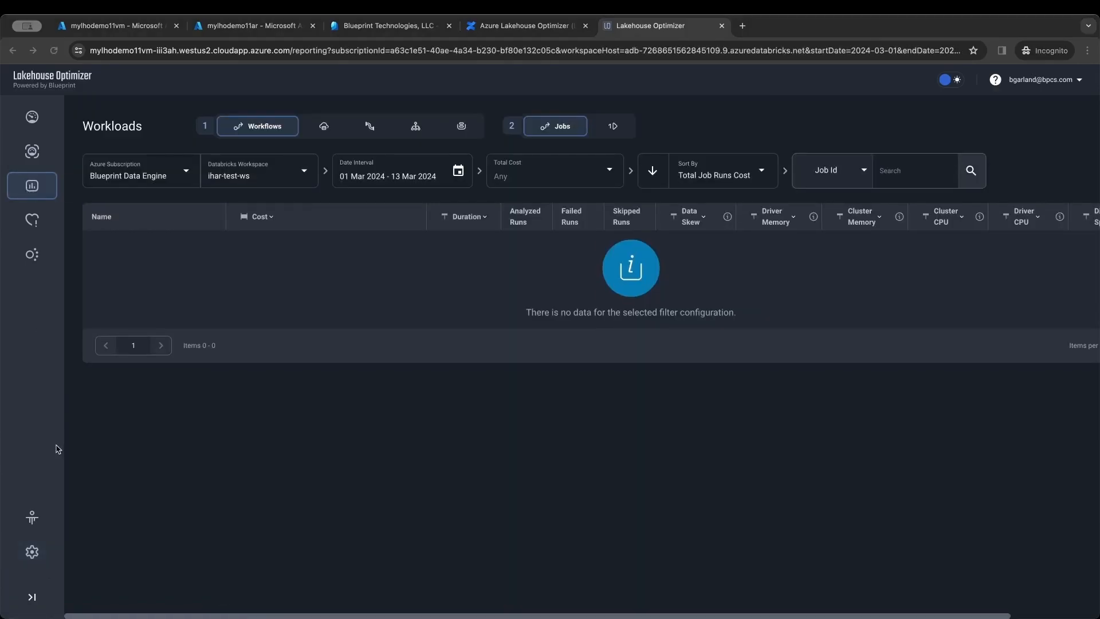
left_click(35, 519)
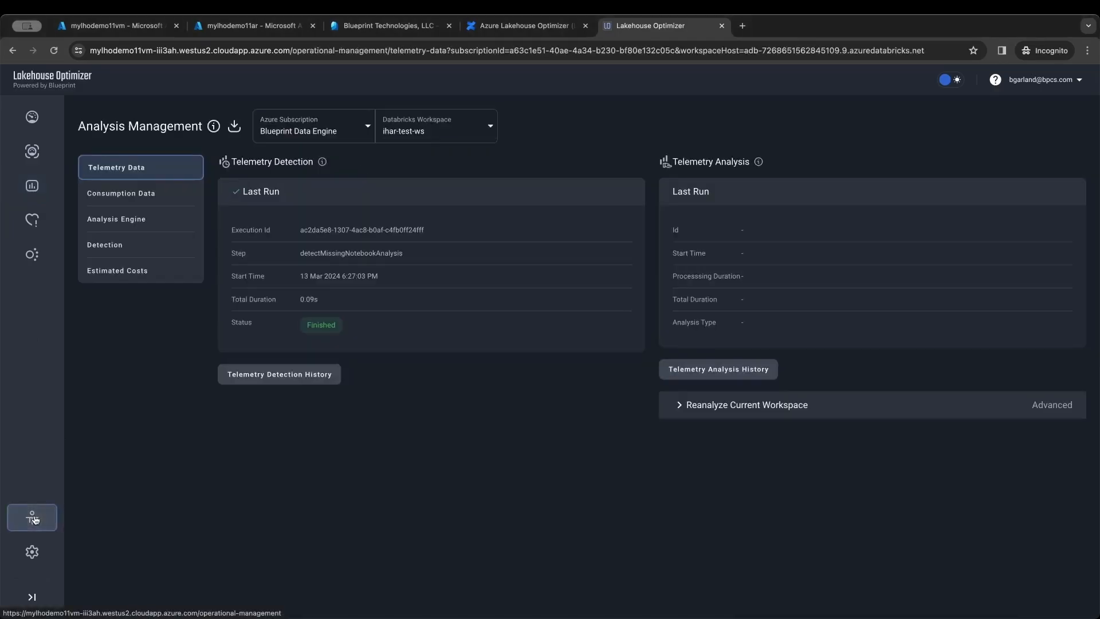
- Run Workflow / Job Runs detection now, then see December6lmJob001 and DecAQAjob001 in Workloads
left_click(138, 247)
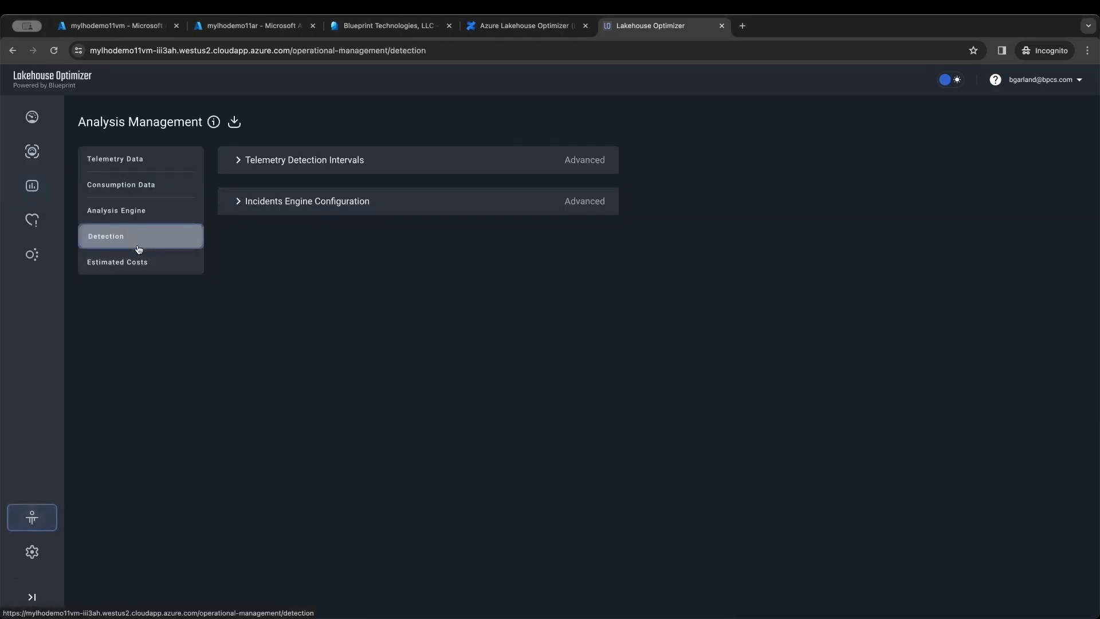
left_click(280, 160)
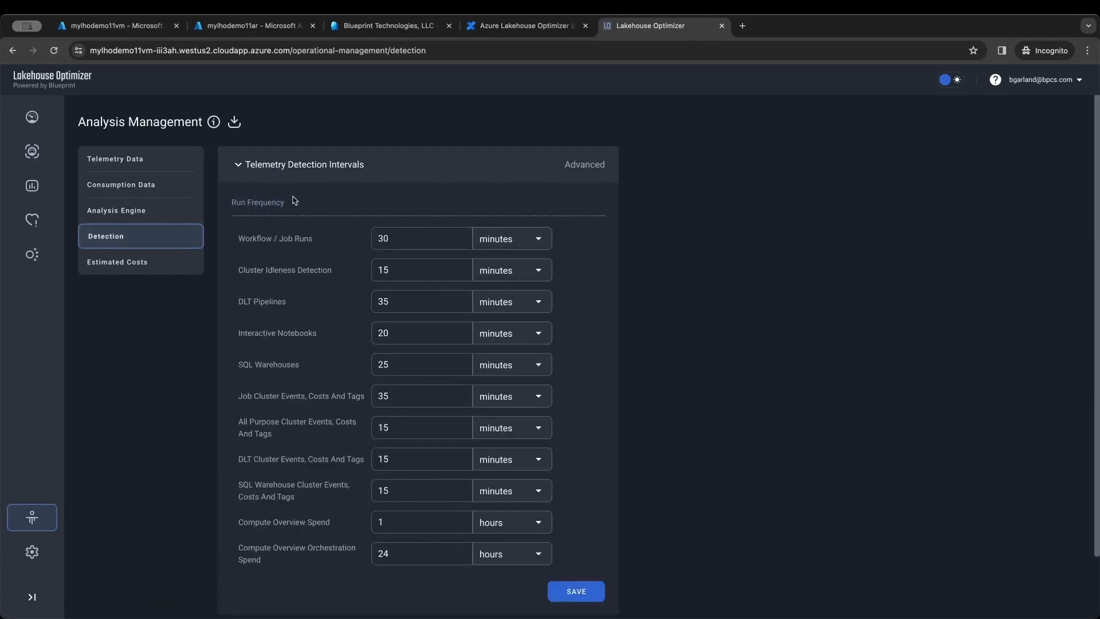
mouse_move(340, 237)
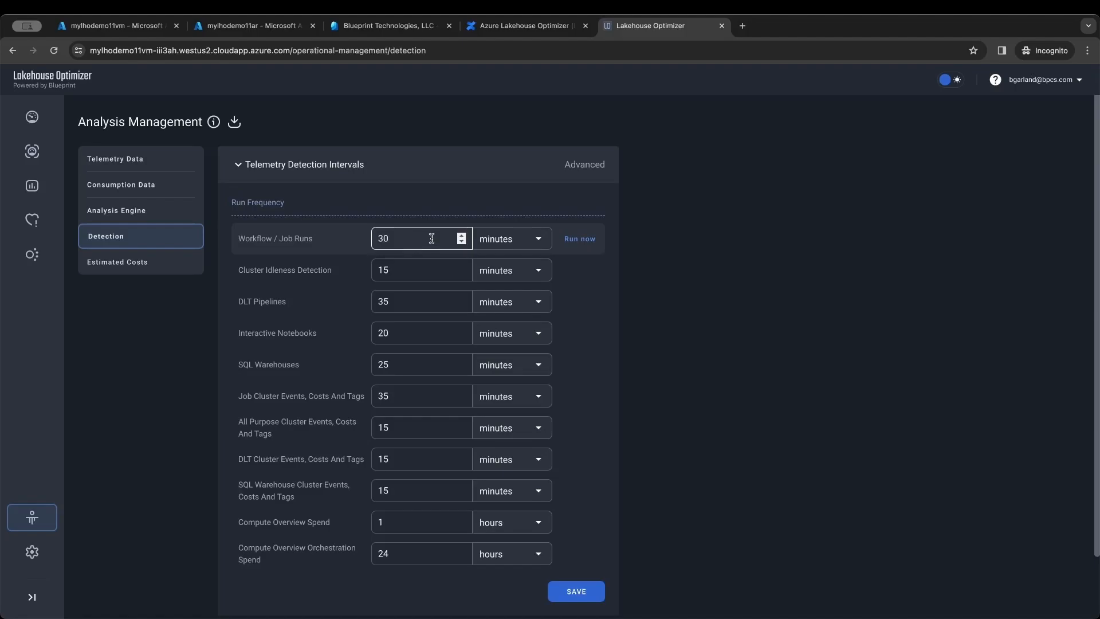
left_click(581, 239)
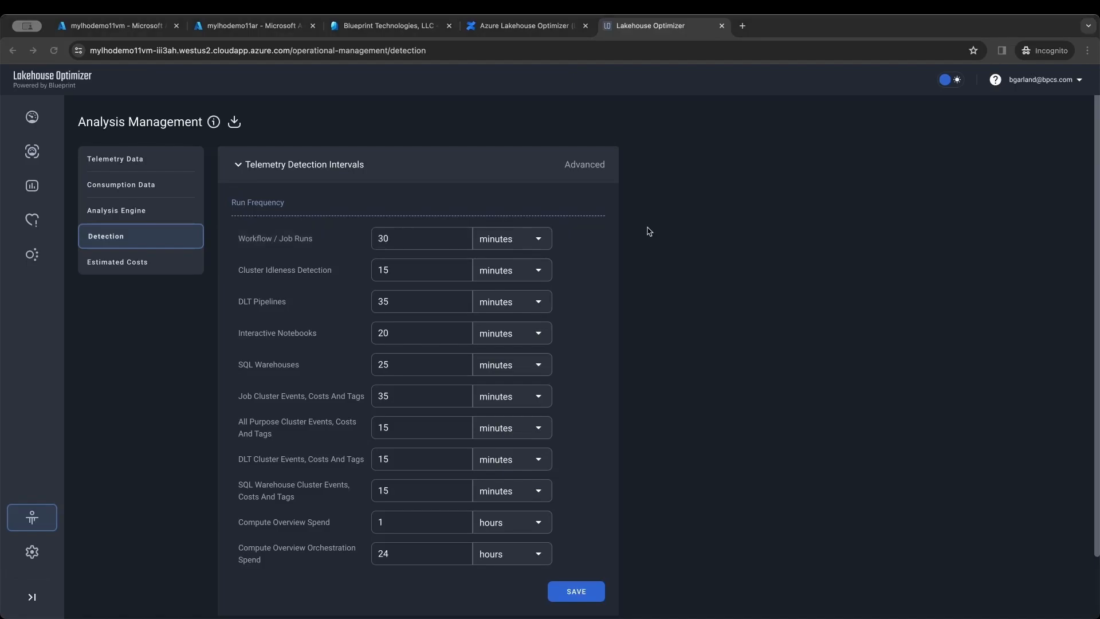
left_click(32, 190)
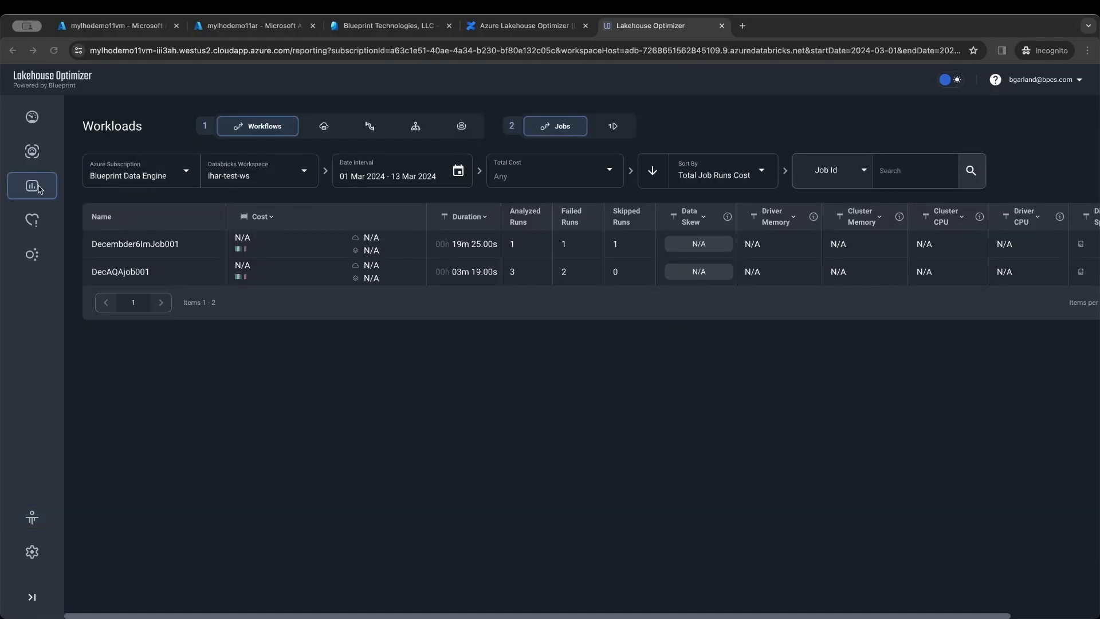
- Grant the Billing Reader role to the service principal from Provisioning & Permissions
left_click(33, 553)
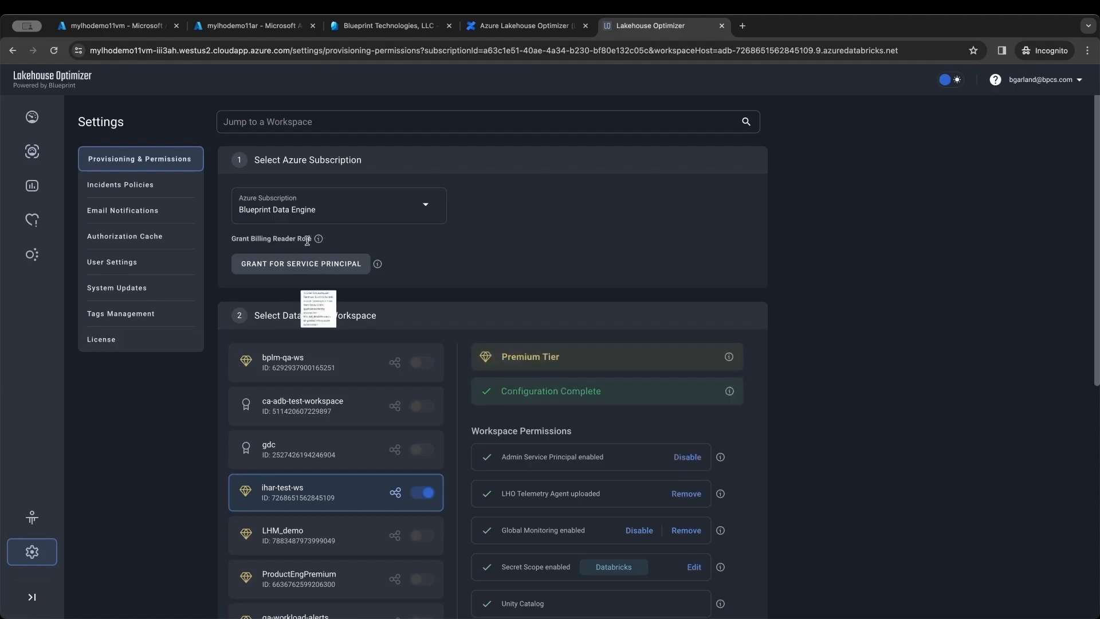
left_click(307, 271)
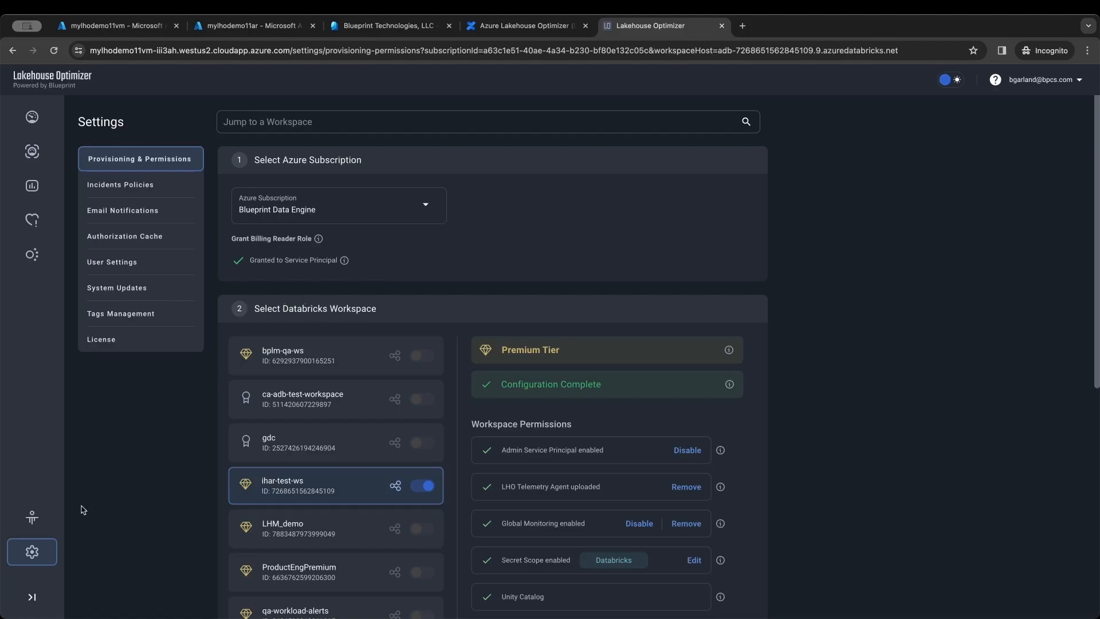
- Load consumption data since 01 Dec 2023, then view Workspaces costs ($55 December, $5 current month)
left_click(42, 522)
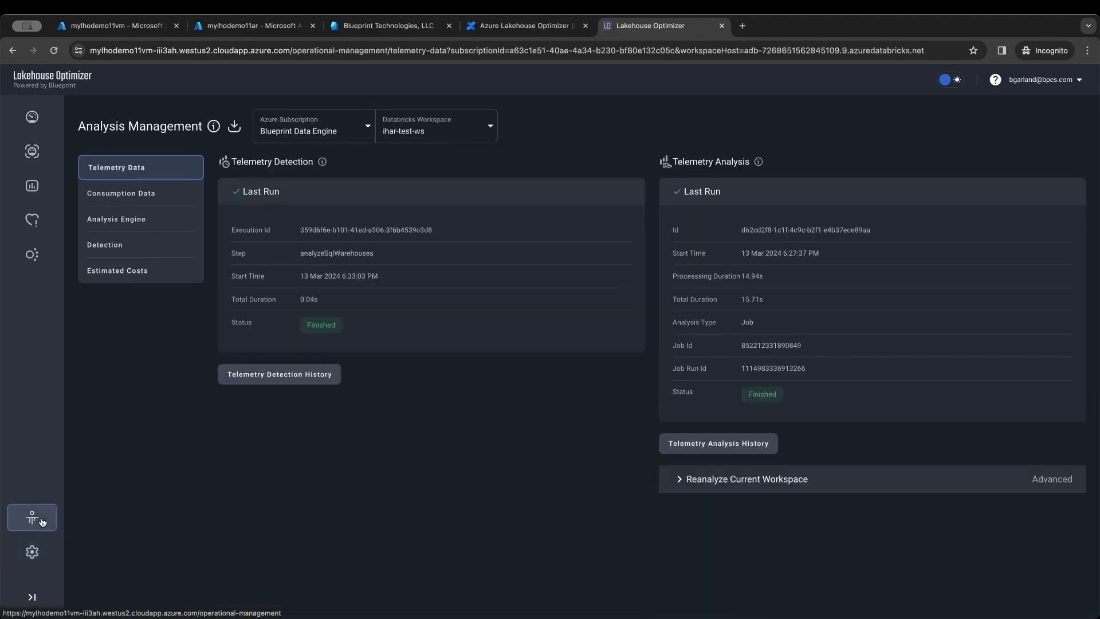
left_click(147, 192)
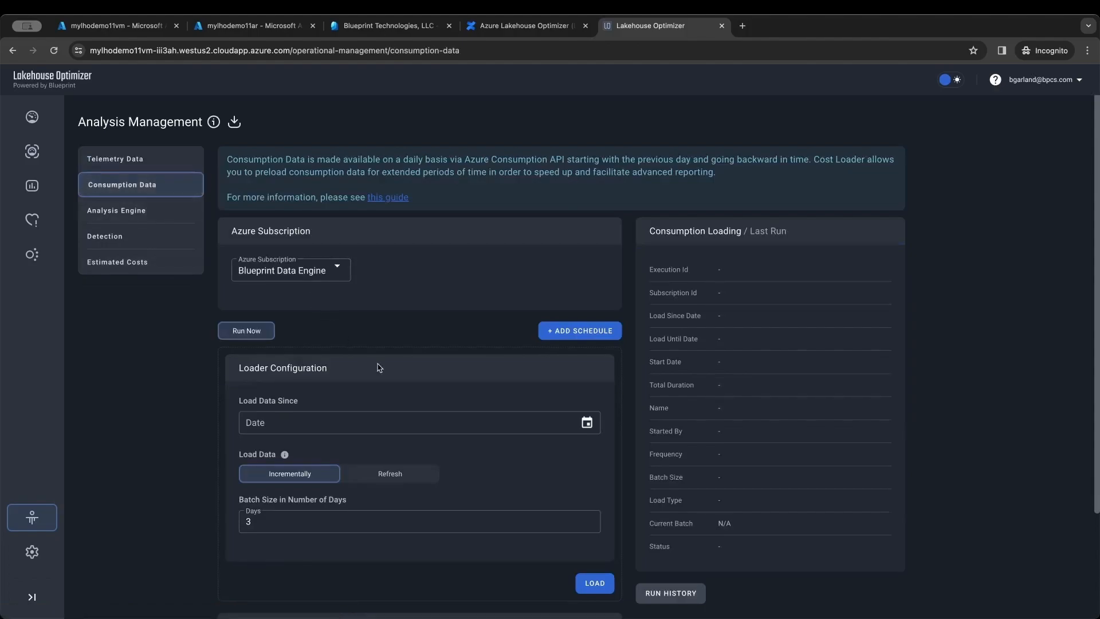
left_click(587, 424)
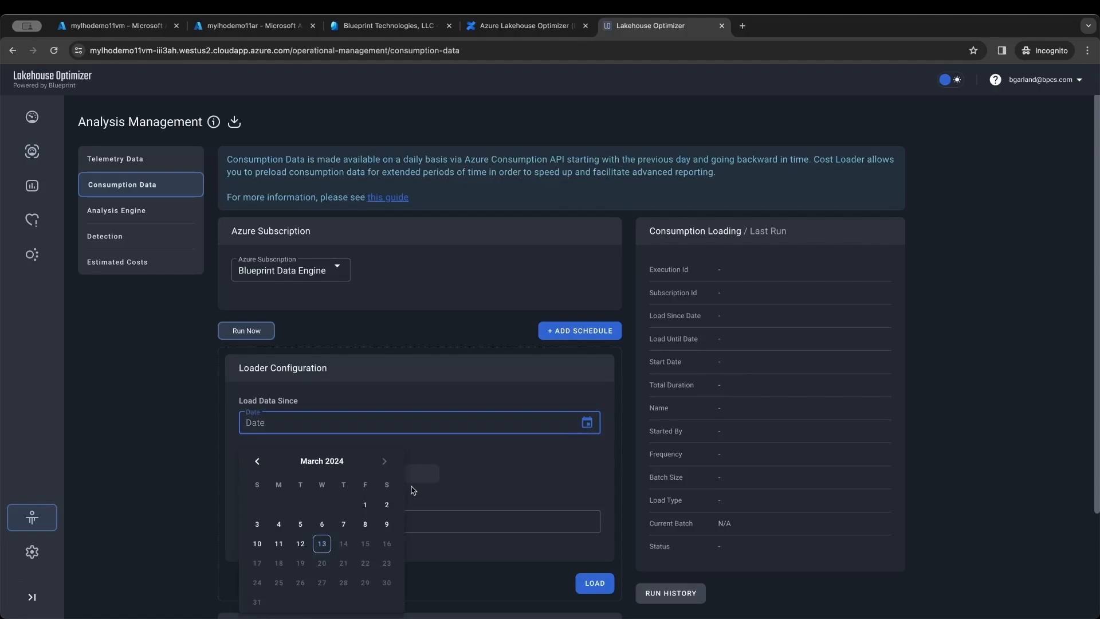
left_click(256, 462)
left_click(256, 462)
left_click(256, 462)
left_click(257, 461)
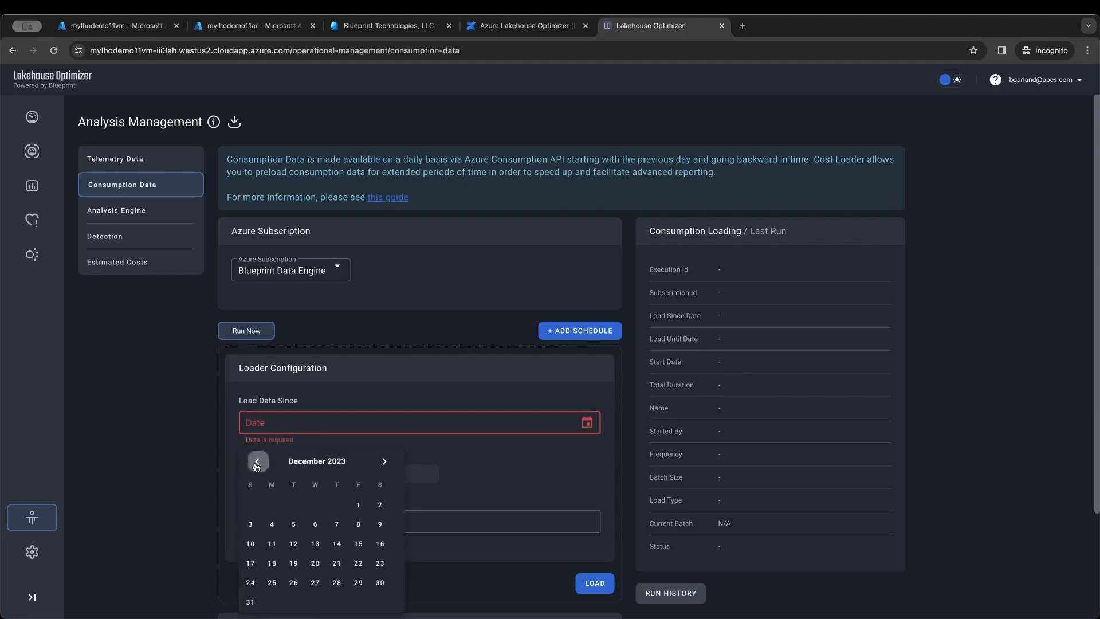
left_click(365, 504)
left_click(493, 477)
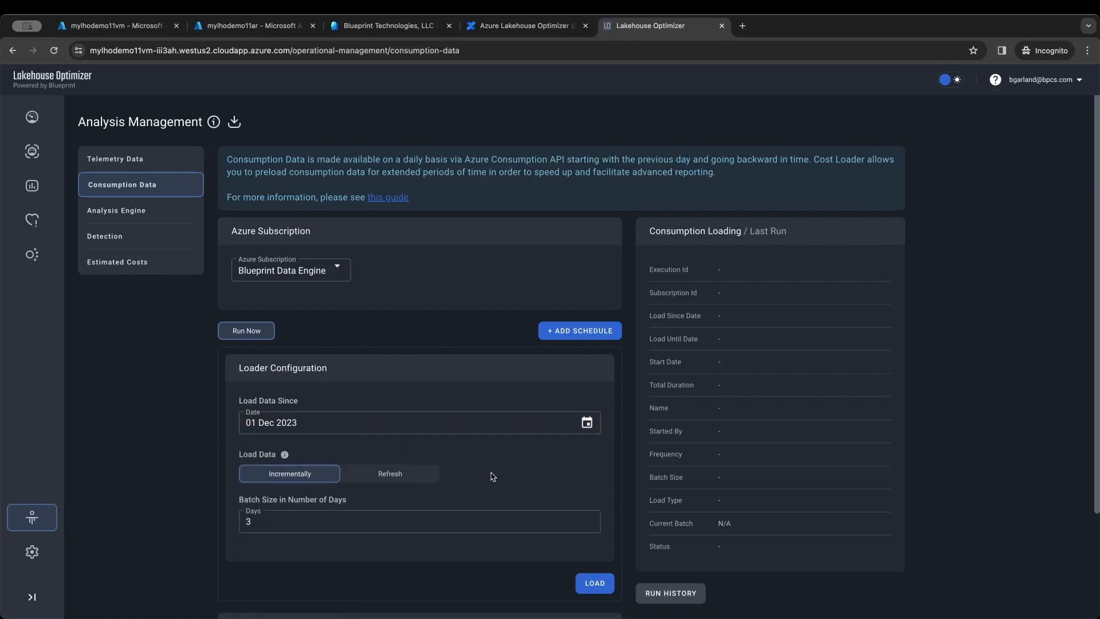
left_click(593, 583)
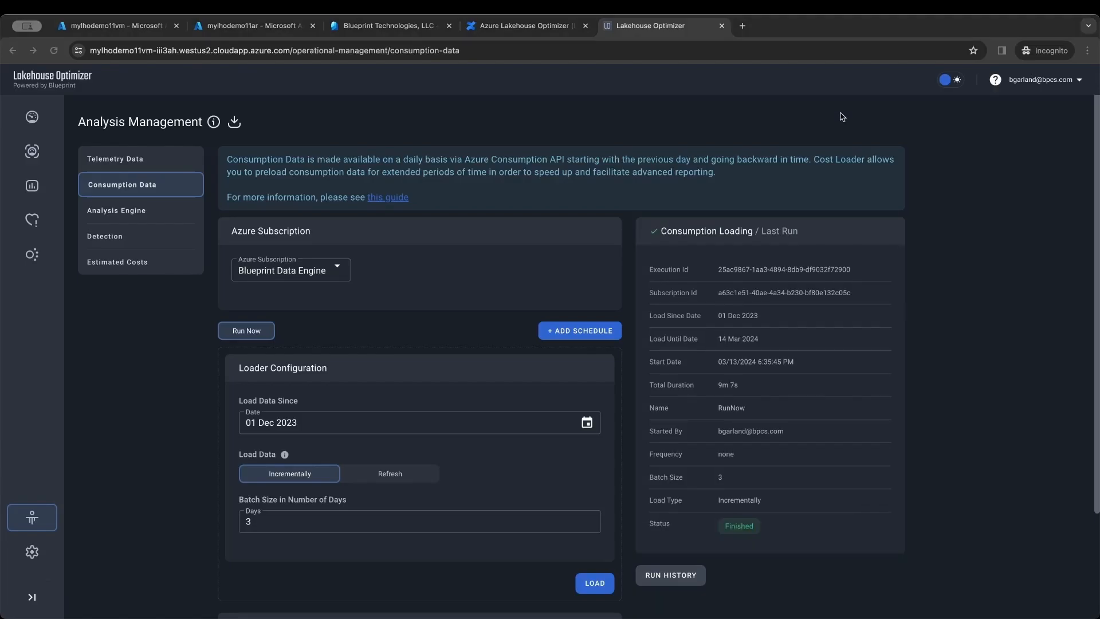
left_click(33, 152)
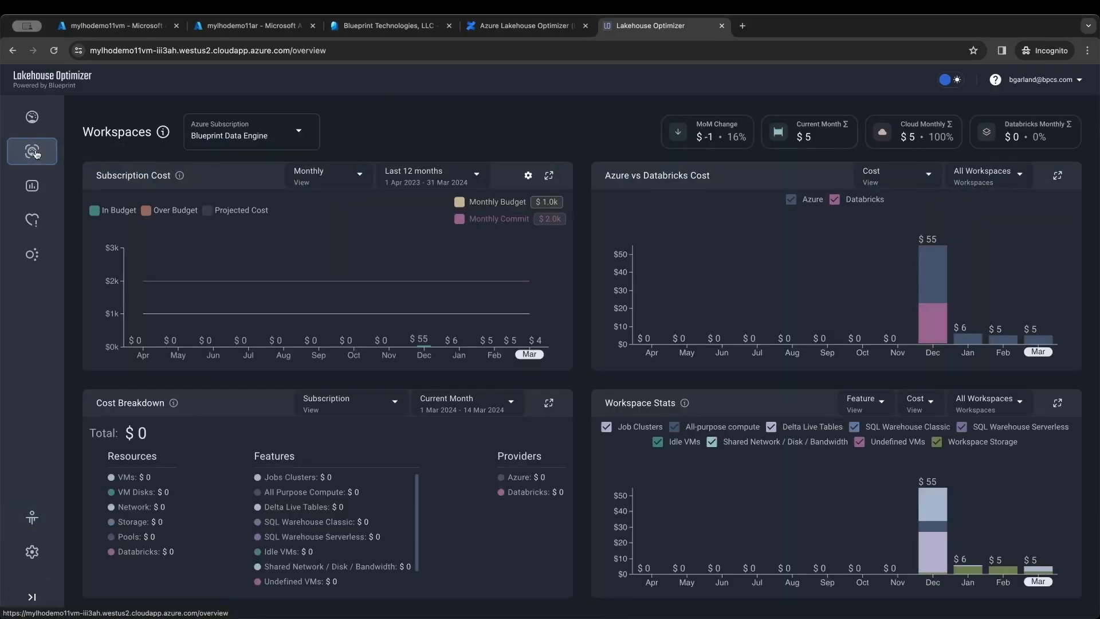
- Show Workloads job costs: DecAQAjob001 at $2.46 and December6lmJob001 at $0.61
left_click(36, 185)
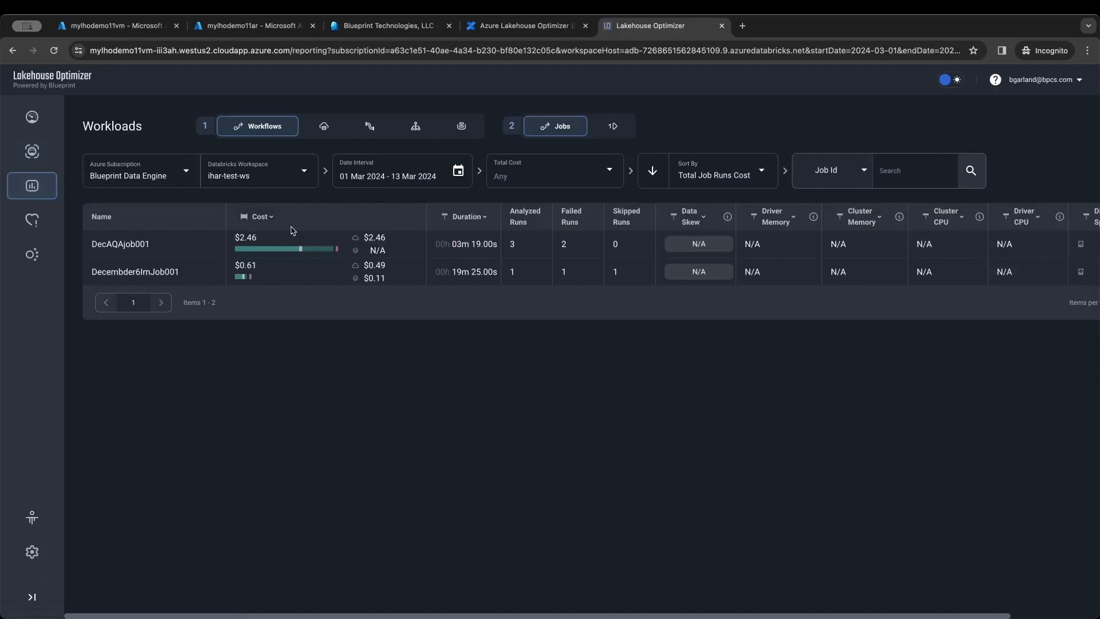
mouse_move(373, 236)
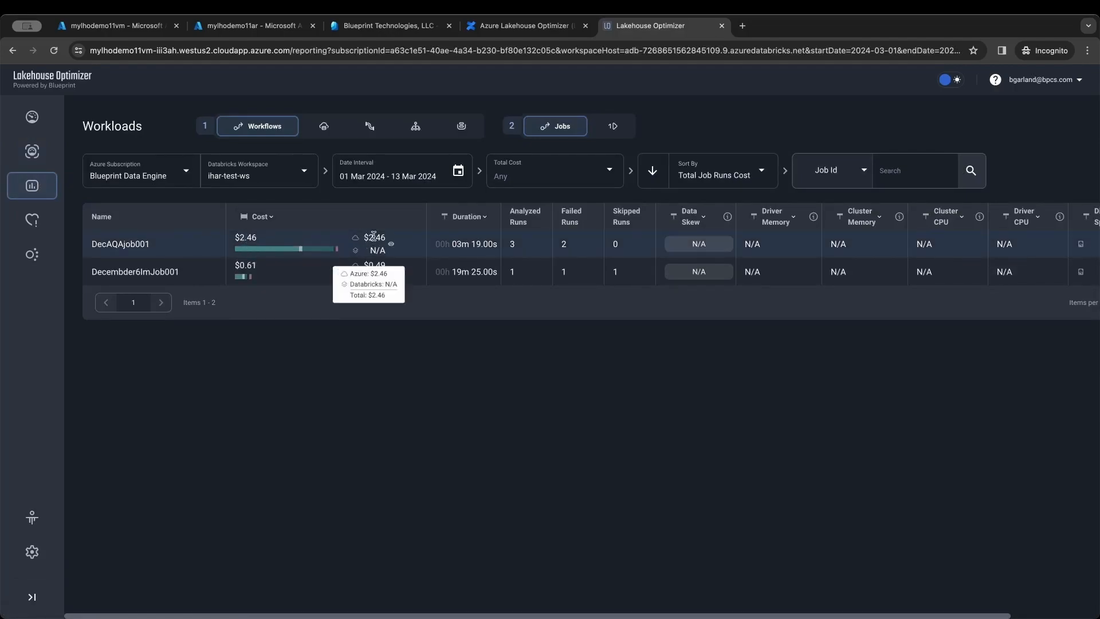